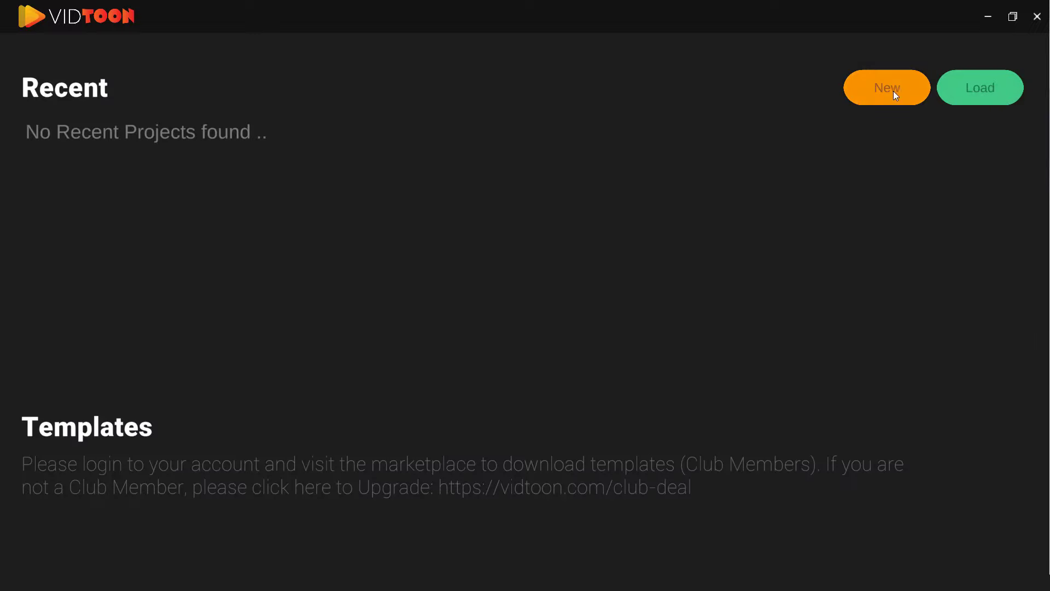
Step: Create a new project named 'mli' at 1920×1080 using the Youtube video preset
{"action": "left_click", "coordinate": [879, 98]}
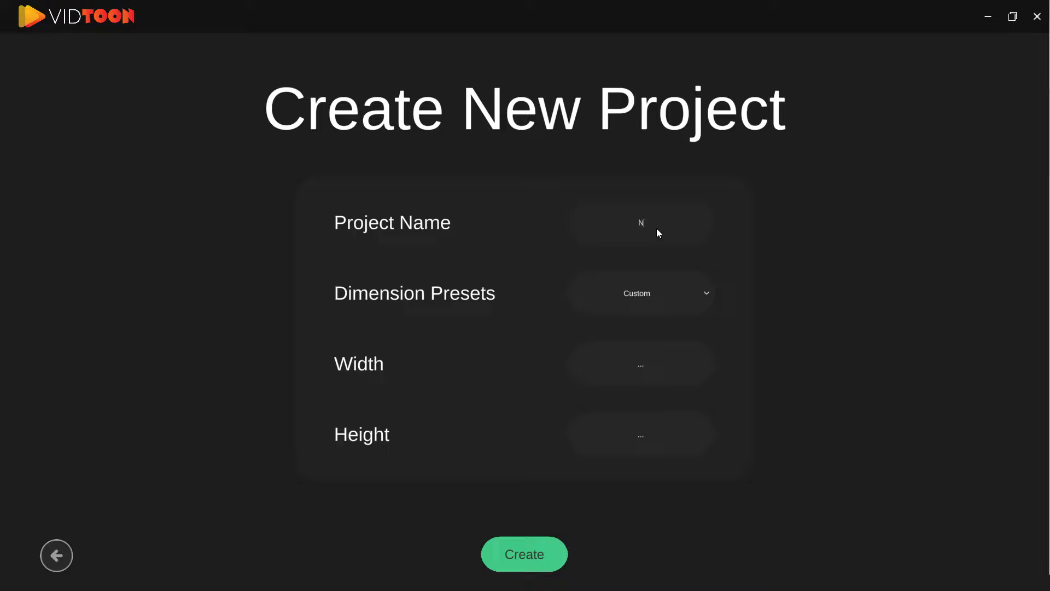
{"action": "type", "text": "mli"}
{"action": "left_click", "coordinate": [706, 293]}
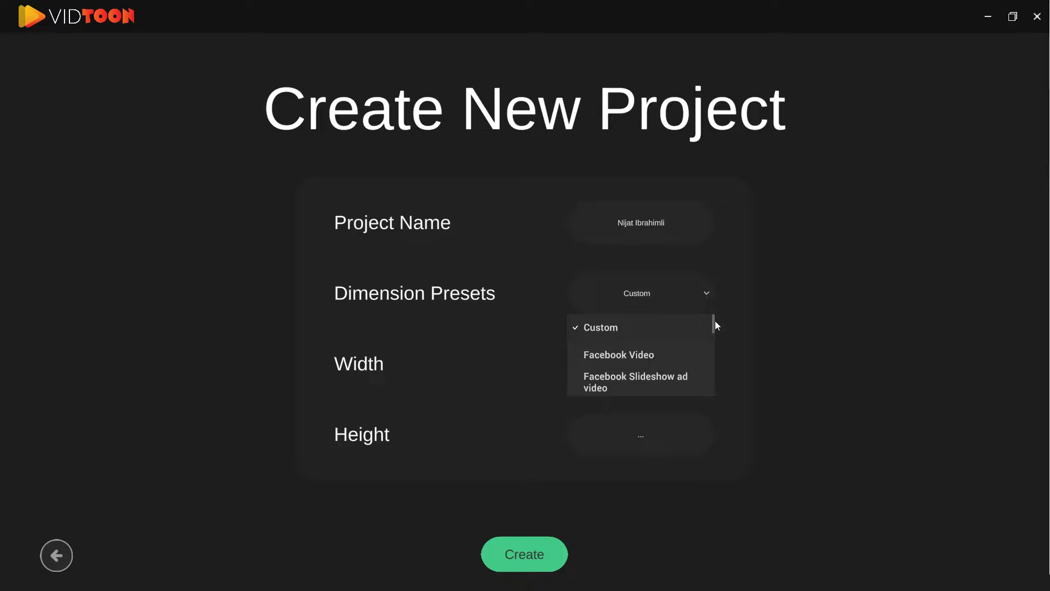
{"action": "left_click_drag", "start_coordinate": [715, 325], "coordinate": [706, 365]}
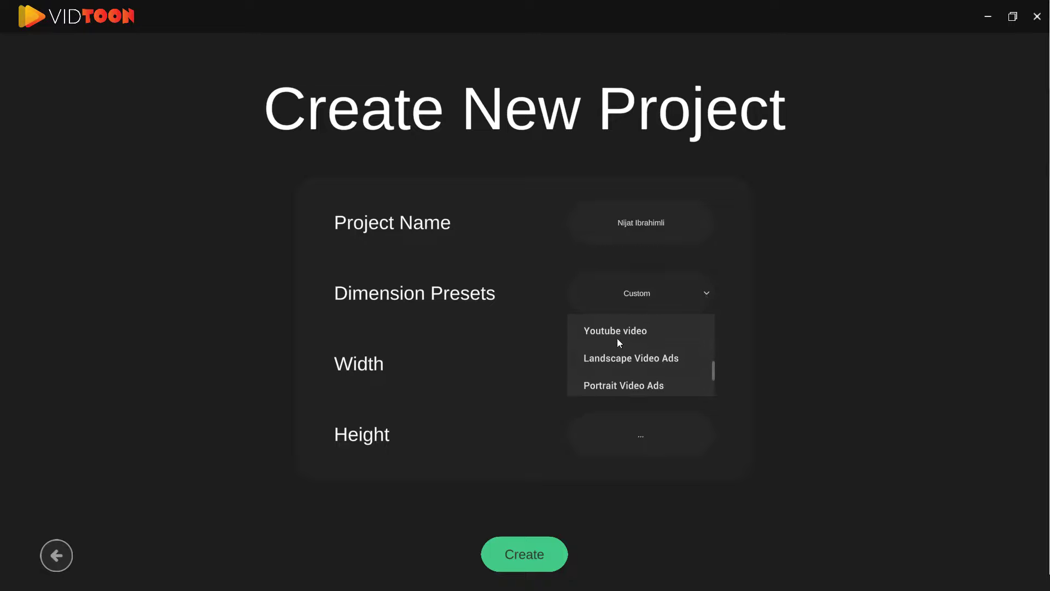
{"action": "left_click", "coordinate": [601, 332]}
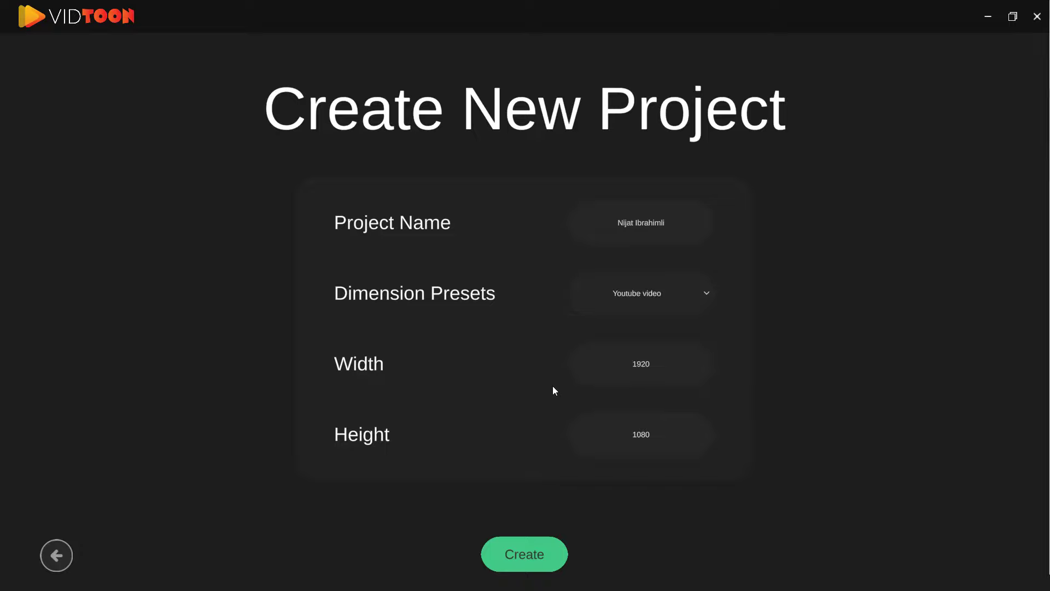
{"action": "left_click", "coordinate": [652, 362]}
{"action": "left_click", "coordinate": [649, 438]}
{"action": "left_click", "coordinate": [514, 558]}
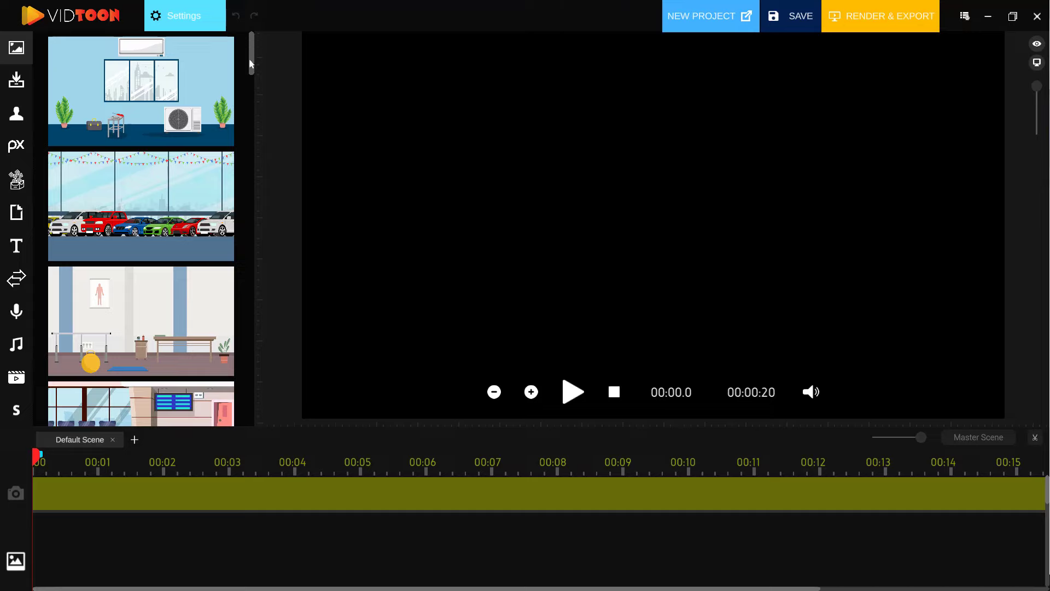
{"action": "mouse_move", "coordinate": [252, 58]}
{"action": "left_mouse_down"}
{"action": "mouse_move", "coordinate": [237, 171]}
{"action": "mouse_move", "coordinate": [245, 414]}
{"action": "mouse_move", "coordinate": [256, 326]}
{"action": "mouse_move", "coordinate": [252, 54]}
{"action": "left_mouse_up"}
{"action": "scroll", "coordinate": [252, 55], "scroll_direction": "down", "scroll_amount": 15}
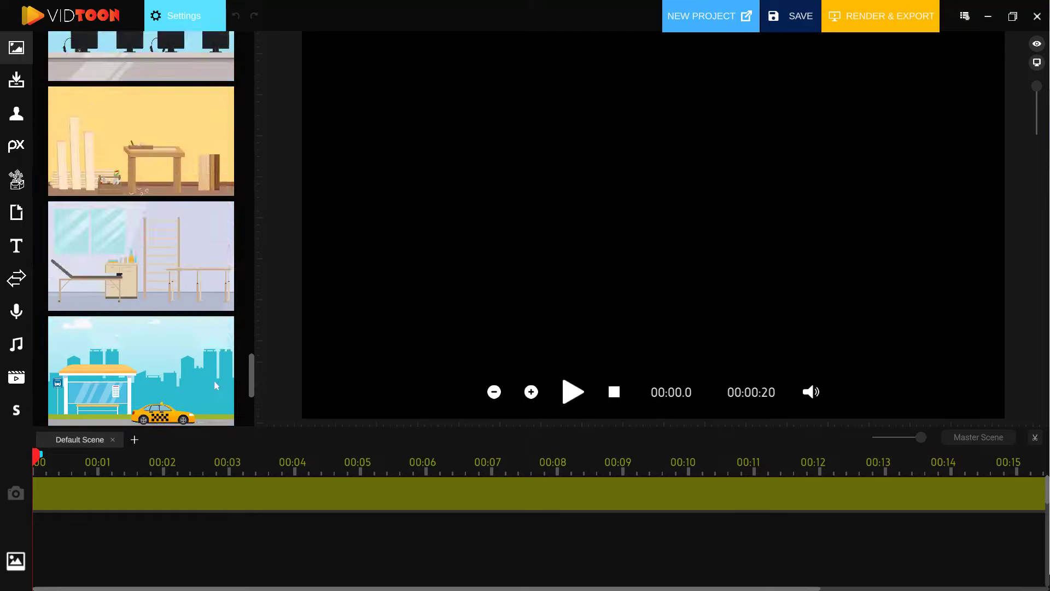
{"action": "scroll", "coordinate": [242, 77], "scroll_direction": "up", "scroll_amount": 15}
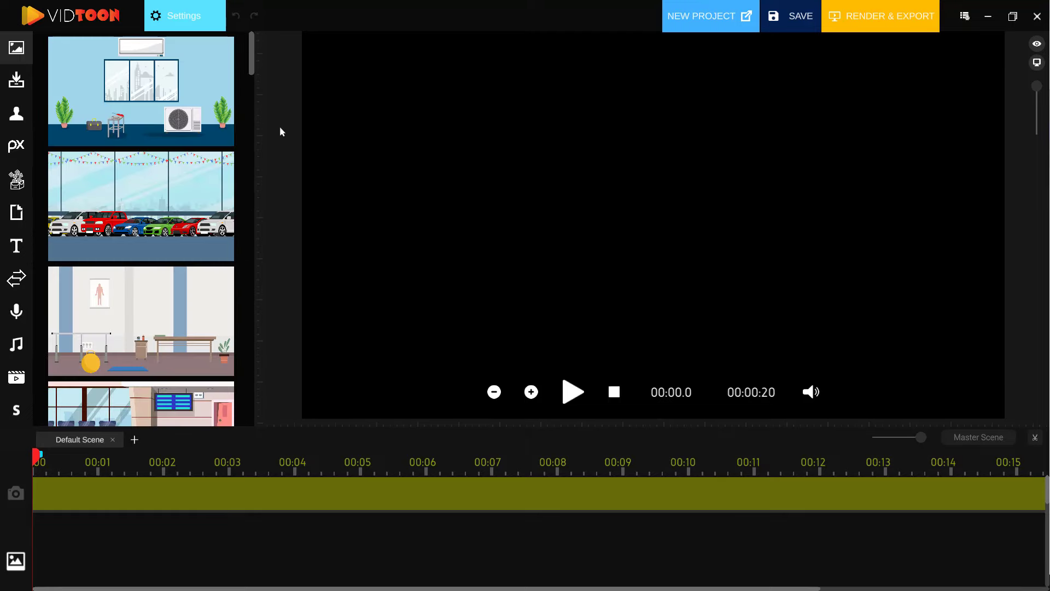
{"action": "scroll", "coordinate": [251, 76], "scroll_direction": "down", "scroll_amount": 2}
{"action": "scroll", "coordinate": [249, 97], "scroll_direction": "down", "scroll_amount": 7}
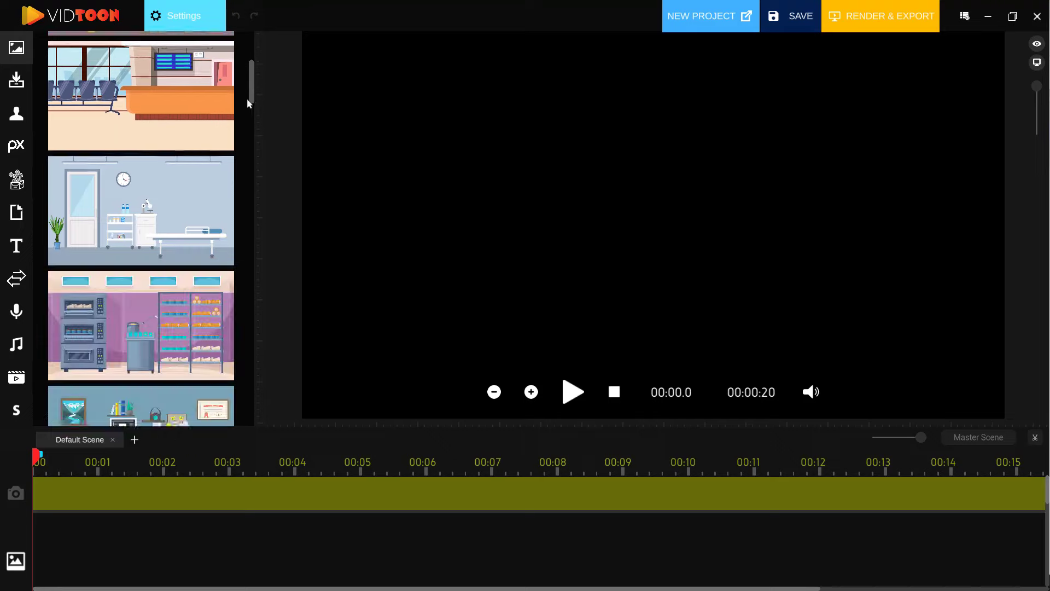
{"action": "scroll", "coordinate": [247, 121], "scroll_direction": "down", "scroll_amount": 2}
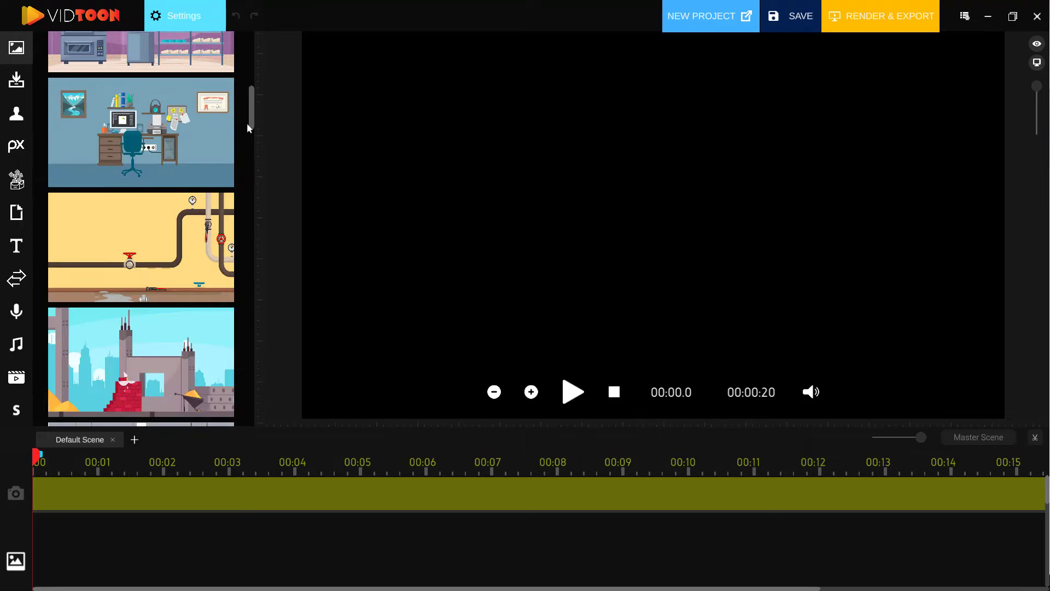
{"action": "scroll", "coordinate": [249, 126], "scroll_direction": "down", "scroll_amount": 2}
{"action": "scroll", "coordinate": [250, 127], "scroll_direction": "up", "scroll_amount": 1}
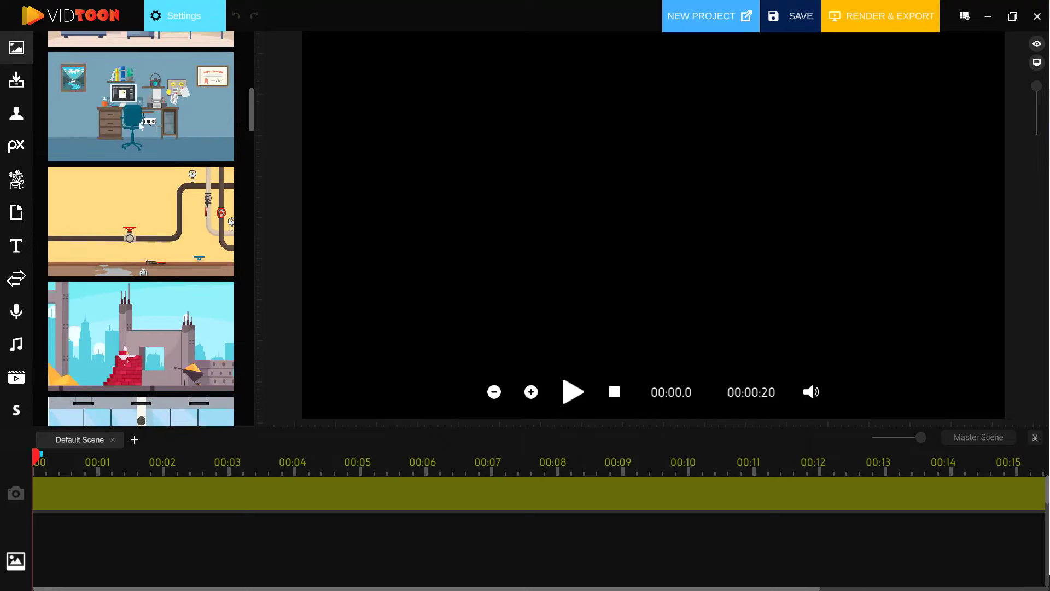
Step: Add the office desk background, scale it to fill the canvas, and extend it to about 15.5 seconds
{"action": "left_click_drag", "start_coordinate": [127, 107], "coordinate": [54, 533]}
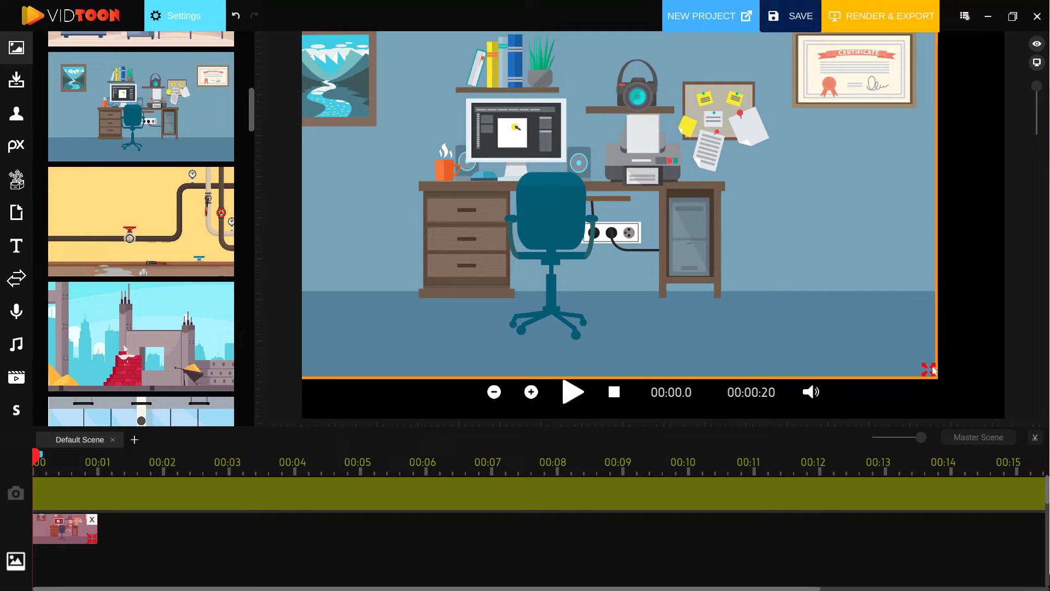
{"action": "left_click_drag", "start_coordinate": [930, 373], "coordinate": [1020, 425]}
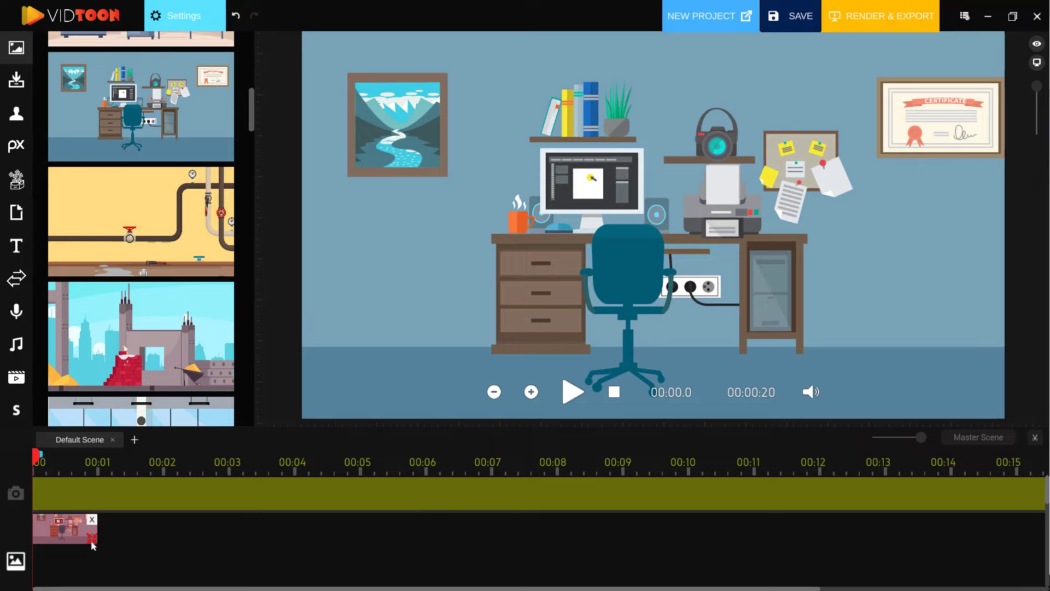
{"action": "left_click_drag", "start_coordinate": [100, 543], "coordinate": [500, 530]}
{"action": "left_click_drag", "start_coordinate": [605, 528], "coordinate": [1027, 524]}
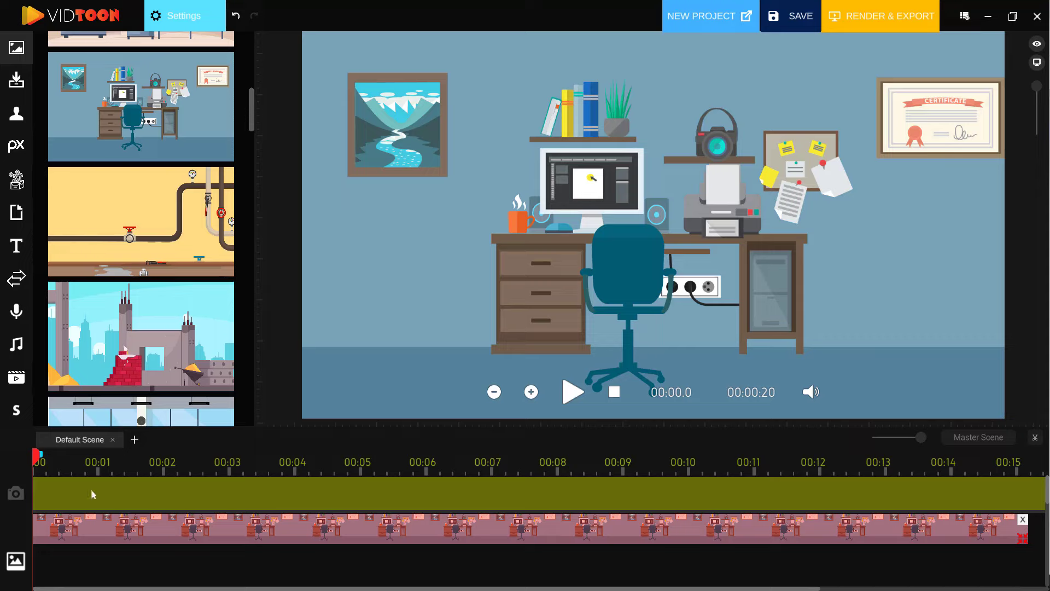
Step: Upload Car Dealer Frame (5).jpg from Downloads into the project's media library
{"action": "left_click", "coordinate": [16, 82]}
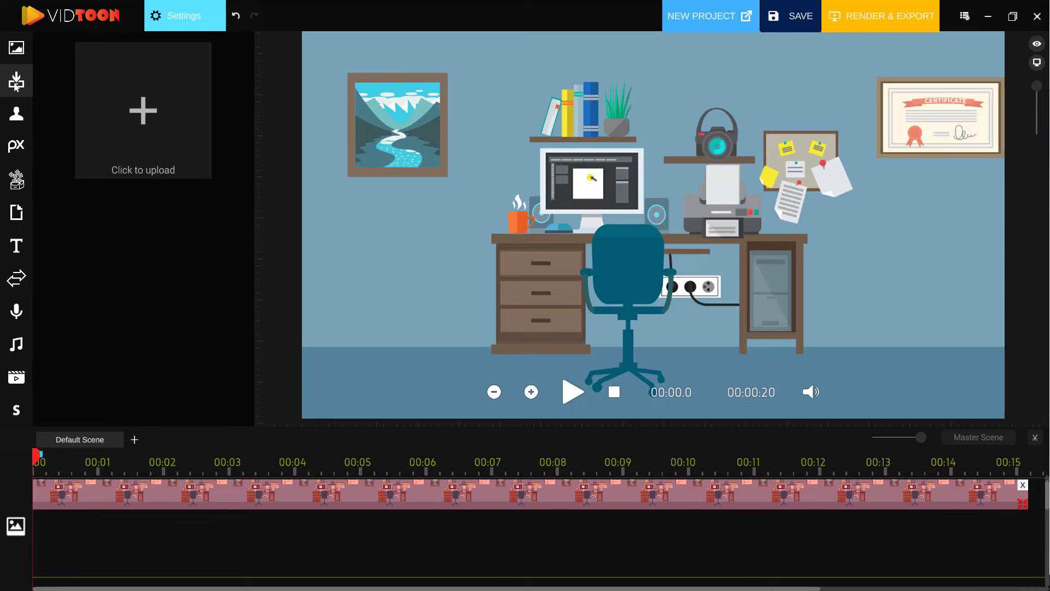
{"action": "left_click", "coordinate": [144, 106]}
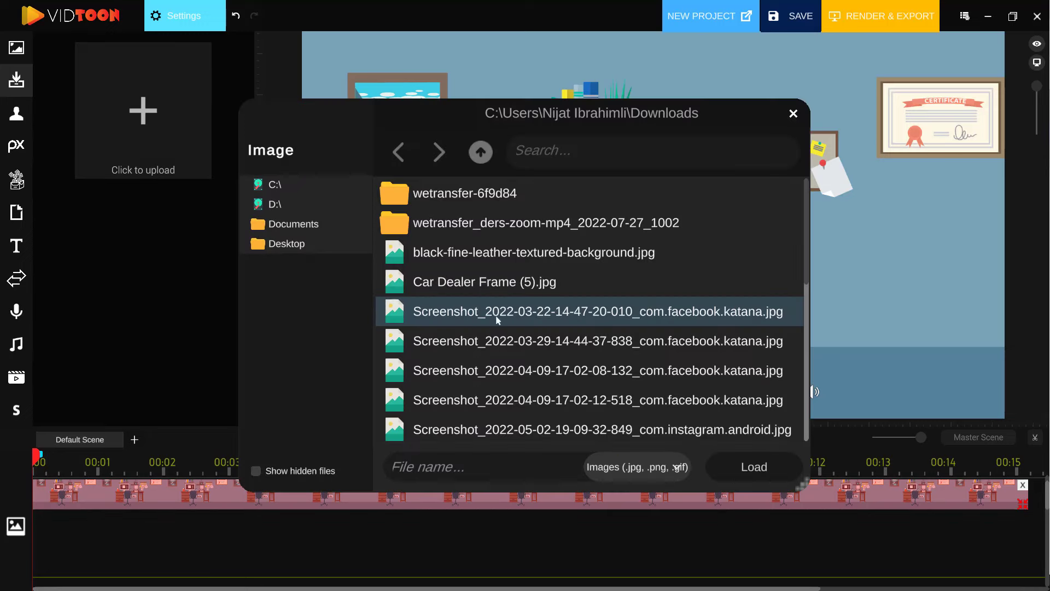
{"action": "left_click", "coordinate": [436, 288]}
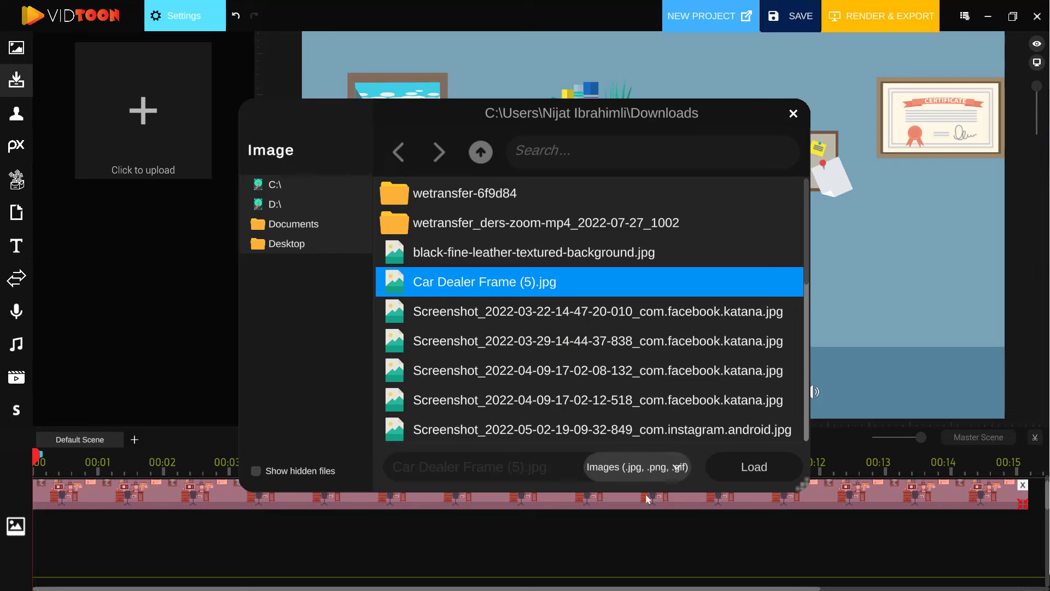
{"action": "left_click", "coordinate": [758, 468]}
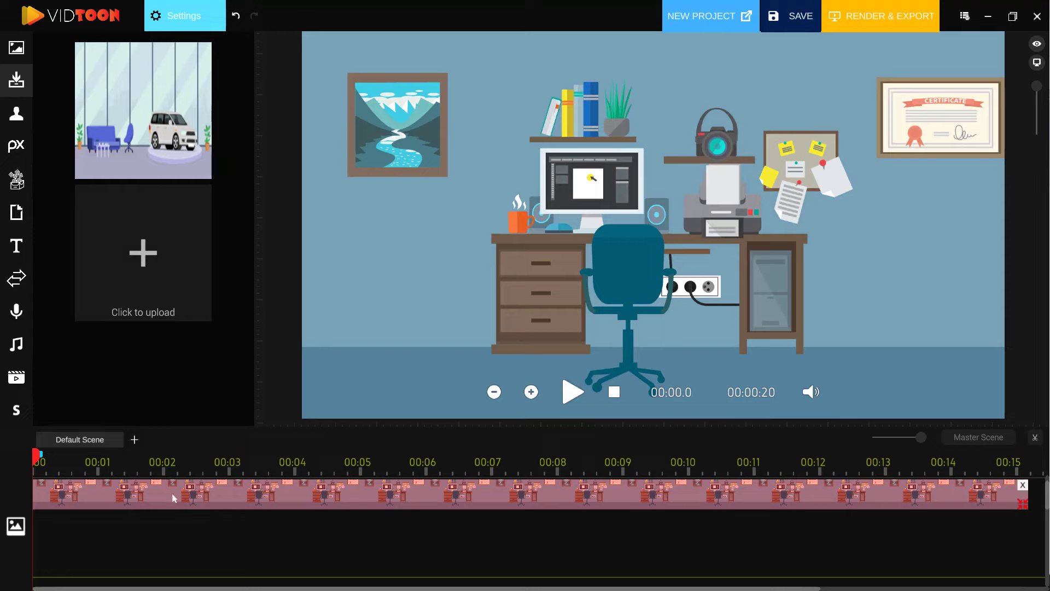
{"action": "left_click_drag", "start_coordinate": [168, 495], "coordinate": [155, 512]}
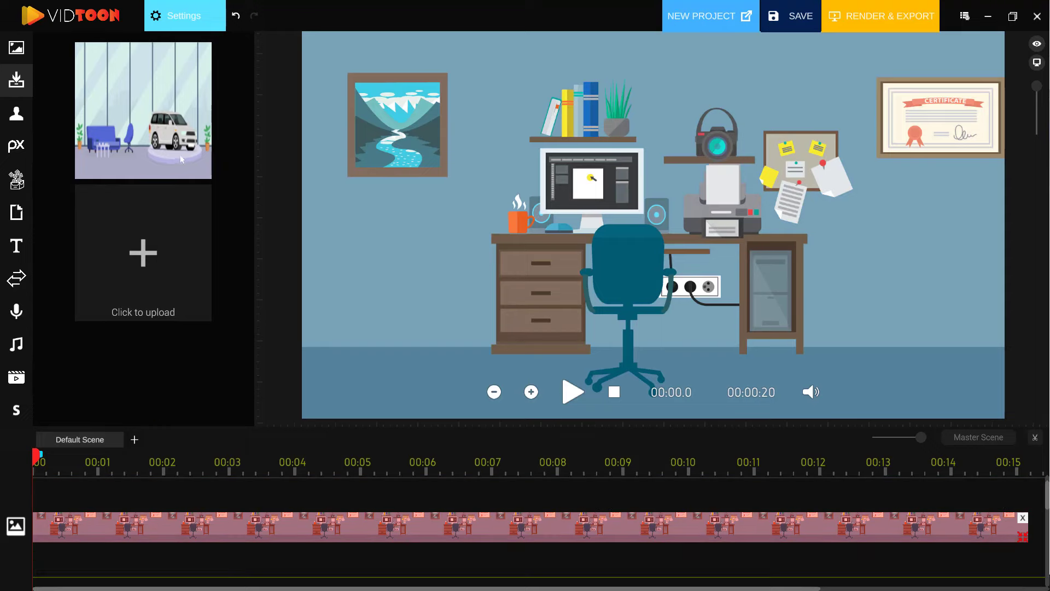
{"action": "left_click_drag", "start_coordinate": [129, 145], "coordinate": [133, 510]}
{"action": "left_click_drag", "start_coordinate": [37, 457], "coordinate": [156, 457]}
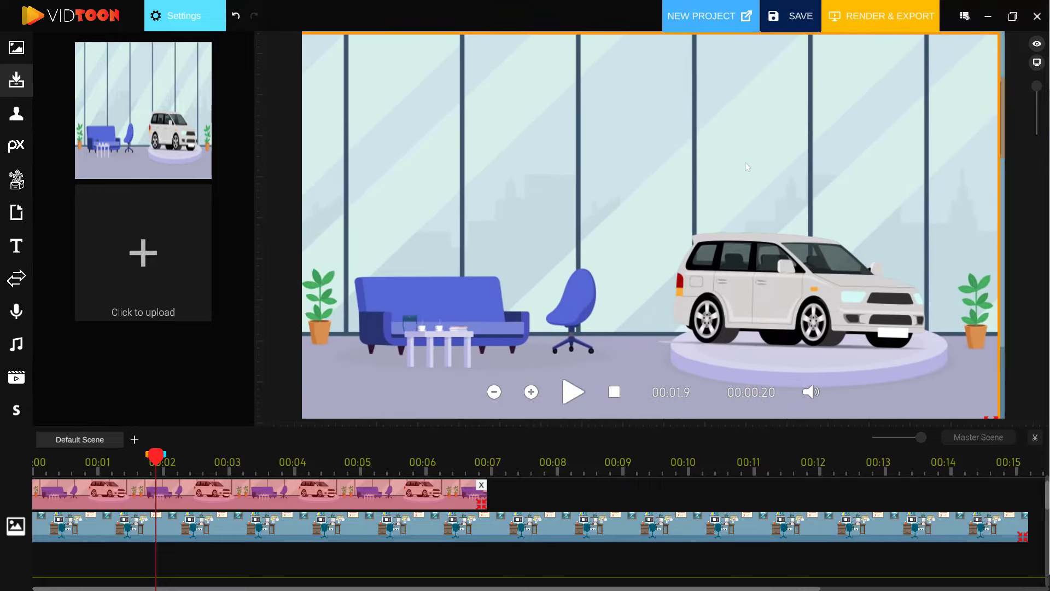
{"action": "left_click", "coordinate": [570, 400]}
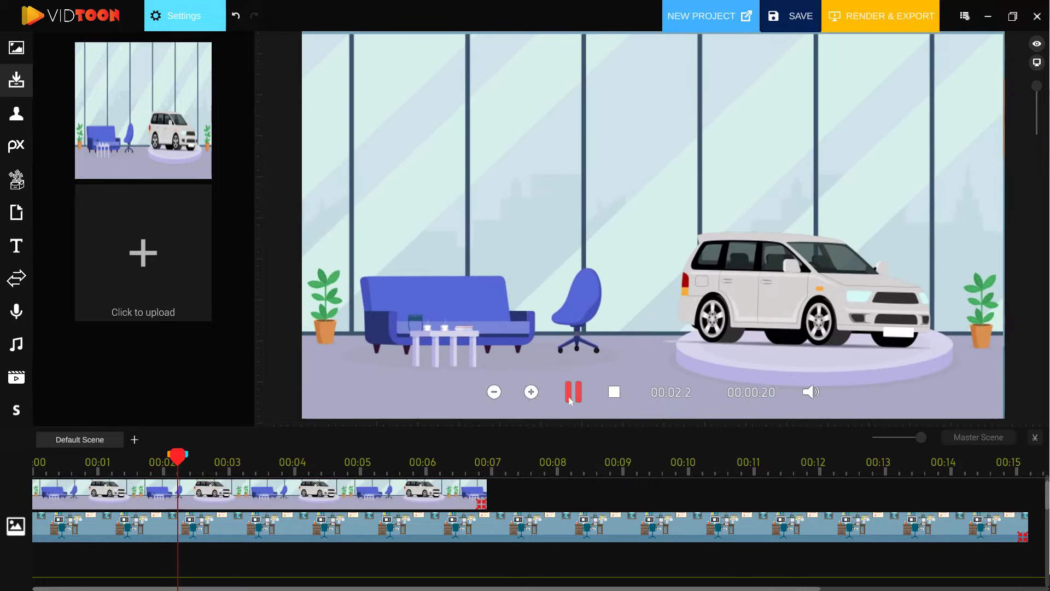
{"action": "left_click", "coordinate": [570, 401]}
{"action": "left_click", "coordinate": [387, 504]}
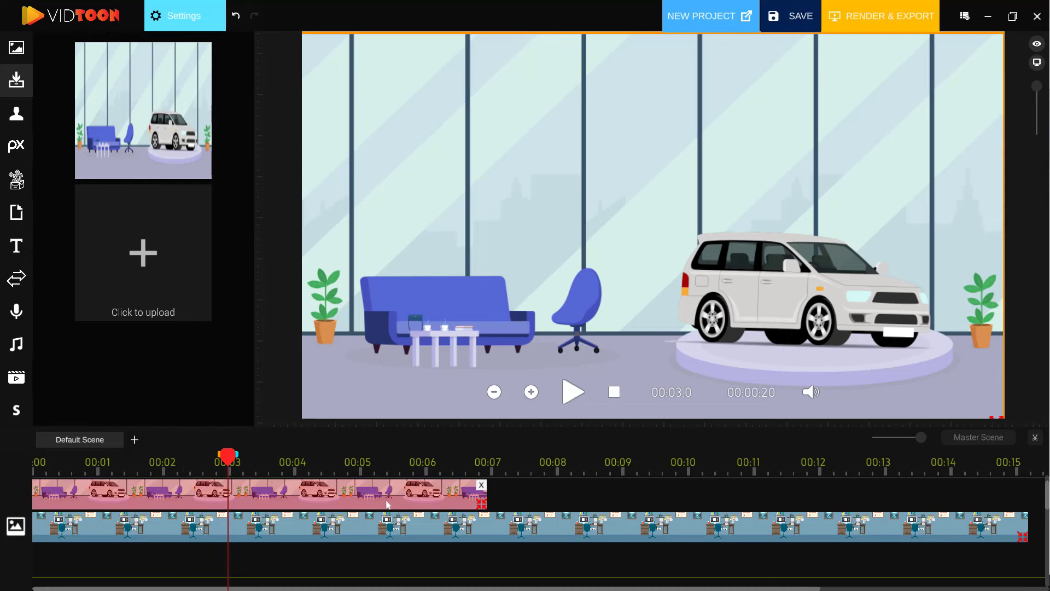
{"action": "key", "text": "Delete"}
{"action": "left_click_drag", "start_coordinate": [227, 465], "coordinate": [35, 466]}
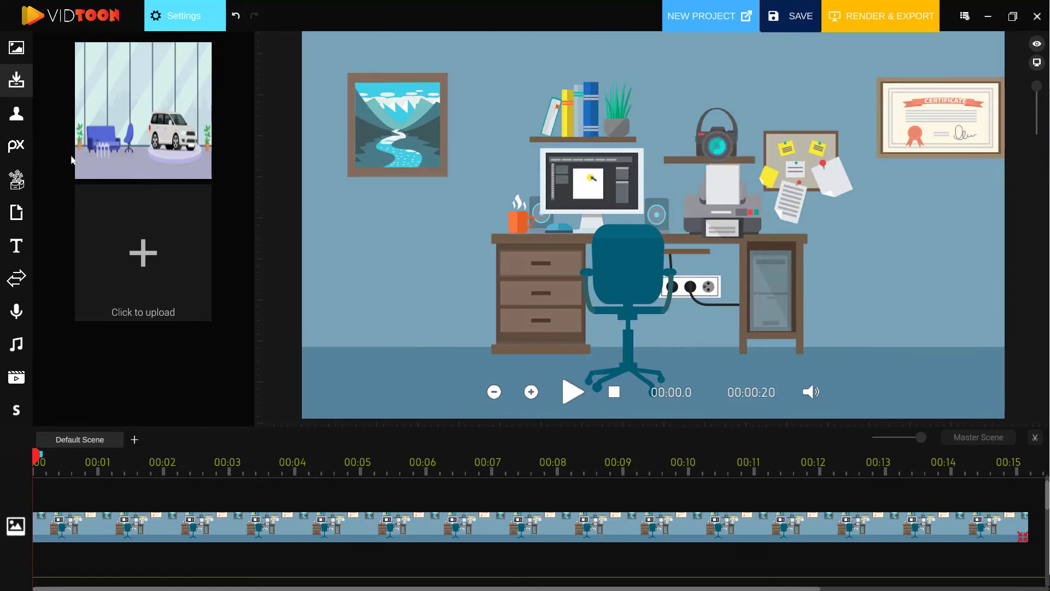
Step: Find 4-Travel Agent in the Characters library and drop it beside the office desk
{"action": "left_click", "coordinate": [20, 121]}
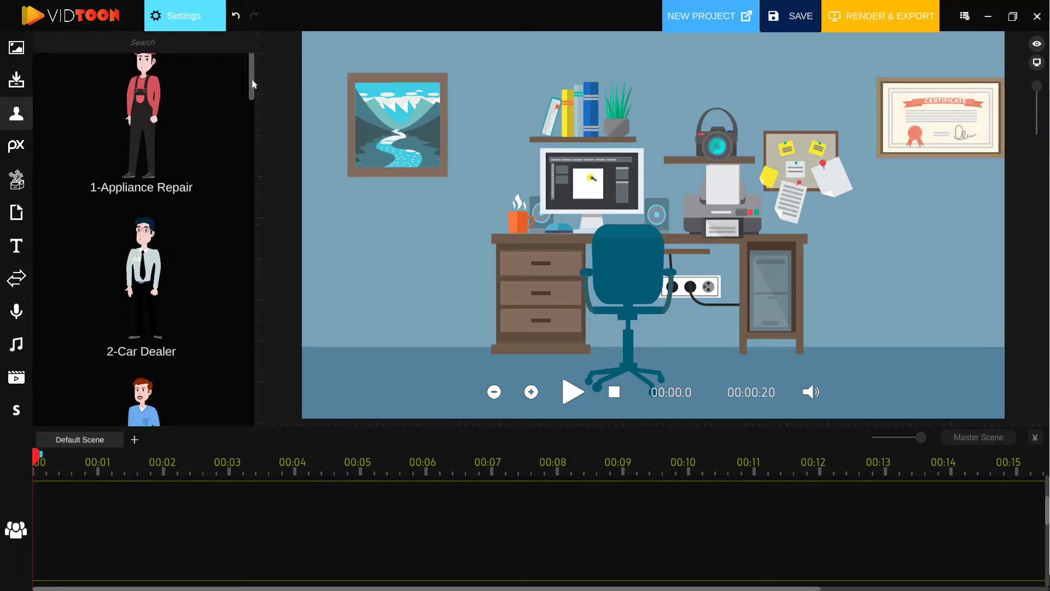
{"action": "left_click_drag", "start_coordinate": [253, 81], "coordinate": [242, 388]}
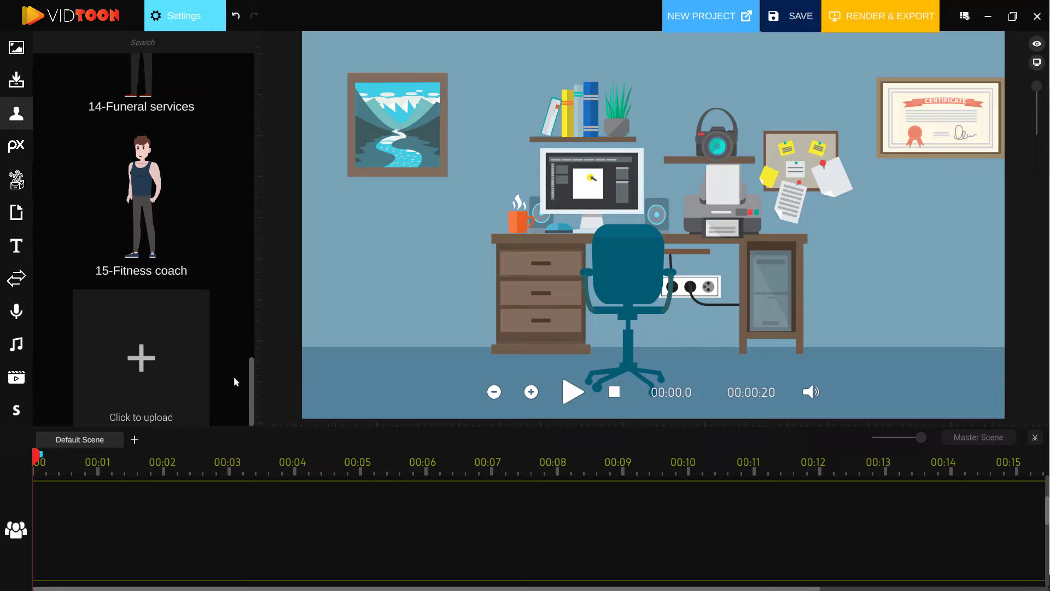
{"action": "left_click_drag", "start_coordinate": [253, 397], "coordinate": [267, 88]}
{"action": "scroll", "coordinate": [163, 289], "scroll_direction": "down", "scroll_amount": 3}
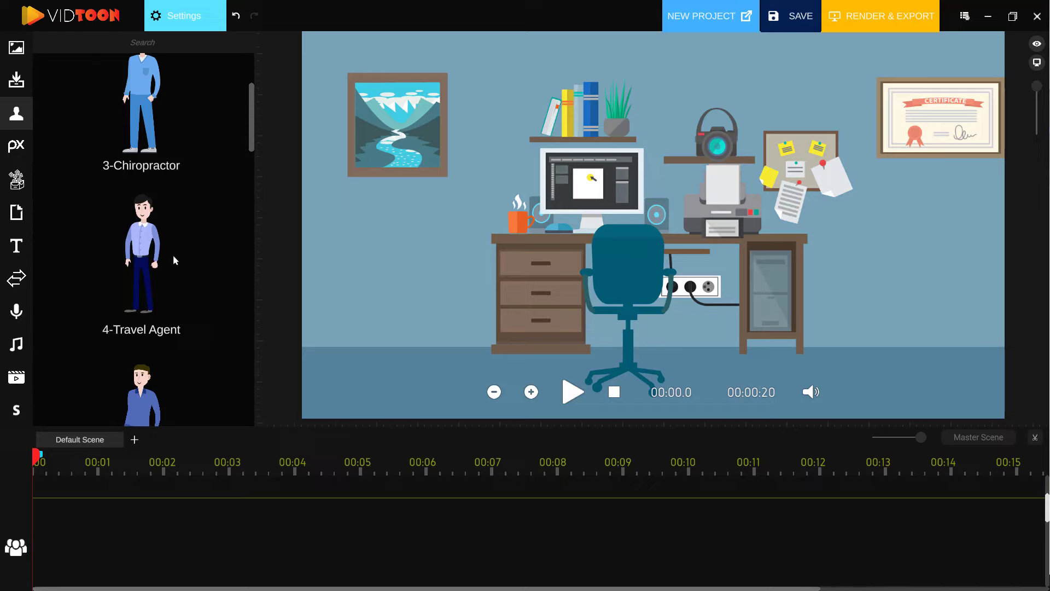
{"action": "left_click_drag", "start_coordinate": [142, 240], "coordinate": [522, 222]}
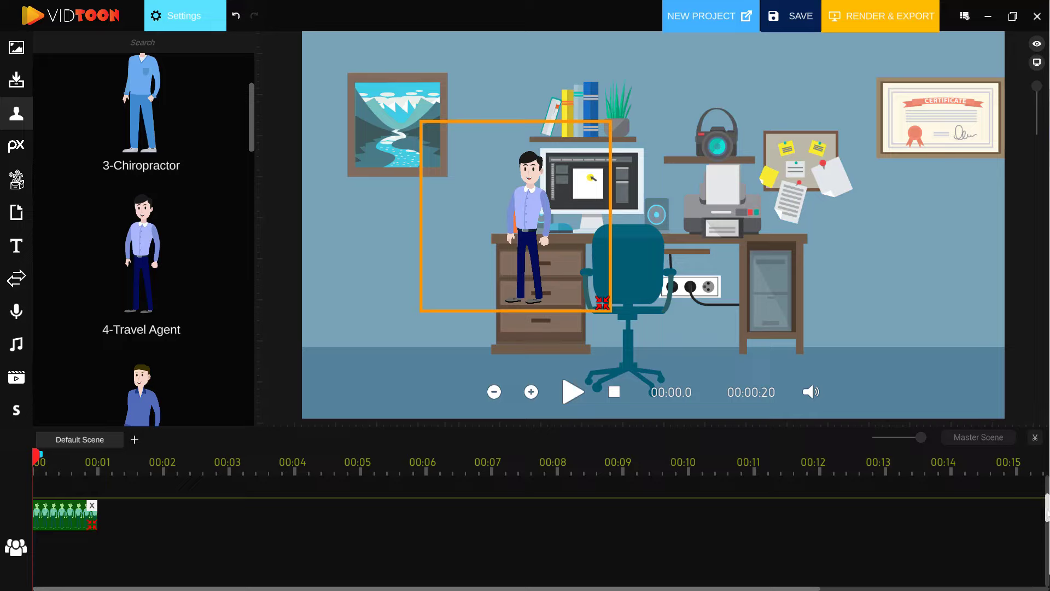
Step: Enlarge the Travel Agent, move it to the left foreground, and bring up its settings
{"action": "scroll", "coordinate": [1046, 513], "scroll_direction": "up", "scroll_amount": 2}
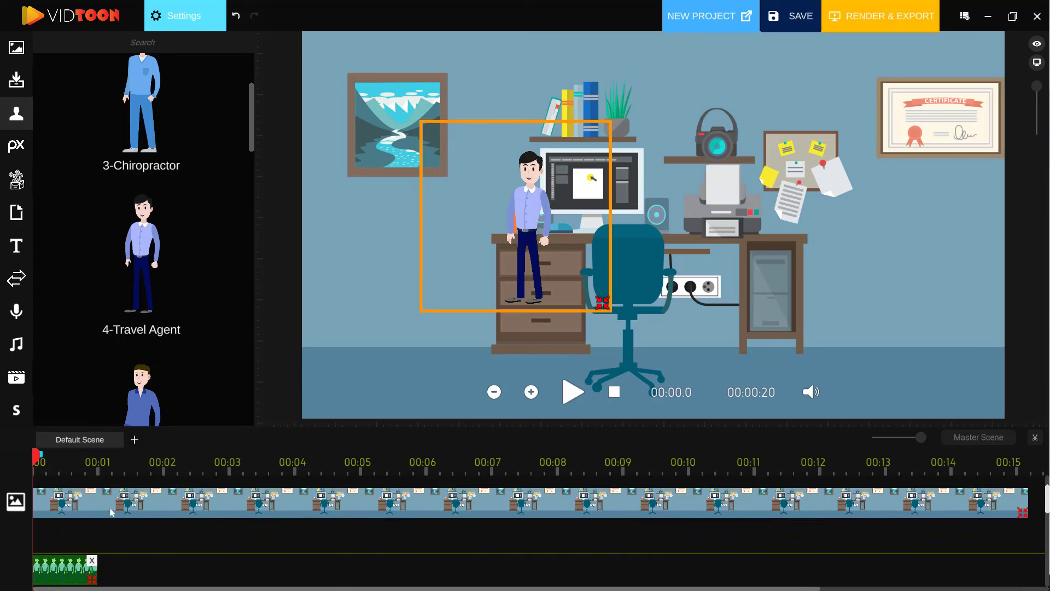
{"action": "left_click", "coordinate": [111, 512]}
{"action": "left_click", "coordinate": [53, 564]}
{"action": "left_click_drag", "start_coordinate": [330, 427], "coordinate": [323, 349]}
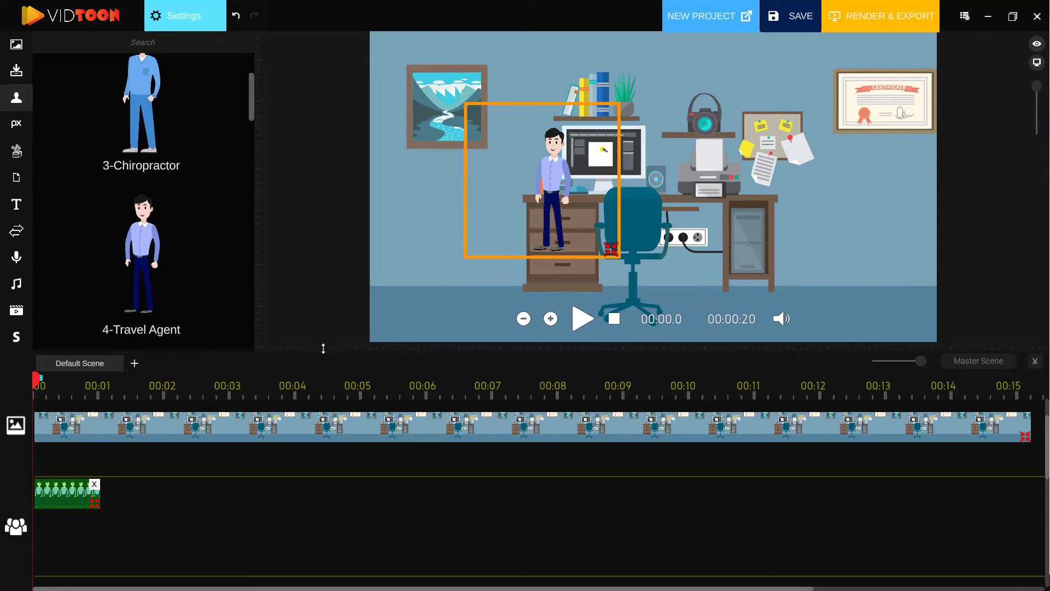
{"action": "left_click_drag", "start_coordinate": [611, 251], "coordinate": [718, 287]}
{"action": "left_click_drag", "start_coordinate": [615, 245], "coordinate": [535, 229]}
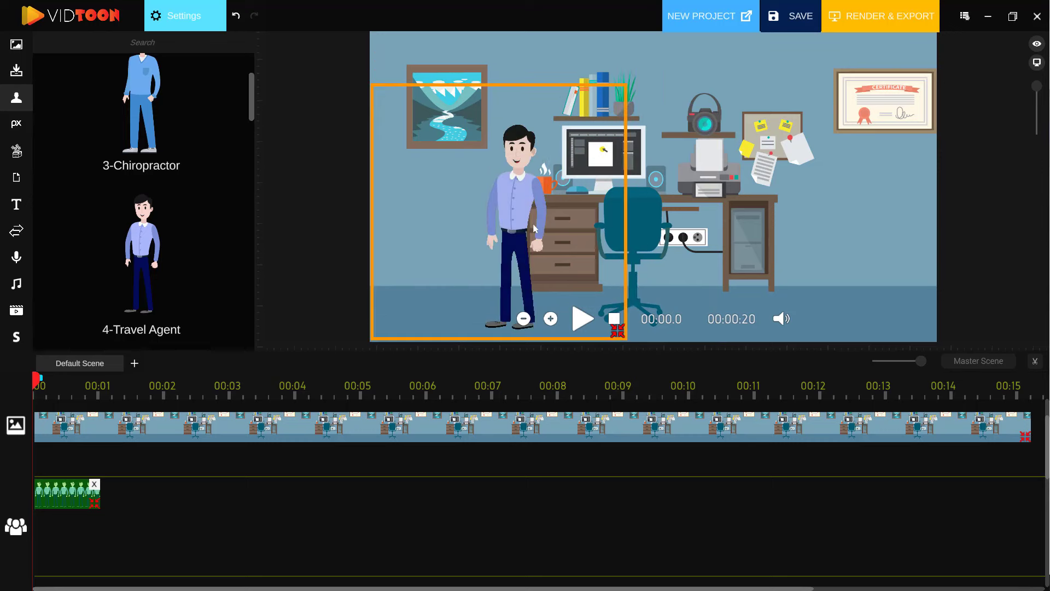
{"action": "left_click", "coordinate": [173, 18]}
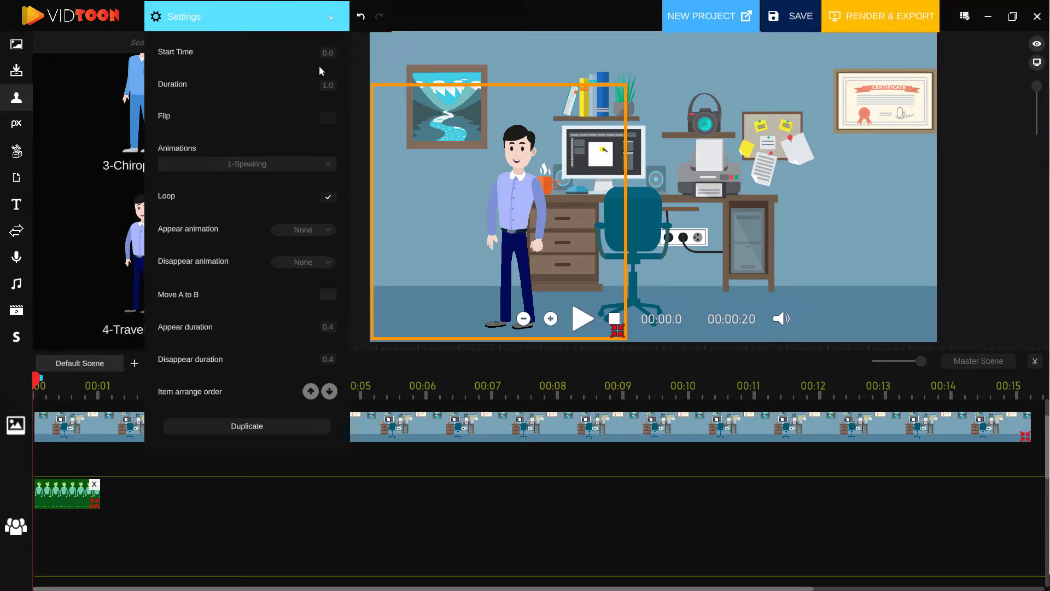
Step: Move the Travel Agent beside the printer desk and set its duration to 10 seconds
{"action": "left_click_drag", "start_coordinate": [518, 256], "coordinate": [834, 250]}
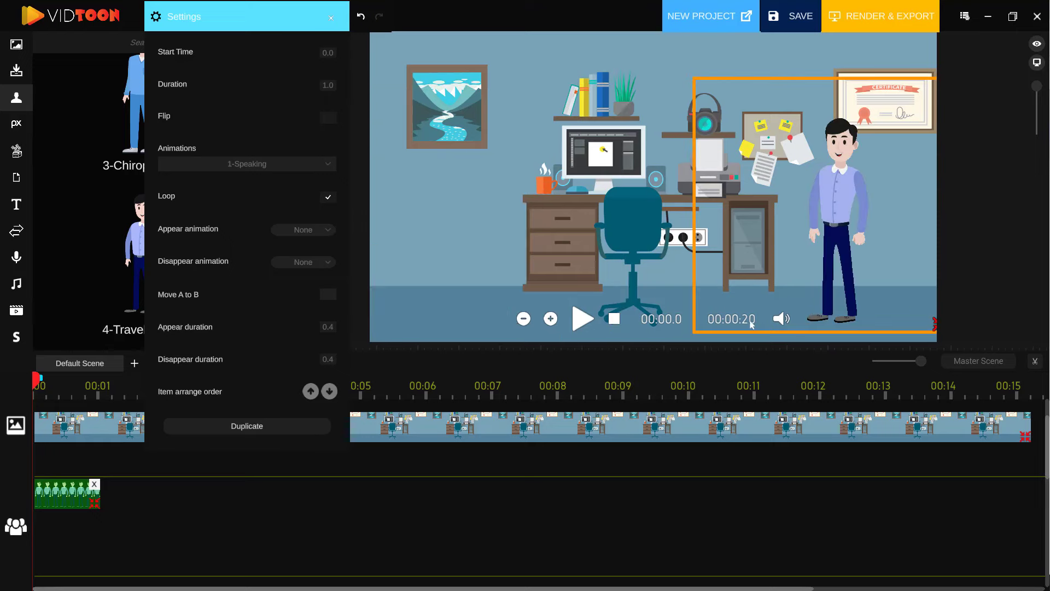
{"action": "left_click", "coordinate": [583, 320]}
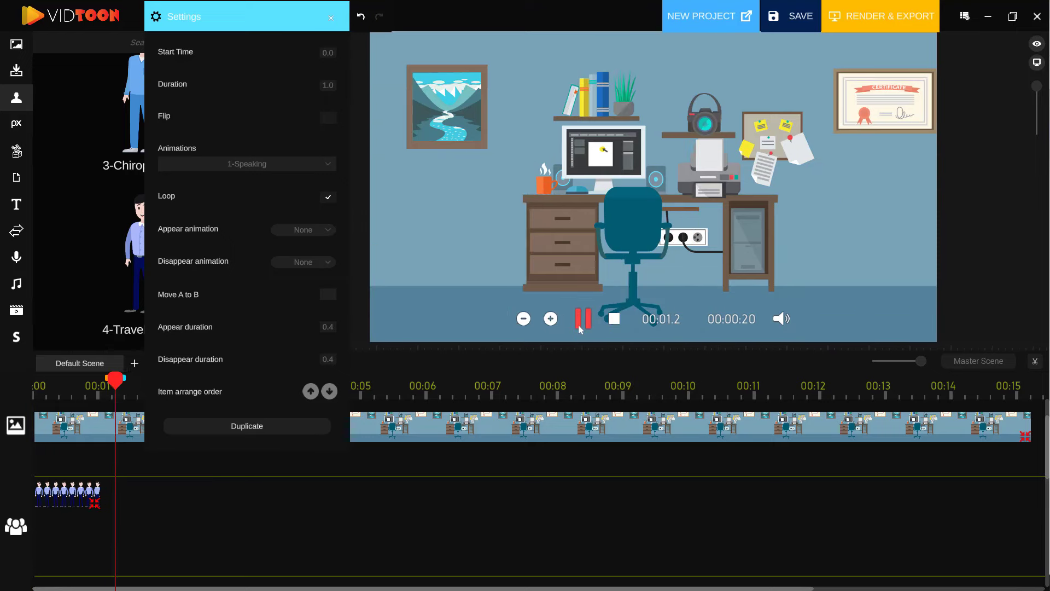
{"action": "left_click", "coordinate": [582, 322]}
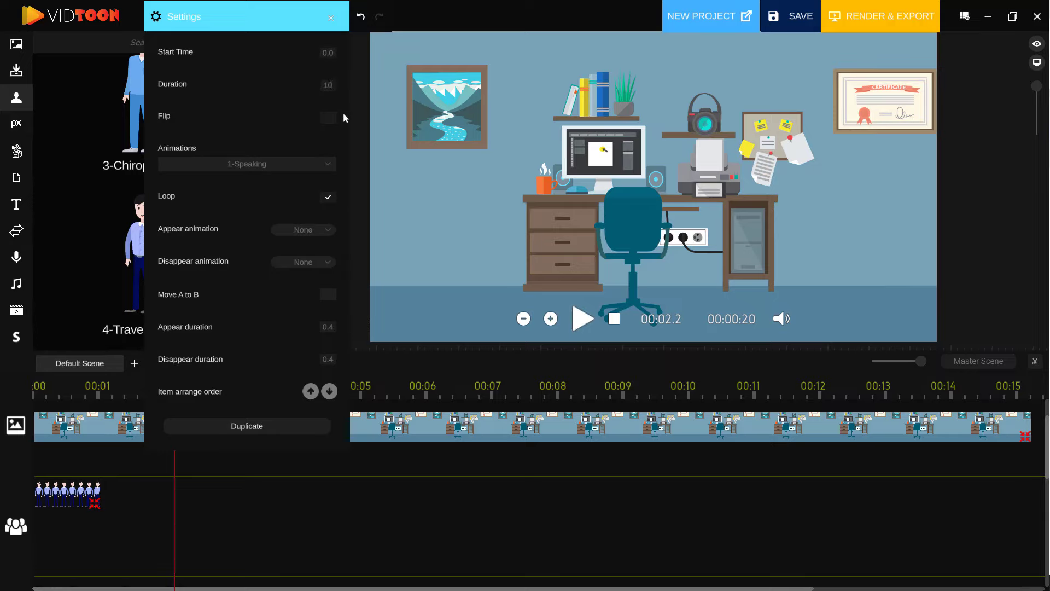
{"action": "key", "text": "Return"}
{"action": "left_click_drag", "start_coordinate": [108, 397], "coordinate": [85, 390]}
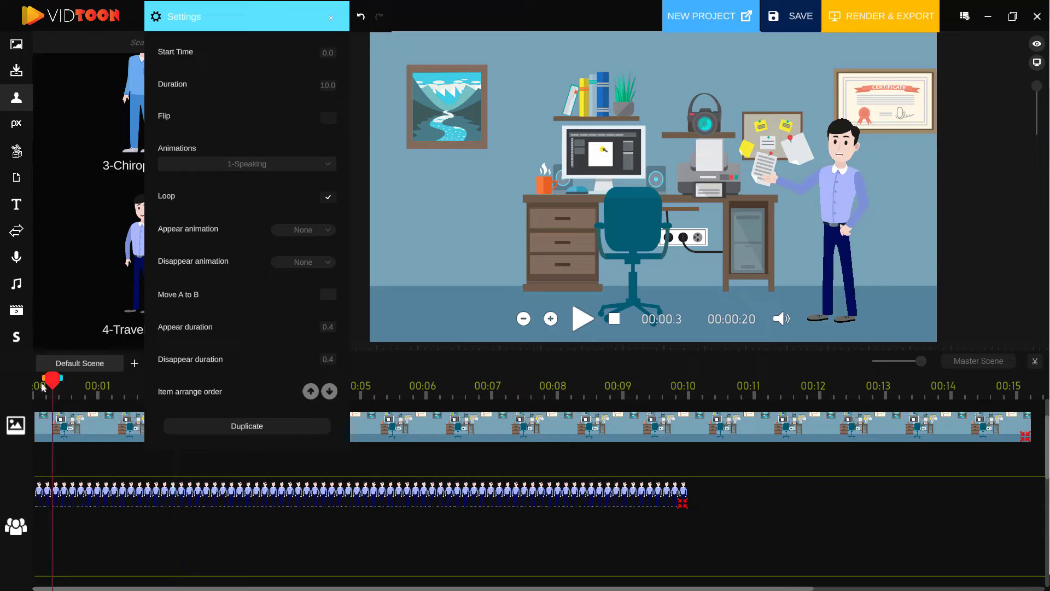
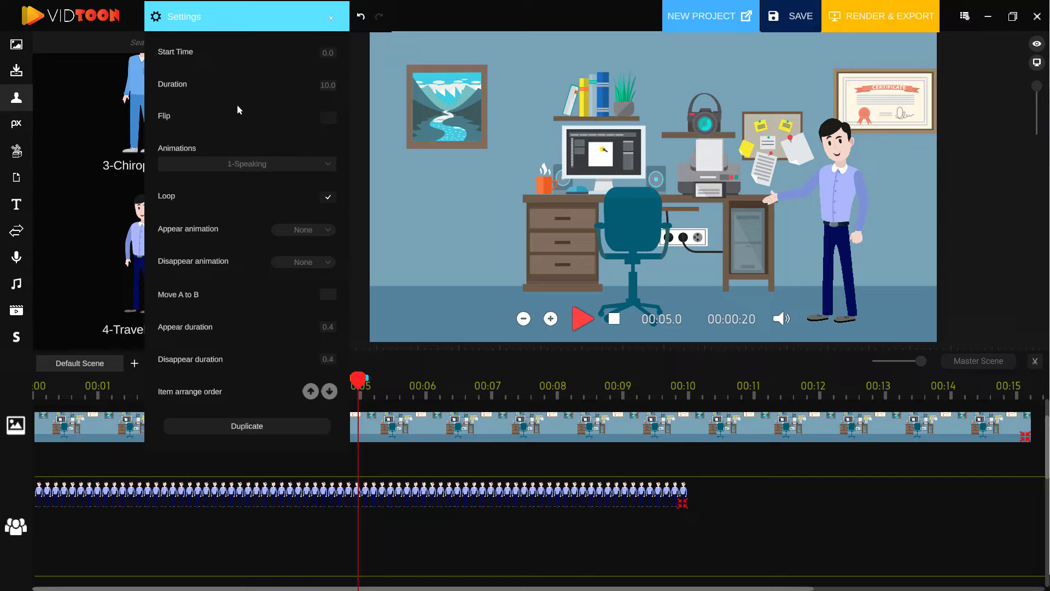
Step: Set the character's start time to 2 seconds and preview the delayed entrance
{"action": "left_click", "coordinate": [327, 55]}
{"action": "type", "text": "2"}
{"action": "key", "text": "Return"}
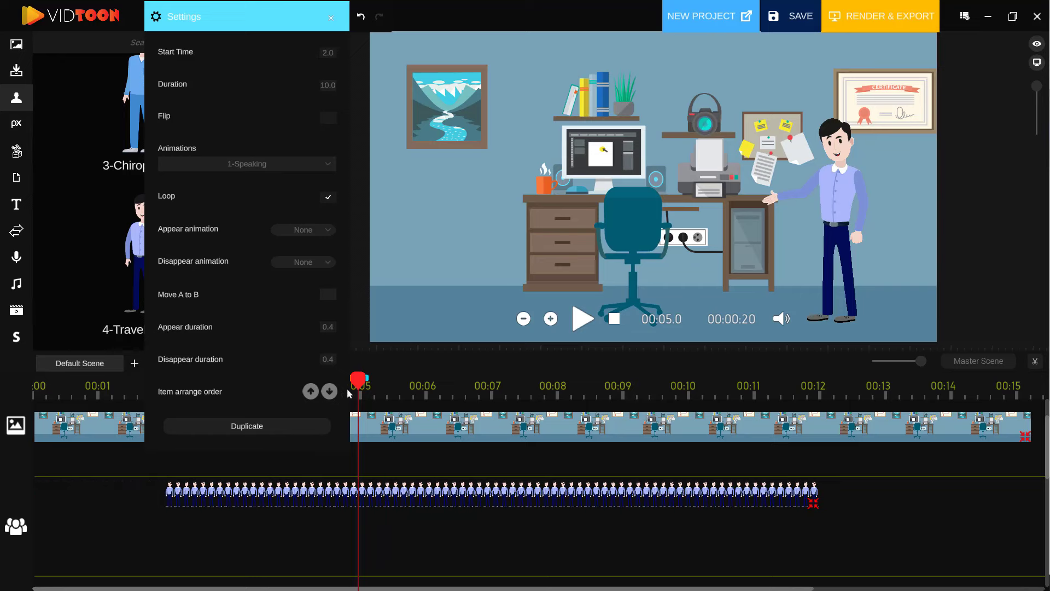
{"action": "left_click_drag", "start_coordinate": [357, 386], "coordinate": [152, 391]}
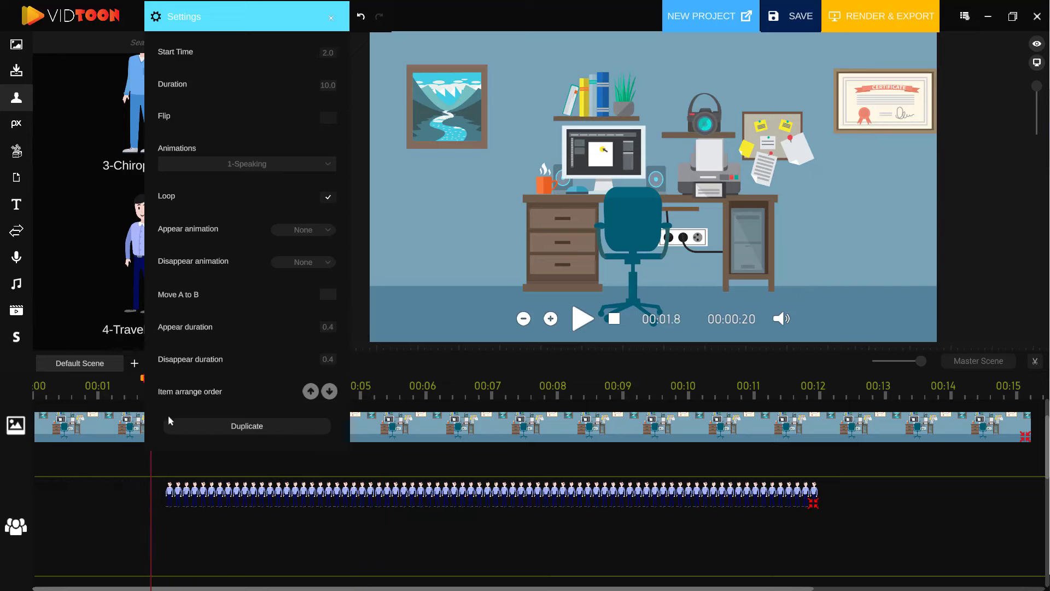
{"action": "left_click", "coordinate": [580, 328]}
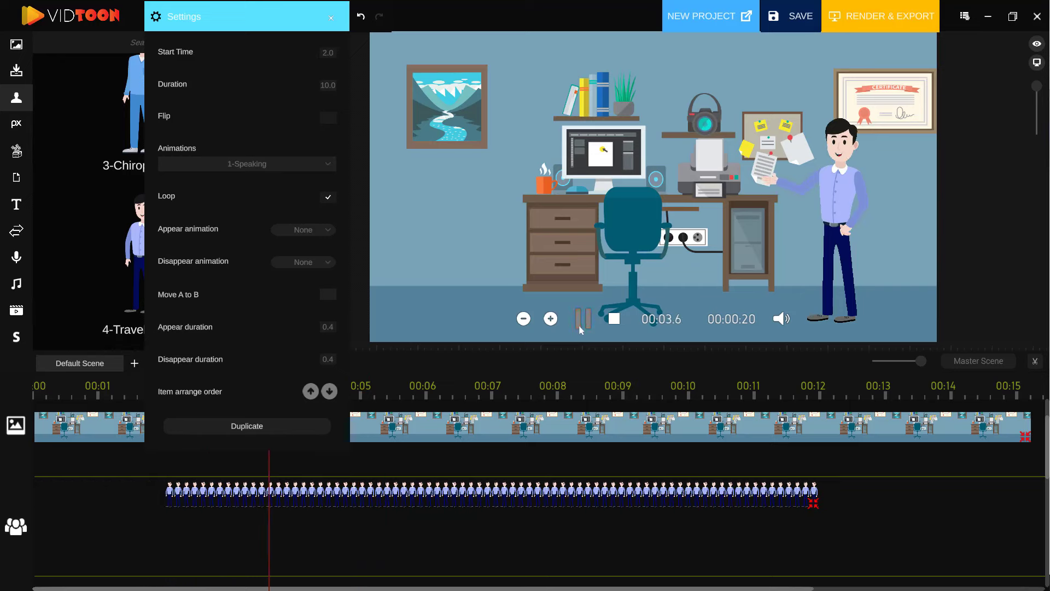
Step: Undo the start-time change, flip the character and move it to the office's left side
{"action": "key", "text": "ctrl+z"}
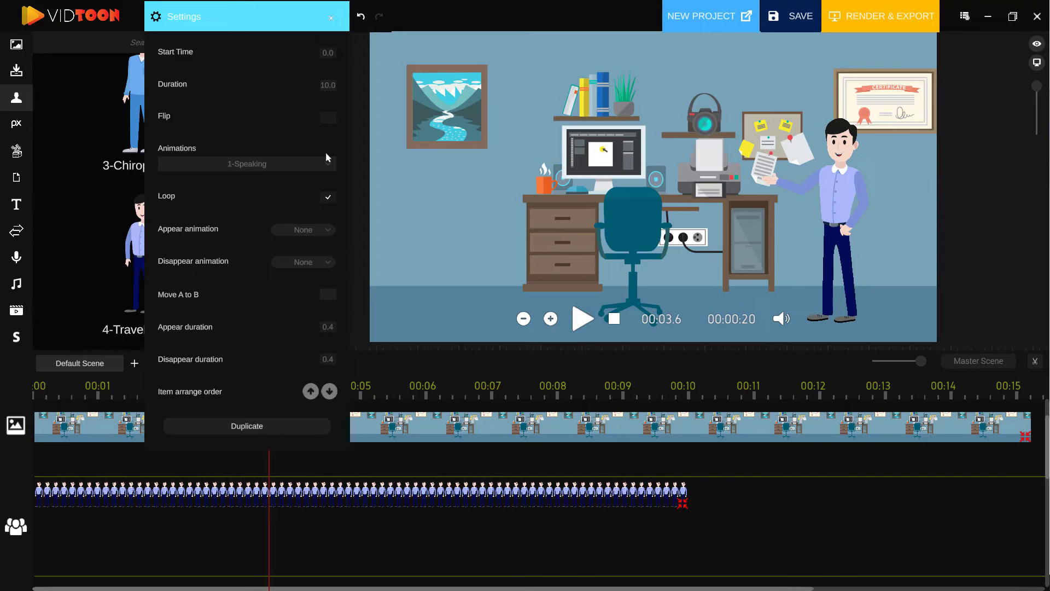
{"action": "left_click", "coordinate": [329, 118]}
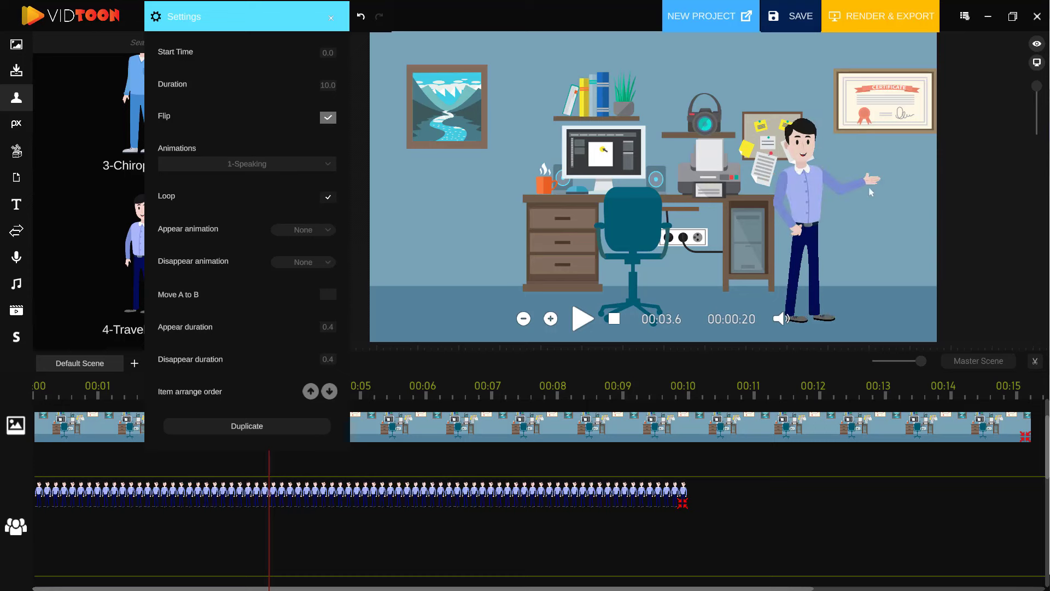
{"action": "left_click_drag", "start_coordinate": [804, 205], "coordinate": [438, 209]}
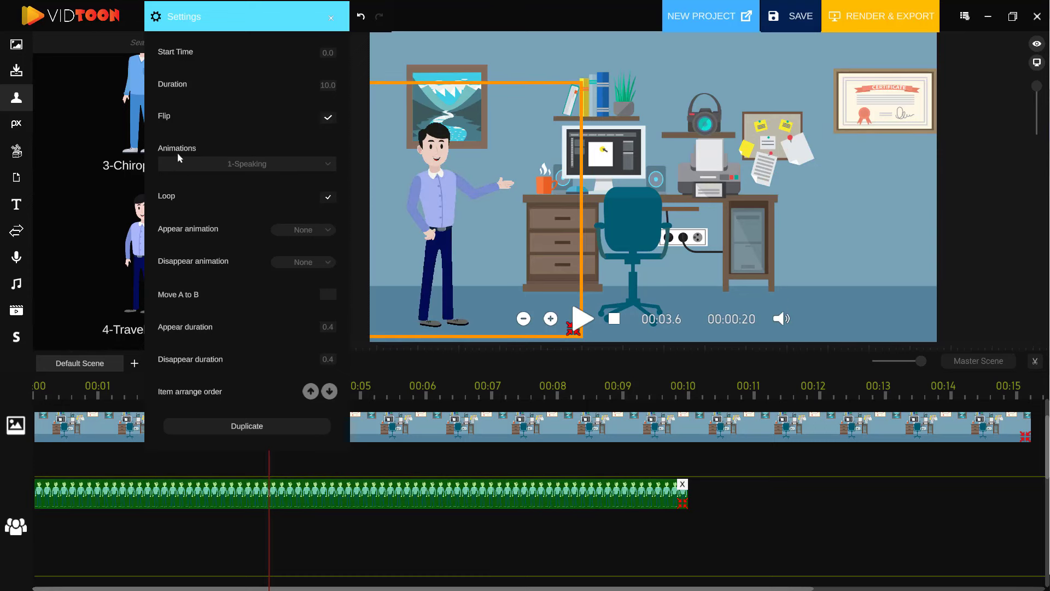
Step: Switch the character to the 3-Driving animation and preview it briefly
{"action": "left_click", "coordinate": [325, 164]}
{"action": "left_click_drag", "start_coordinate": [332, 201], "coordinate": [333, 280]}
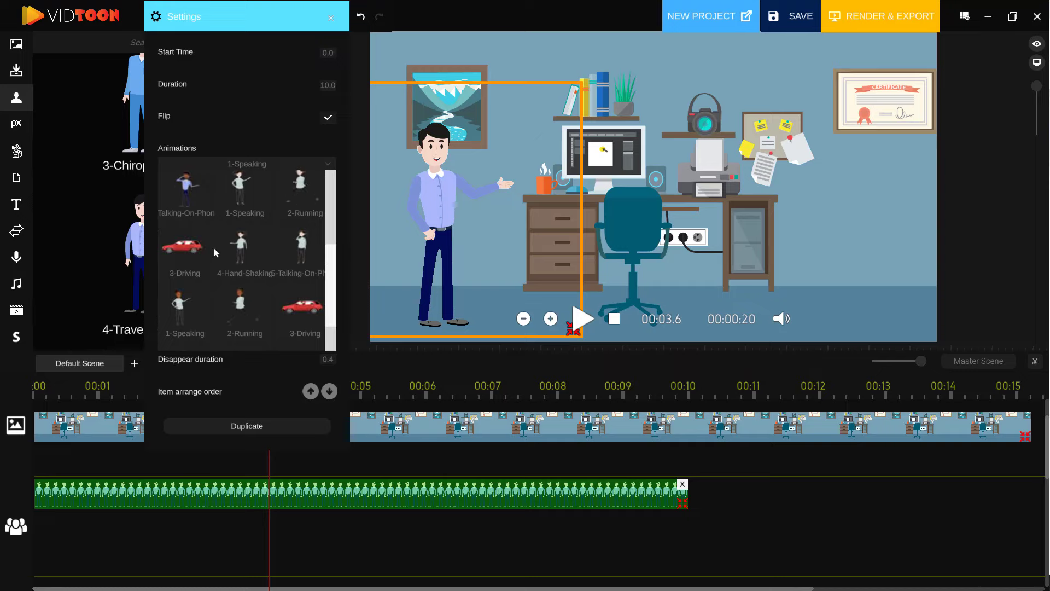
{"action": "left_click", "coordinate": [333, 252]}
{"action": "scroll", "coordinate": [332, 253], "scroll_direction": "down", "scroll_amount": 3}
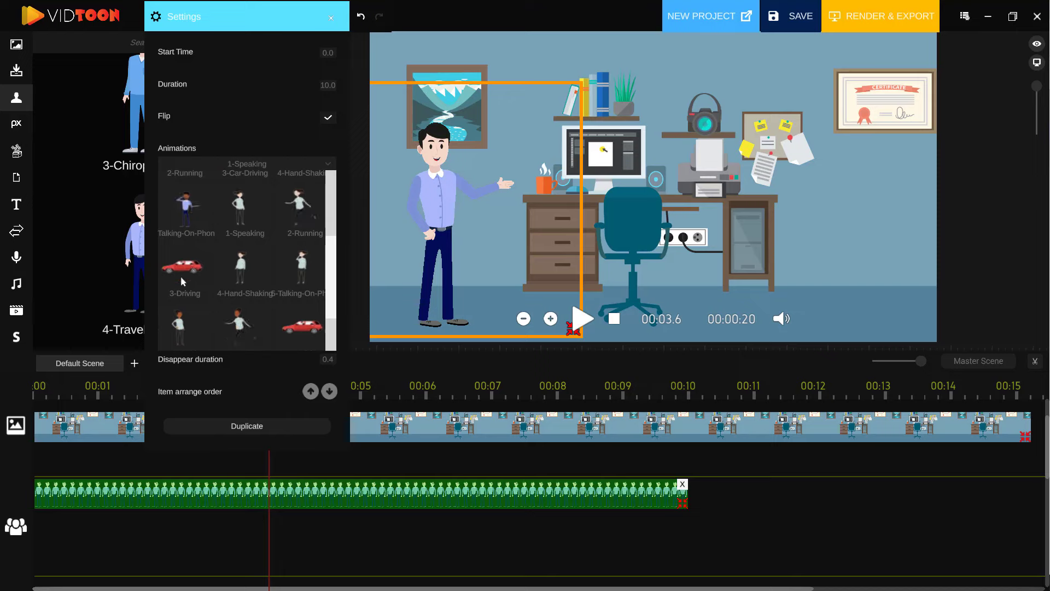
{"action": "left_click", "coordinate": [187, 271]}
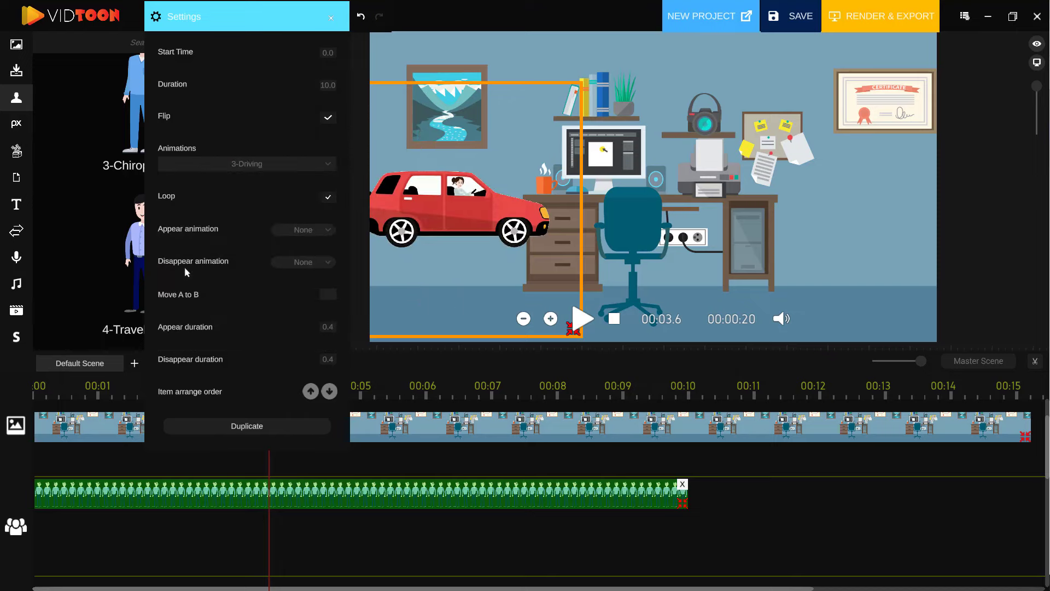
{"action": "left_click", "coordinate": [579, 321]}
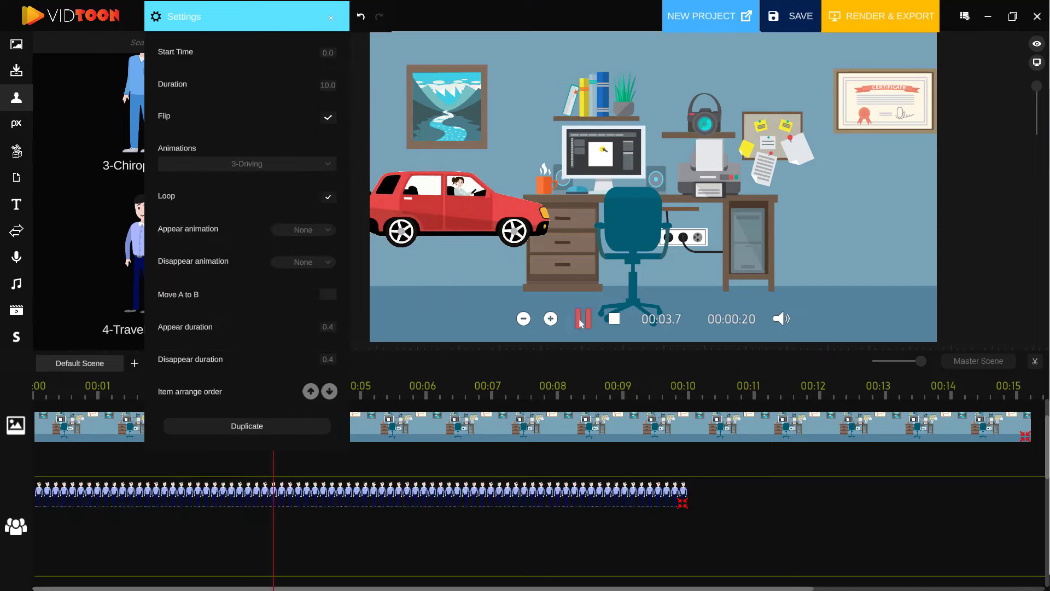
{"action": "left_click", "coordinate": [580, 319]}
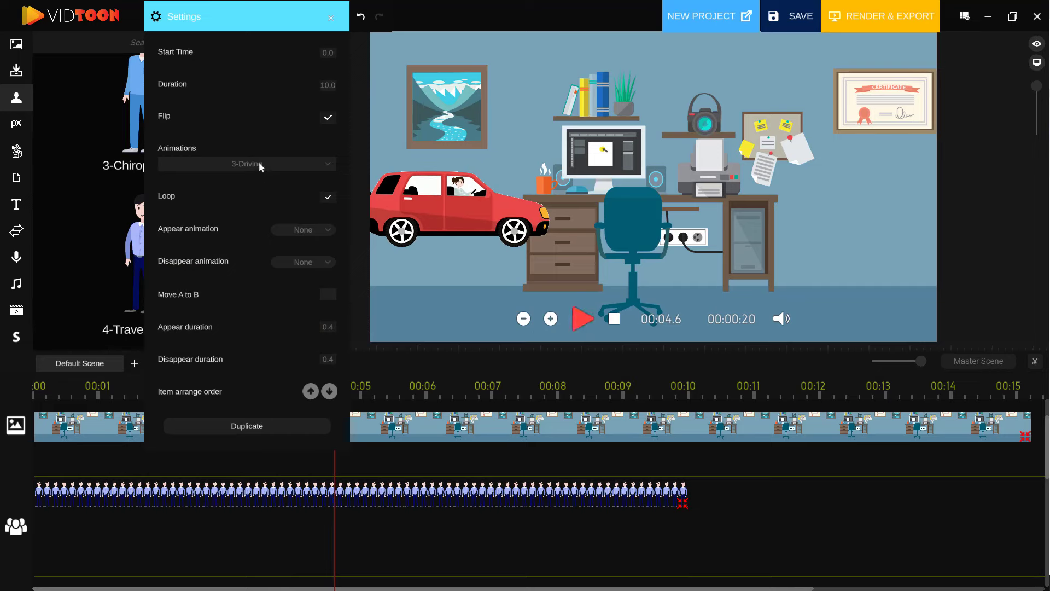
Step: Change the character back to the 1-Speaking animation and close its settings
{"action": "left_click", "coordinate": [327, 164]}
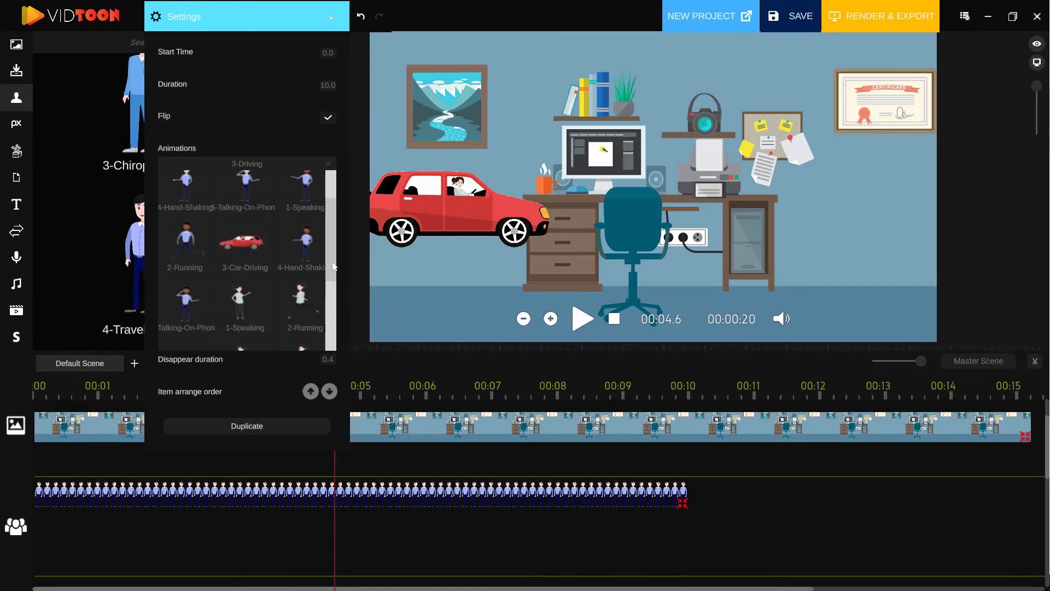
{"action": "left_click_drag", "start_coordinate": [333, 267], "coordinate": [332, 223]}
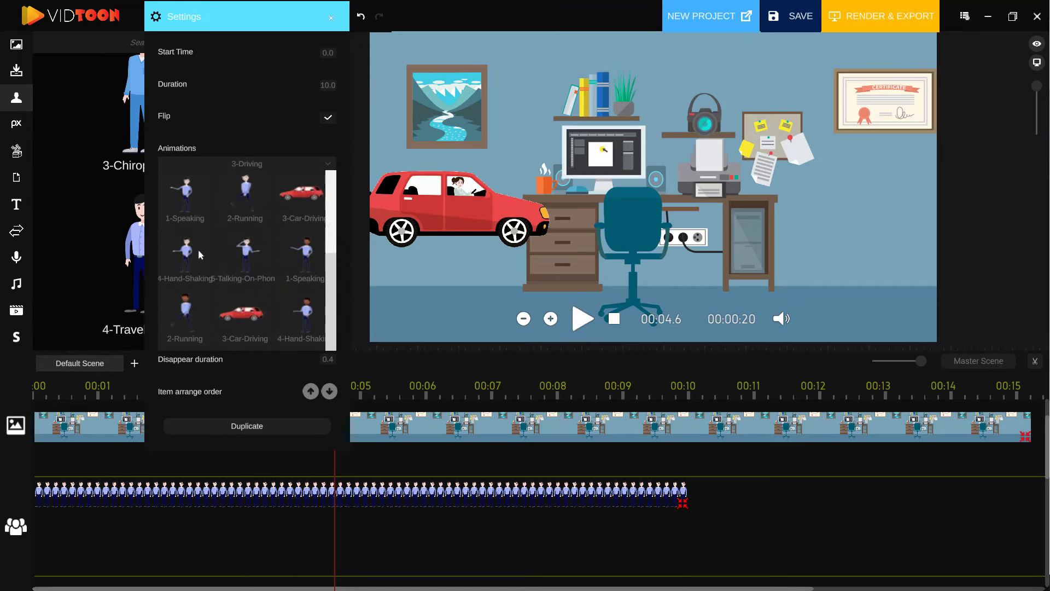
{"action": "left_click", "coordinate": [304, 256]}
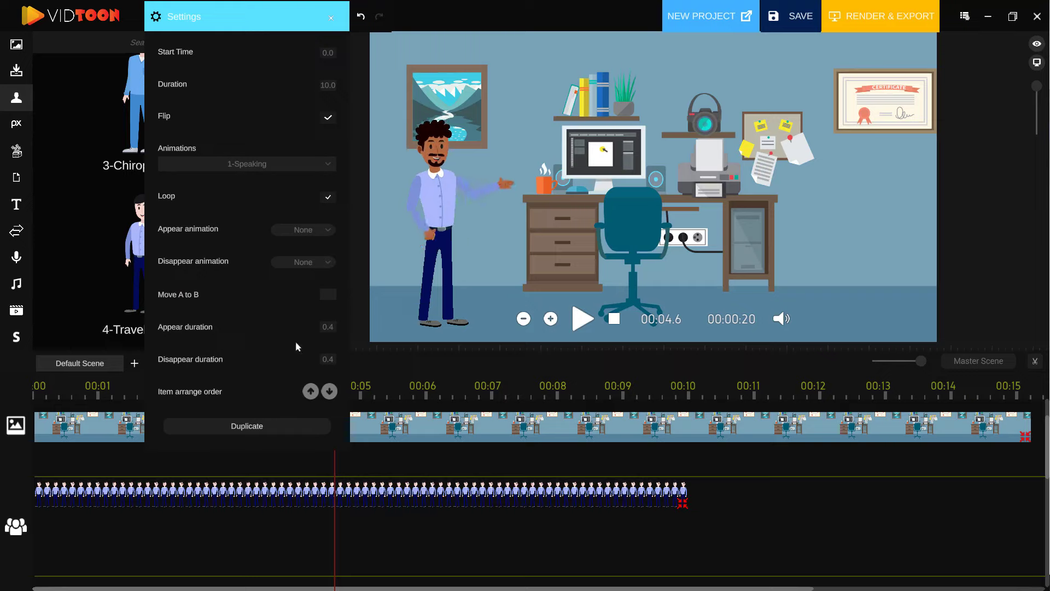
{"action": "left_click", "coordinate": [331, 18]}
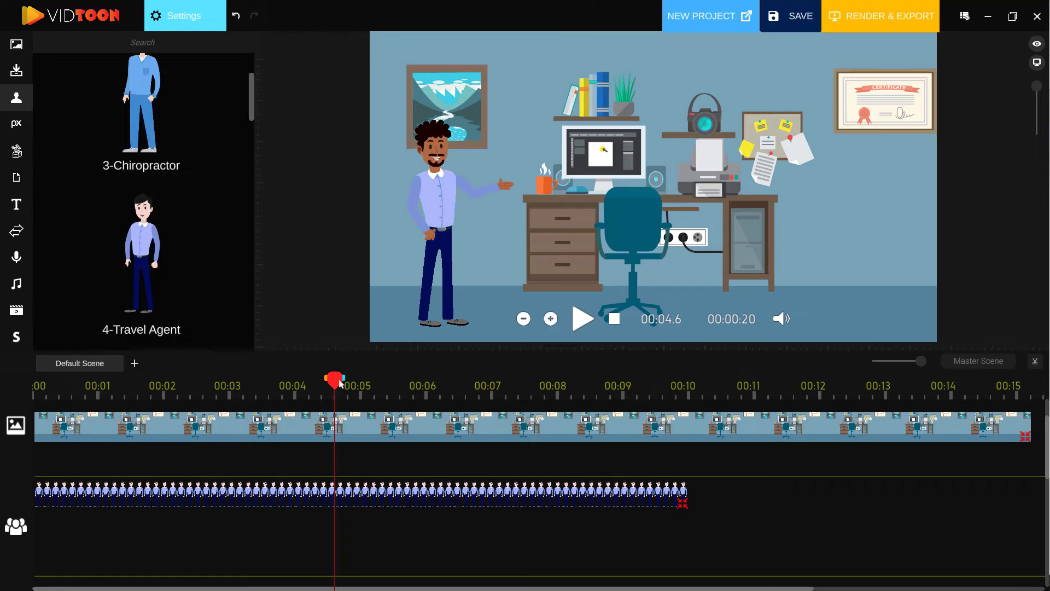
{"action": "left_click", "coordinate": [198, 386]}
{"action": "left_click", "coordinate": [39, 390]}
{"action": "left_click", "coordinate": [583, 323]}
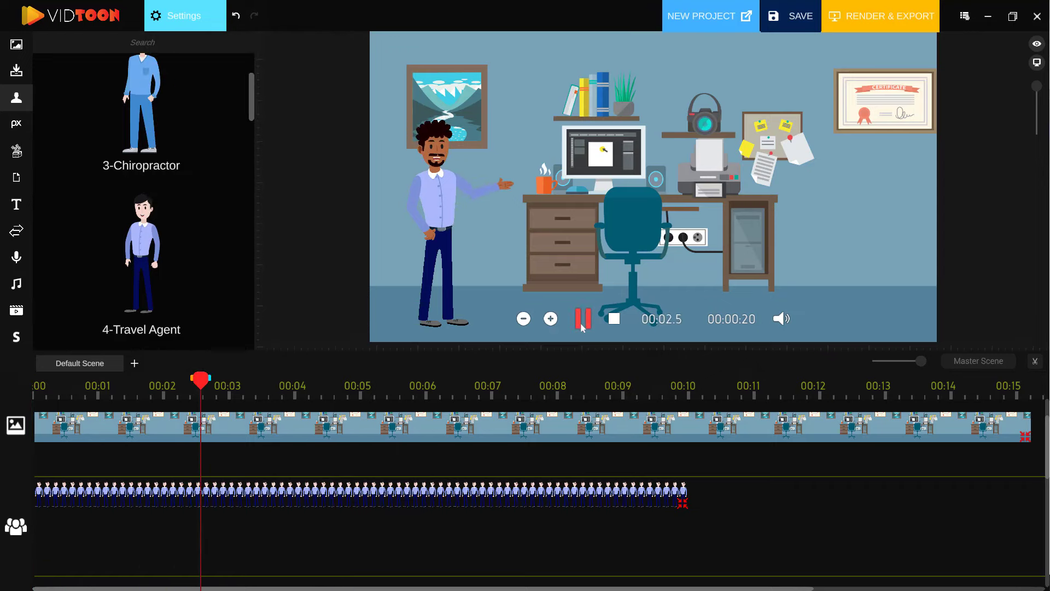
{"action": "left_click", "coordinate": [583, 323]}
{"action": "left_click_drag", "start_coordinate": [252, 89], "coordinate": [248, 211]}
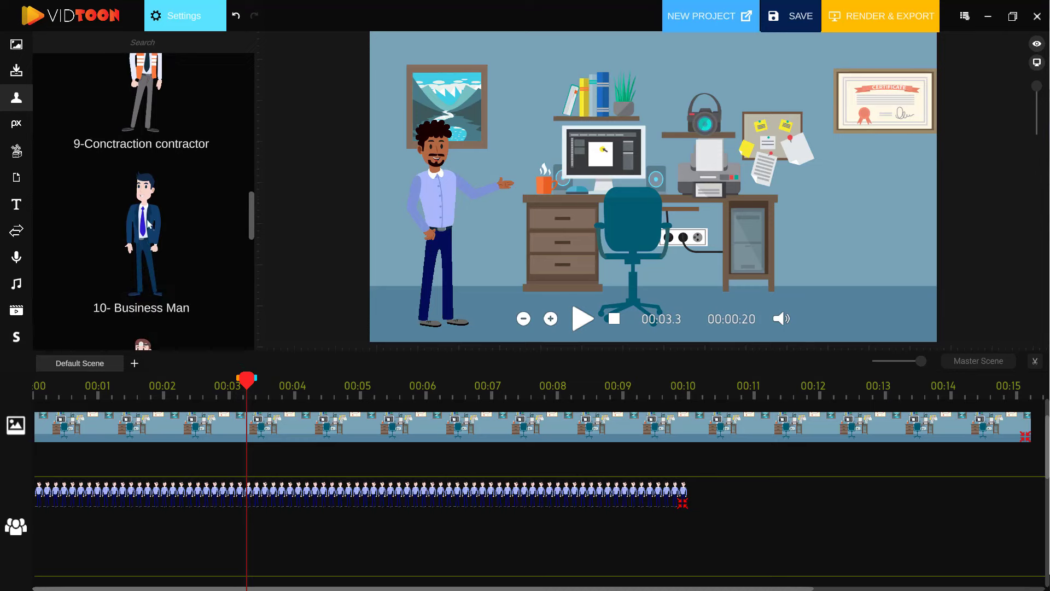
Step: Add the 10- Business Man to the office and start its clip at 00:00
{"action": "left_click_drag", "start_coordinate": [149, 224], "coordinate": [667, 223]}
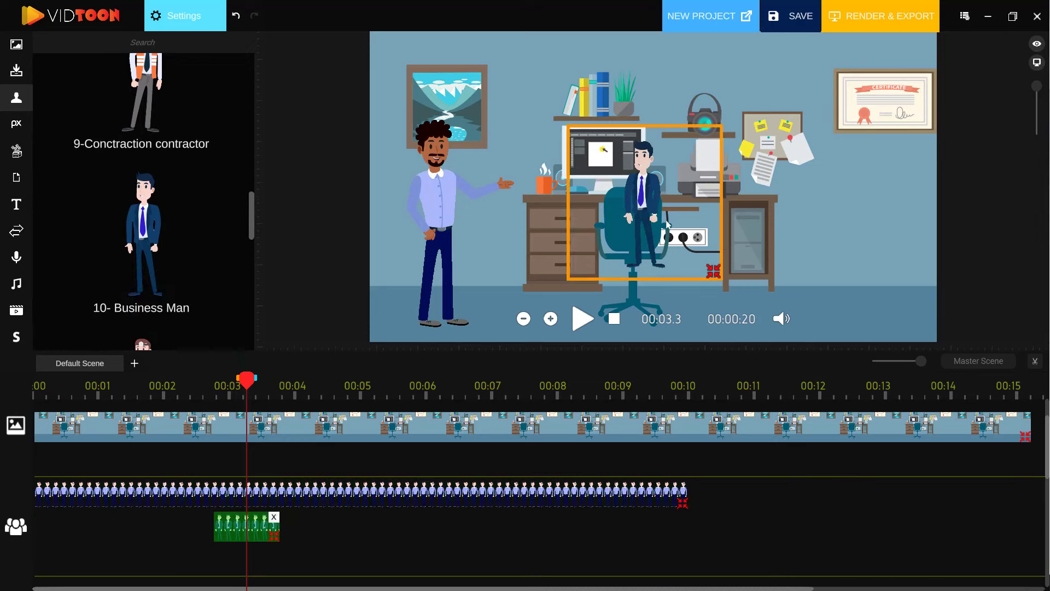
{"action": "left_click_drag", "start_coordinate": [233, 532], "coordinate": [642, 537]}
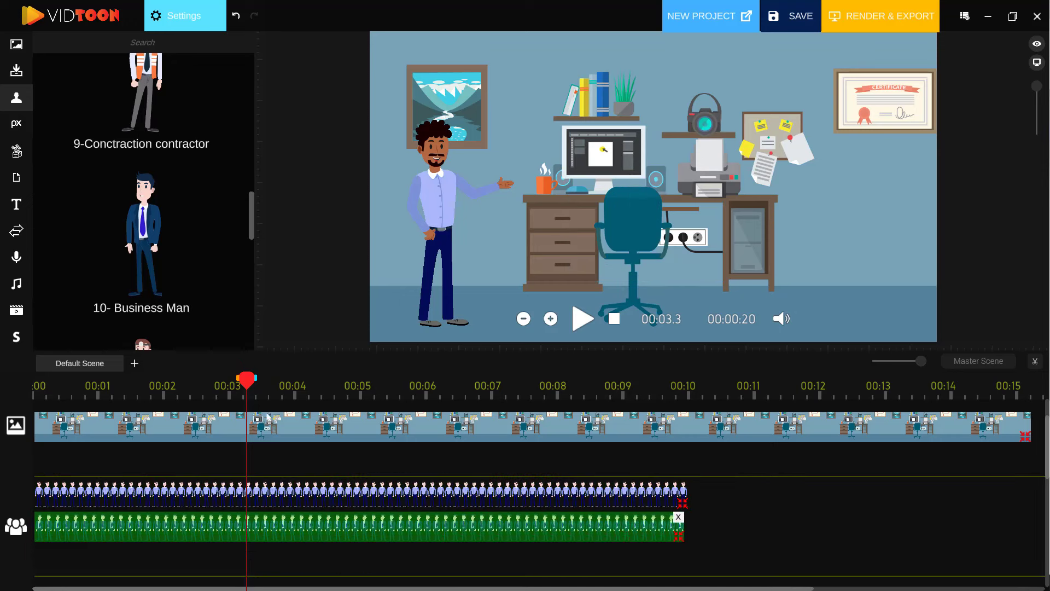
{"action": "left_click_drag", "start_coordinate": [249, 393], "coordinate": [213, 387]}
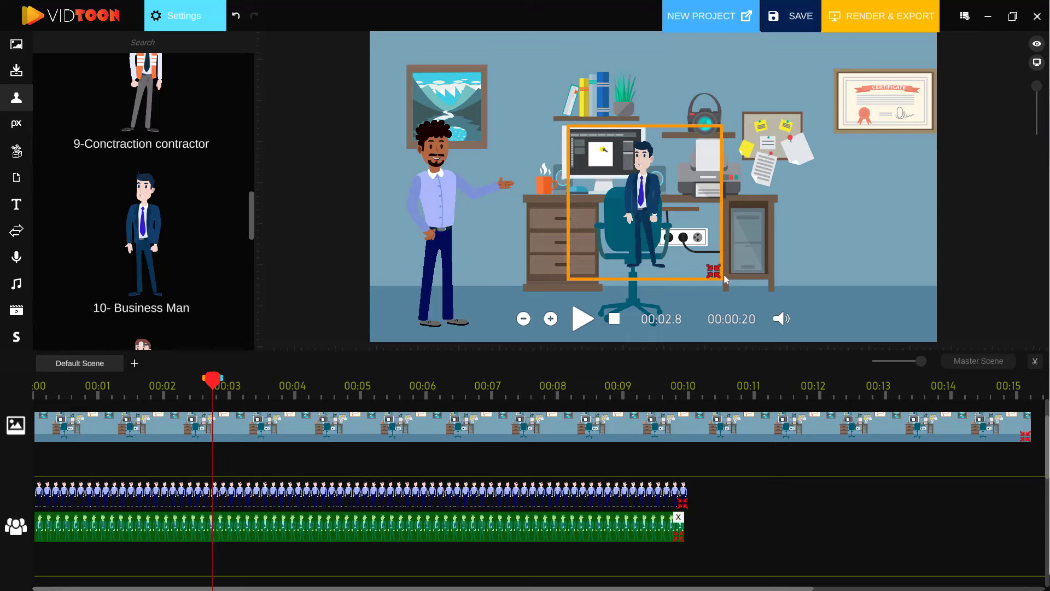
Step: Enlarge the Business Man beside the speaking man, then preview from the start
{"action": "left_click_drag", "start_coordinate": [713, 274], "coordinate": [739, 328]}
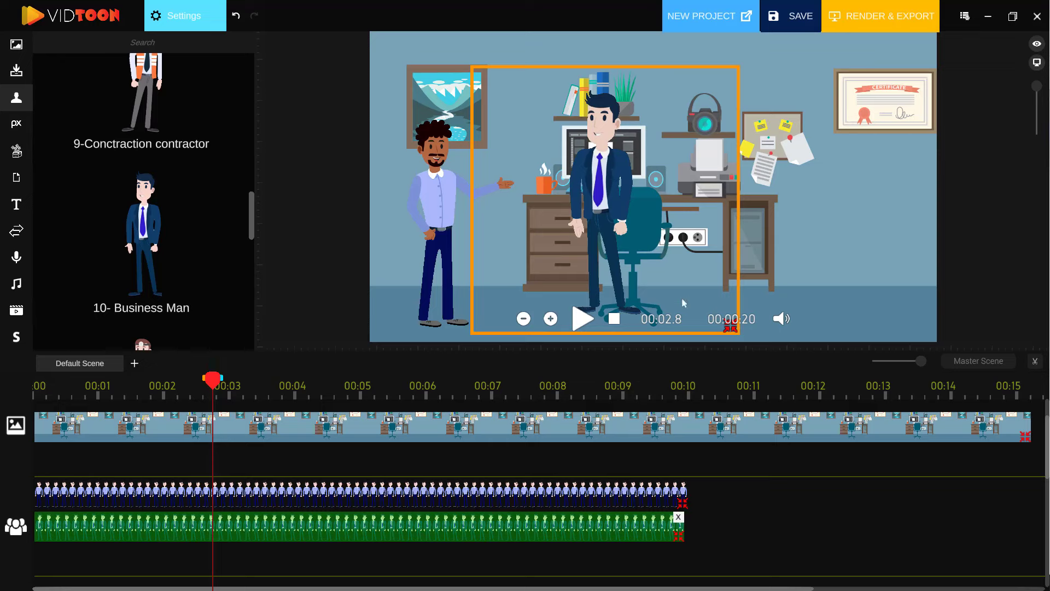
{"action": "left_click_drag", "start_coordinate": [730, 326], "coordinate": [539, 251]}
{"action": "left_click_drag", "start_coordinate": [643, 300], "coordinate": [674, 332]}
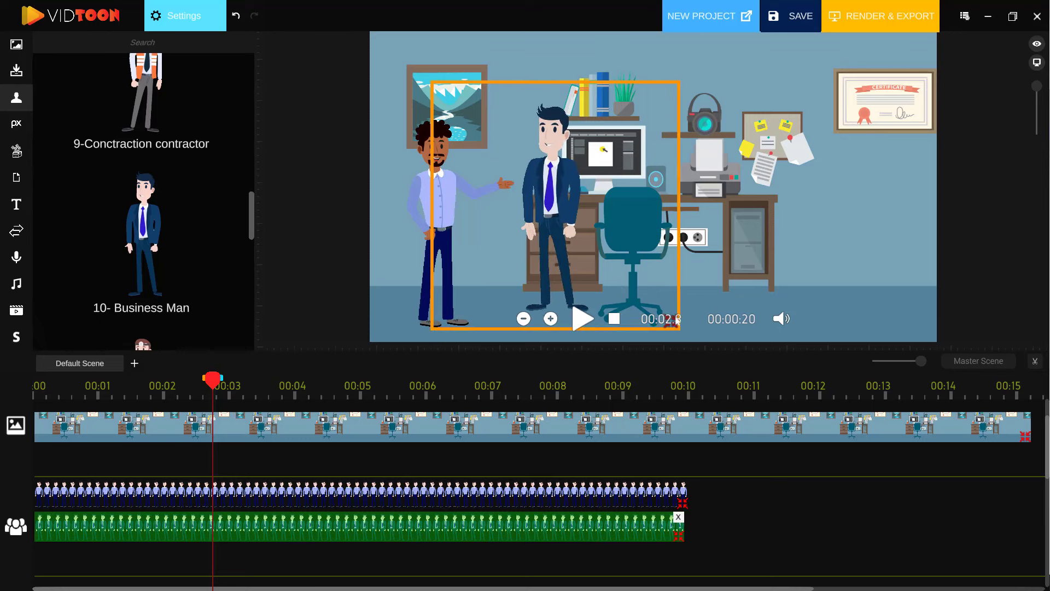
{"action": "left_click_drag", "start_coordinate": [543, 234], "coordinate": [540, 233]}
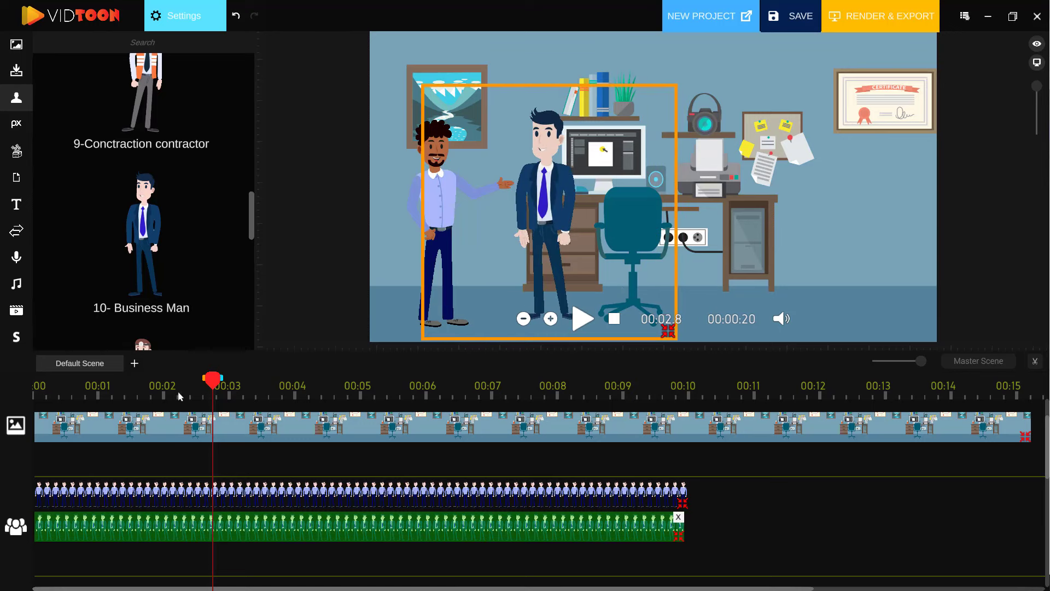
{"action": "left_click_drag", "start_coordinate": [211, 382], "coordinate": [19, 404]}
{"action": "left_click", "coordinate": [578, 330]}
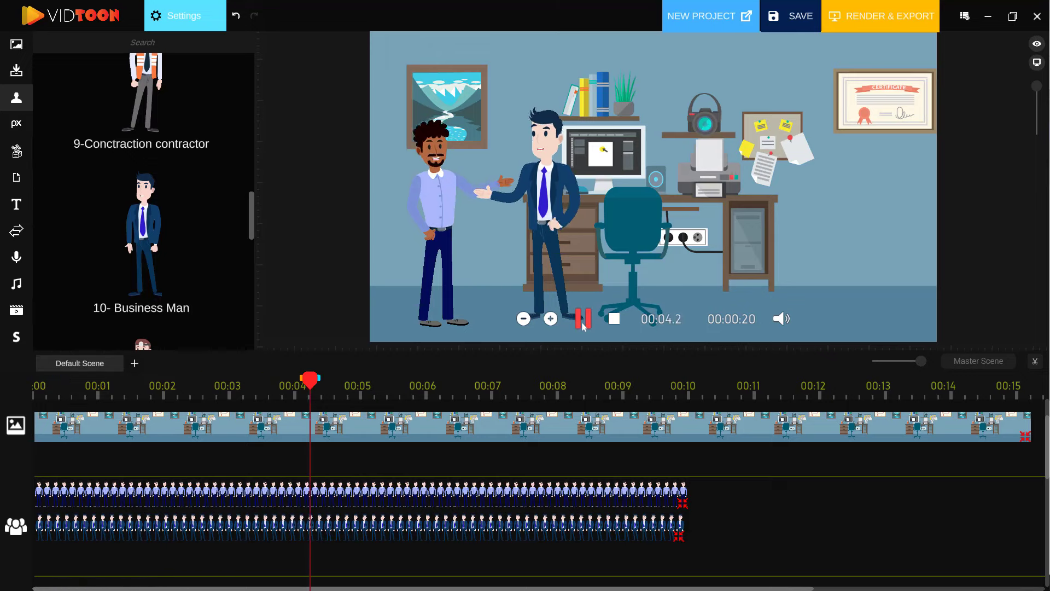
{"action": "left_click", "coordinate": [582, 320]}
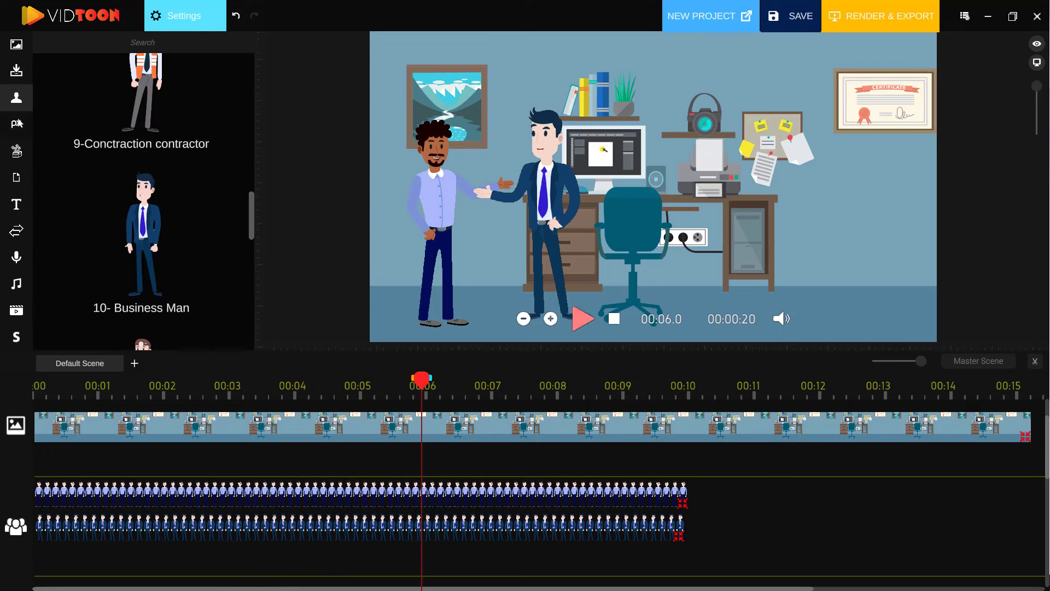
Step: Search the stock media library for cat videos
{"action": "left_click", "coordinate": [17, 124]}
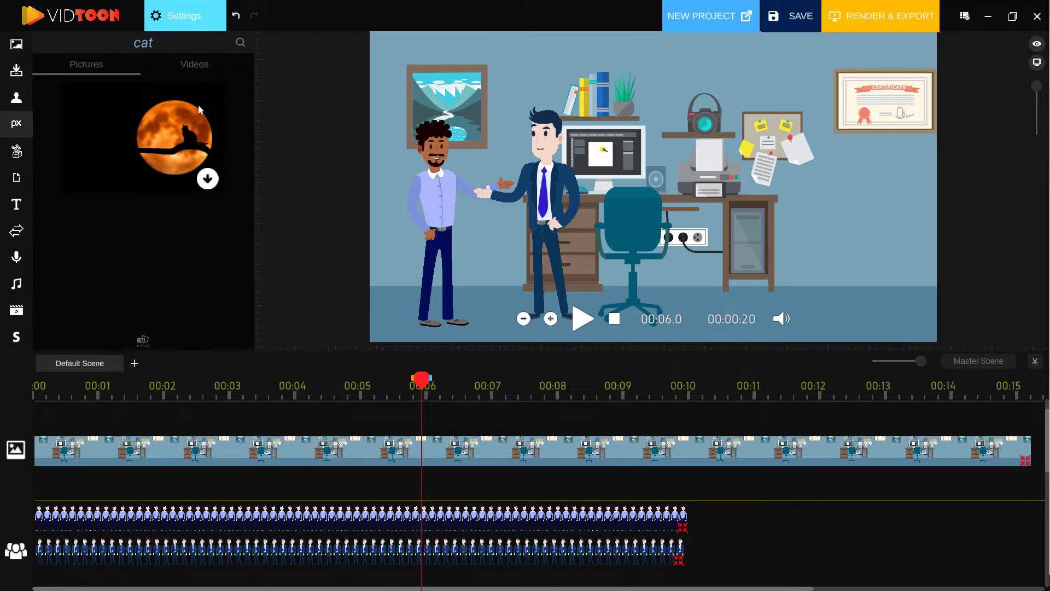
{"action": "scroll", "coordinate": [245, 180], "scroll_direction": "down", "scroll_amount": 6}
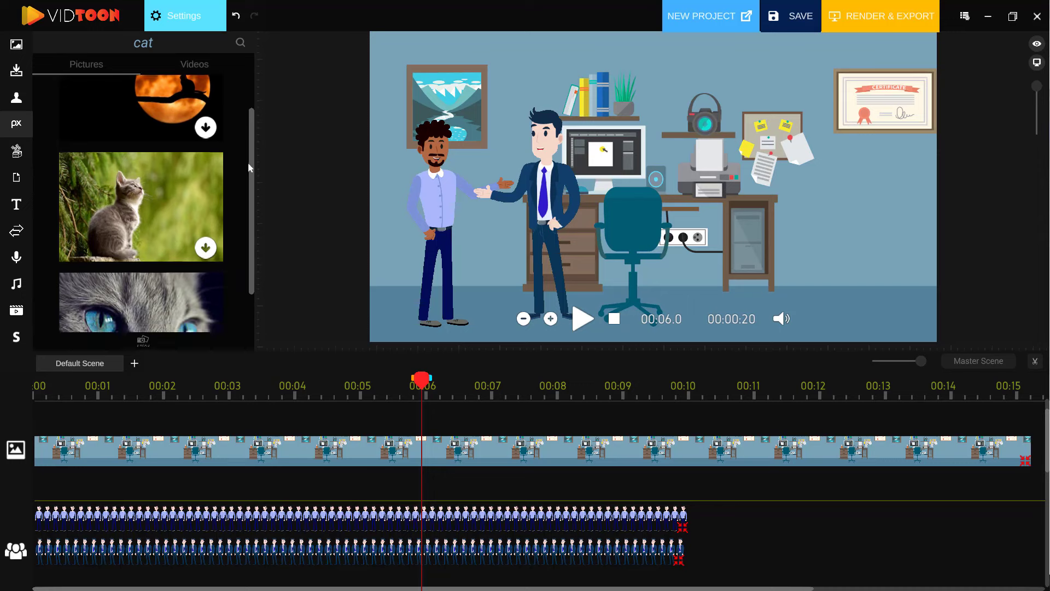
{"action": "scroll", "coordinate": [241, 241], "scroll_direction": "down", "scroll_amount": 3}
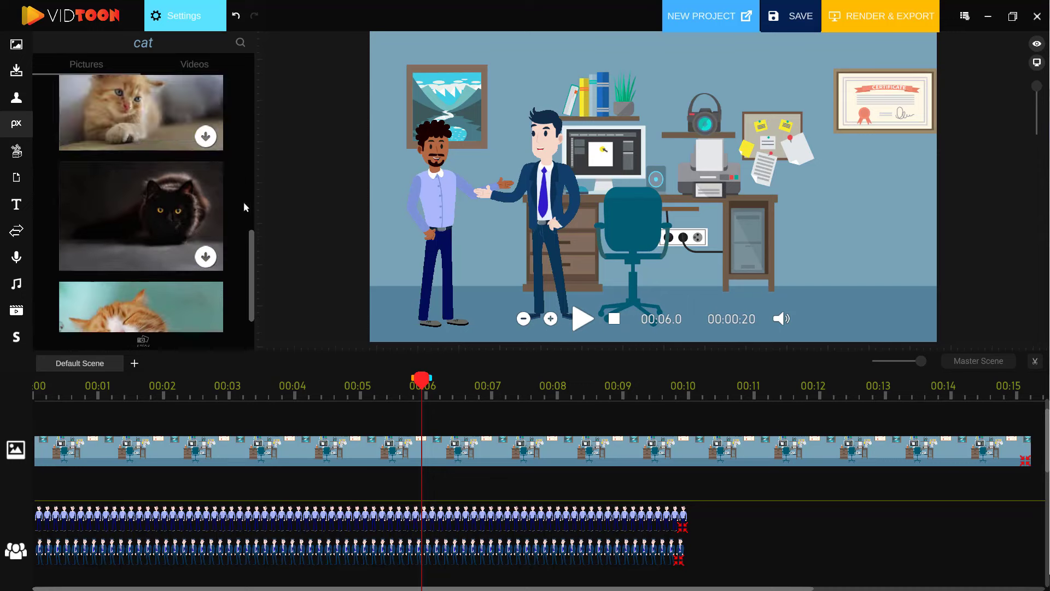
{"action": "left_click_drag", "start_coordinate": [251, 235], "coordinate": [245, 80]}
{"action": "left_click", "coordinate": [186, 68]}
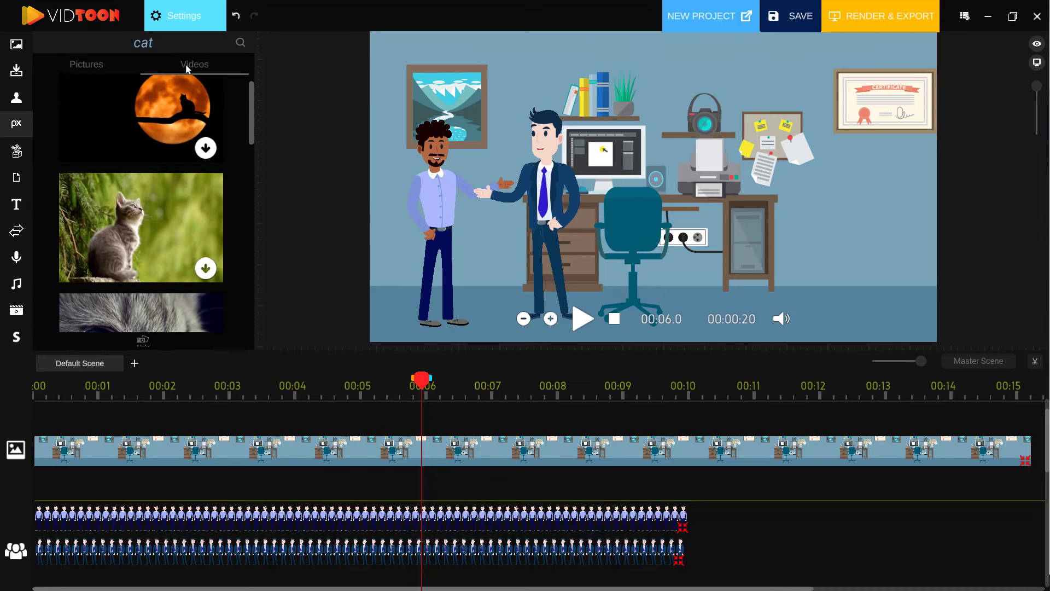
{"action": "key", "text": "Return"}
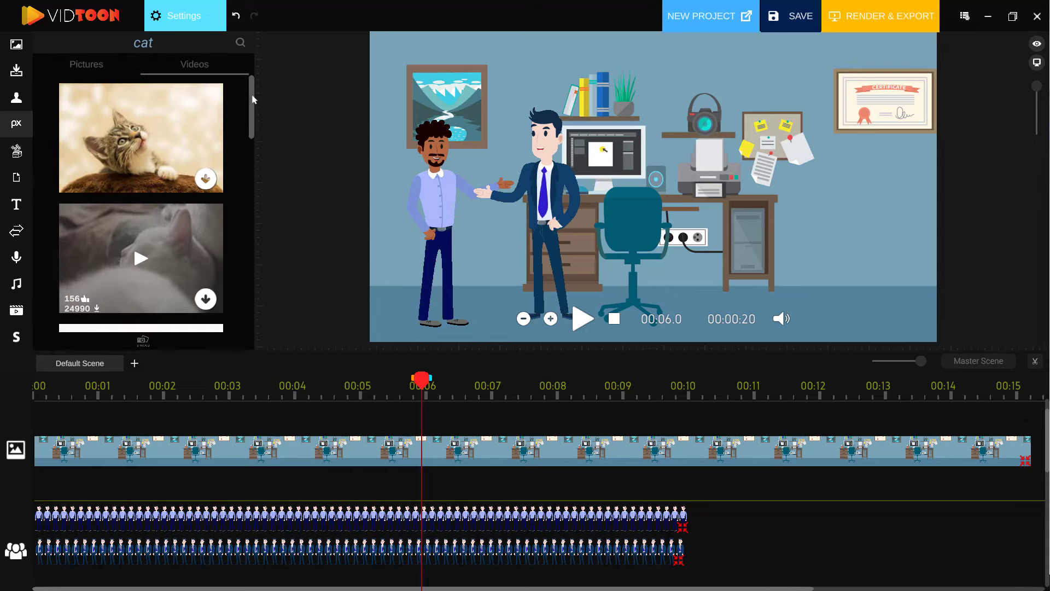
Step: Download the grey sleeping cat video in Very Low Quality
{"action": "mouse_move", "coordinate": [253, 92]}
{"action": "left_mouse_down"}
{"action": "mouse_move", "coordinate": [250, 289]}
{"action": "mouse_move", "coordinate": [251, 51]}
{"action": "mouse_move", "coordinate": [254, 141]}
{"action": "mouse_move", "coordinate": [253, 106]}
{"action": "left_mouse_up"}
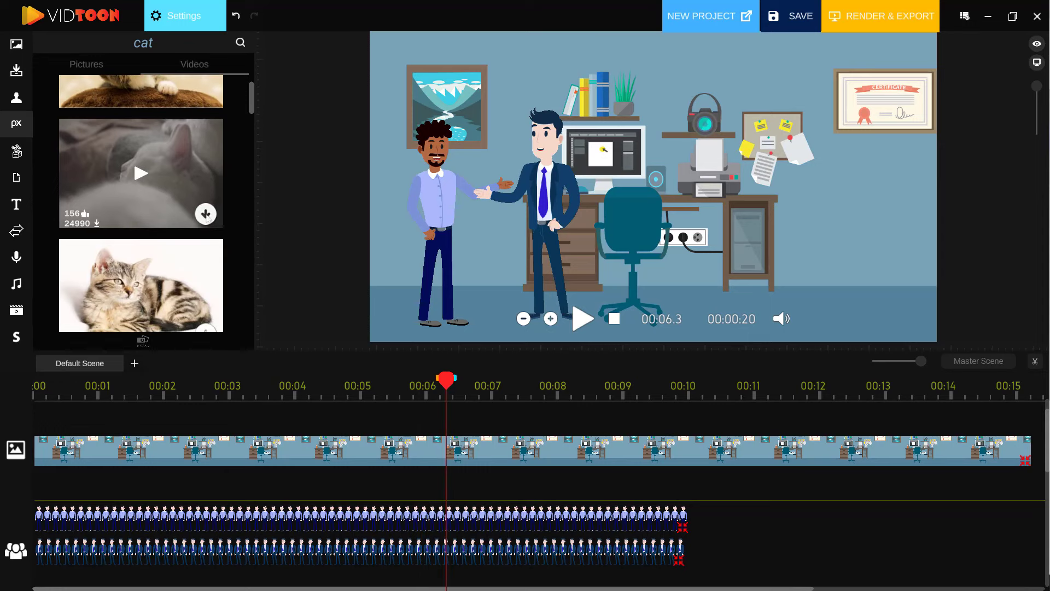
{"action": "left_click", "coordinate": [205, 215]}
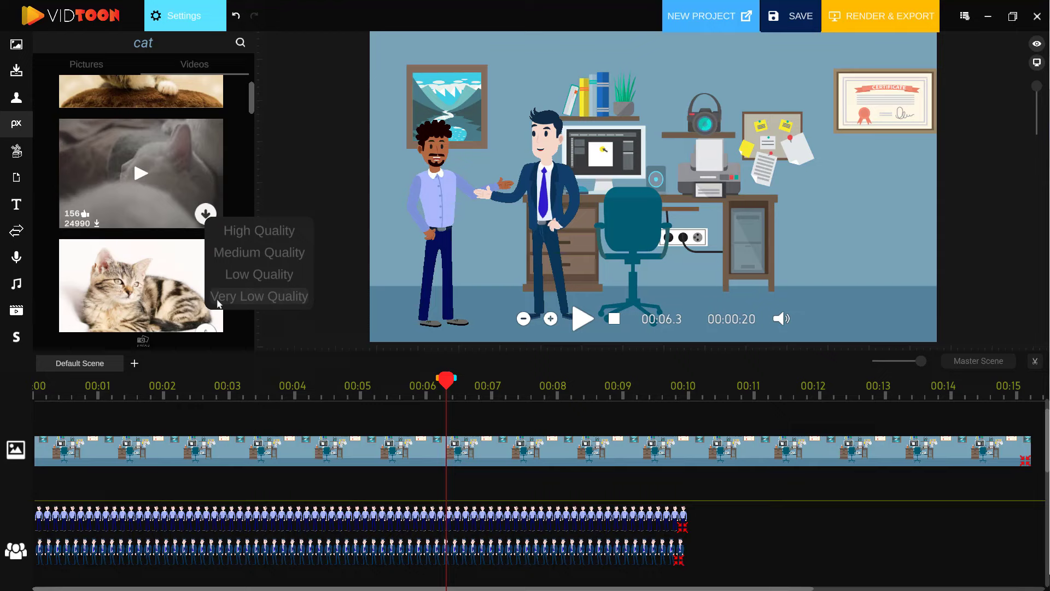
{"action": "left_click", "coordinate": [271, 276]}
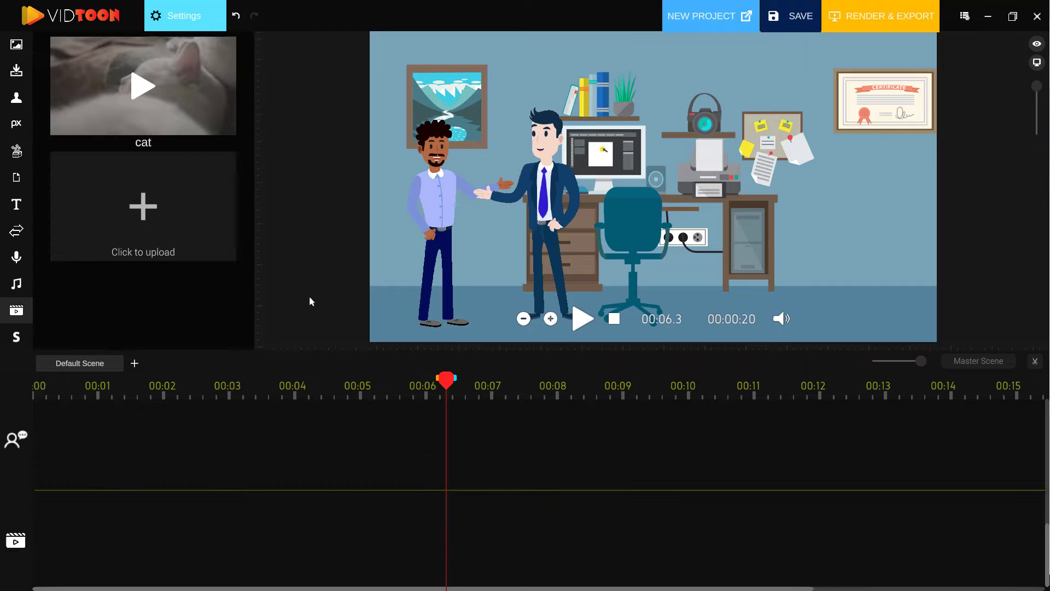
Step: Drop the cat video onto the office scene and preview it
{"action": "left_click_drag", "start_coordinate": [144, 90], "coordinate": [624, 196]}
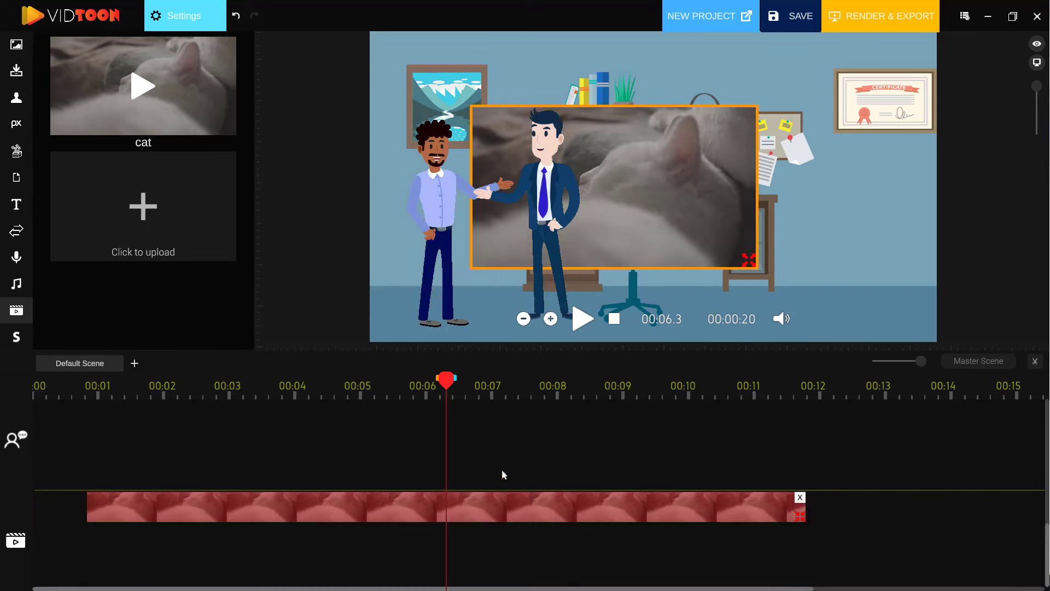
{"action": "left_click_drag", "start_coordinate": [446, 381], "coordinate": [111, 413]}
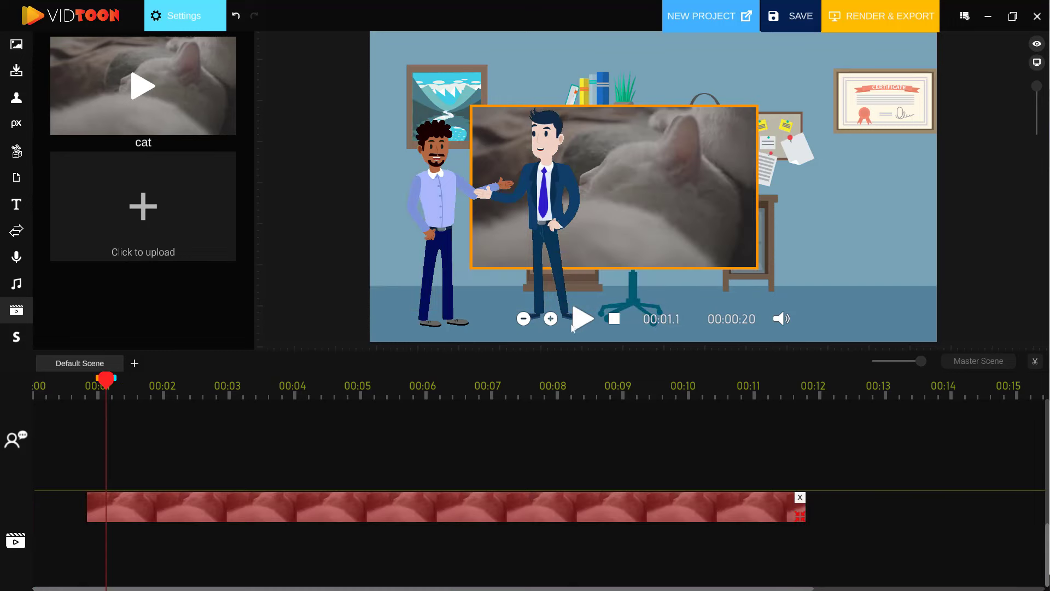
{"action": "left_click", "coordinate": [580, 320]}
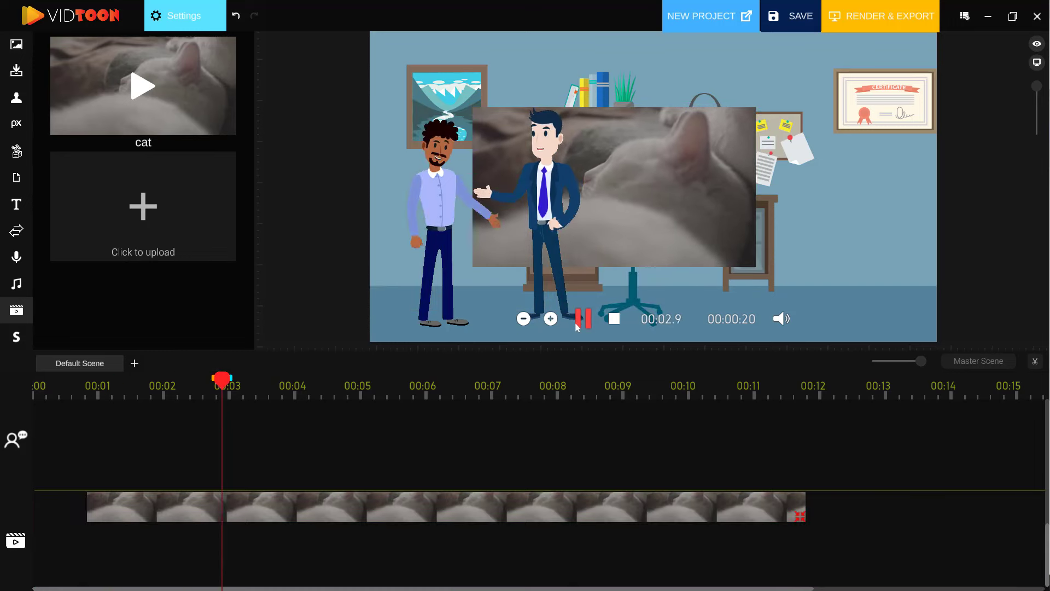
{"action": "left_click", "coordinate": [577, 326]}
Step: Shrink the cat video to fit inside the certificate frame on the upper-right wall
{"action": "left_click", "coordinate": [557, 277]}
{"action": "left_click_drag", "start_coordinate": [809, 273], "coordinate": [719, 222]}
{"action": "left_click_drag", "start_coordinate": [764, 192], "coordinate": [784, 129]}
{"action": "left_click_drag", "start_coordinate": [874, 182], "coordinate": [848, 106]}
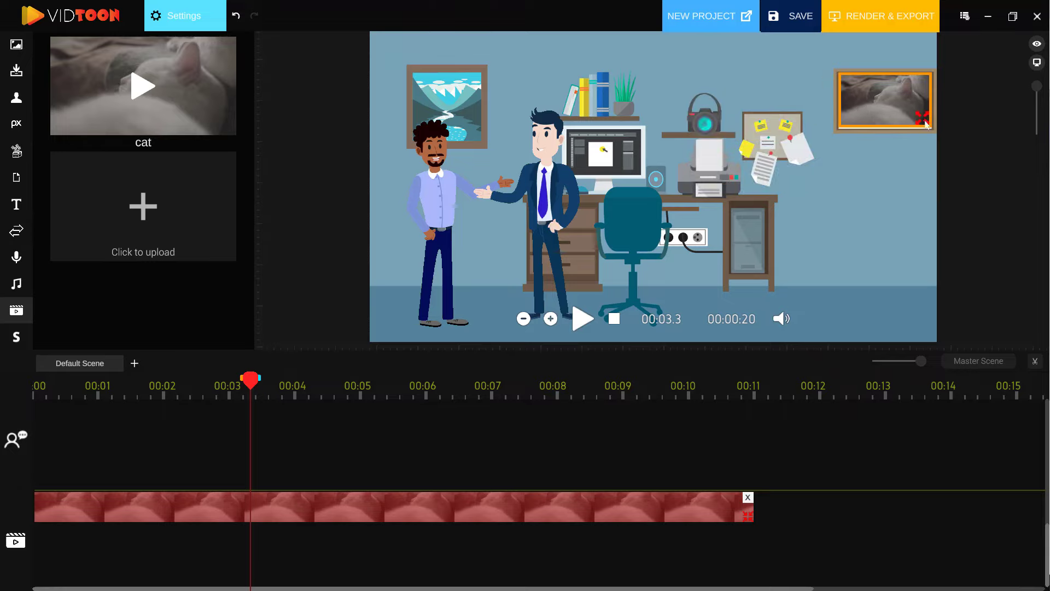
{"action": "left_click_drag", "start_coordinate": [925, 123], "coordinate": [928, 127]}
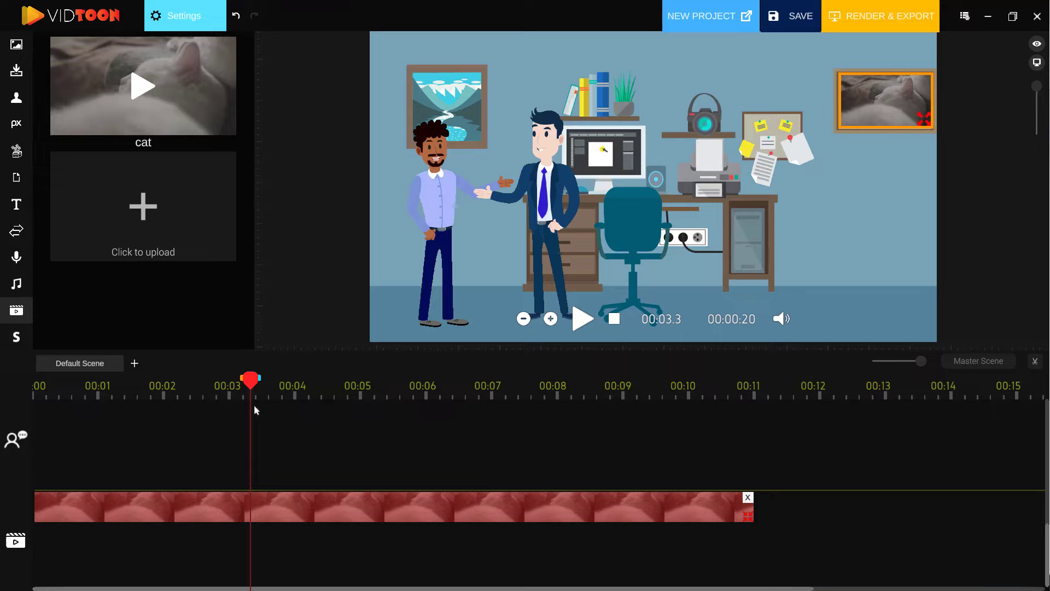
{"action": "left_click", "coordinate": [571, 327]}
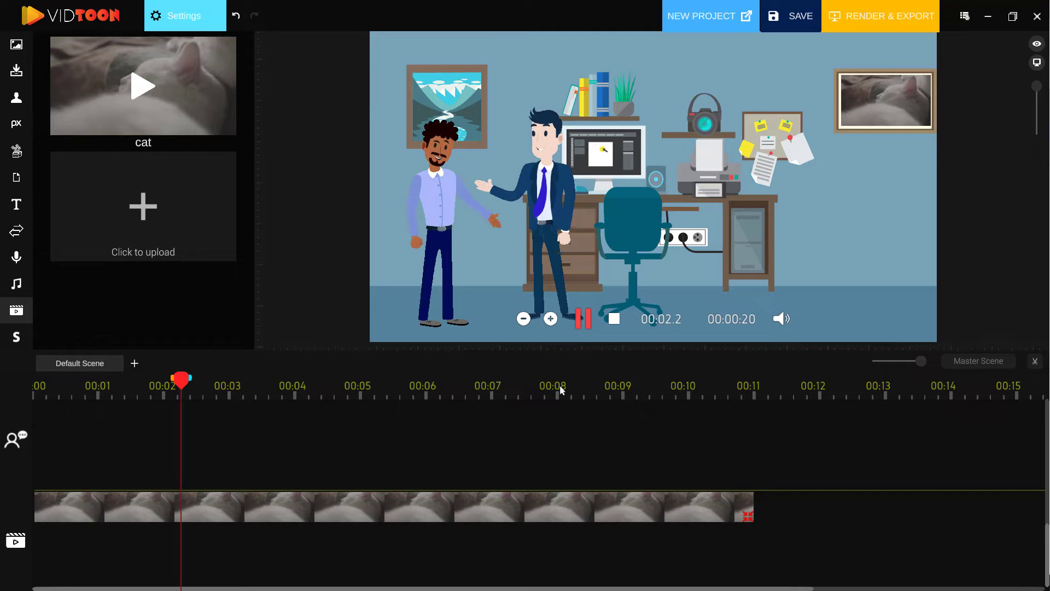
{"action": "left_click", "coordinate": [582, 322]}
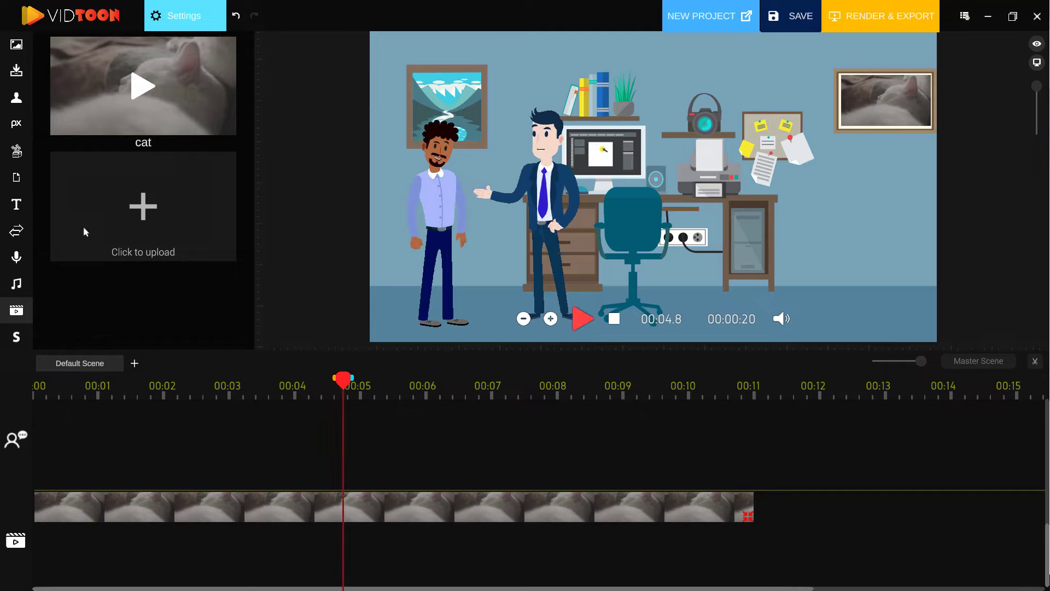
{"action": "left_click", "coordinate": [17, 153]}
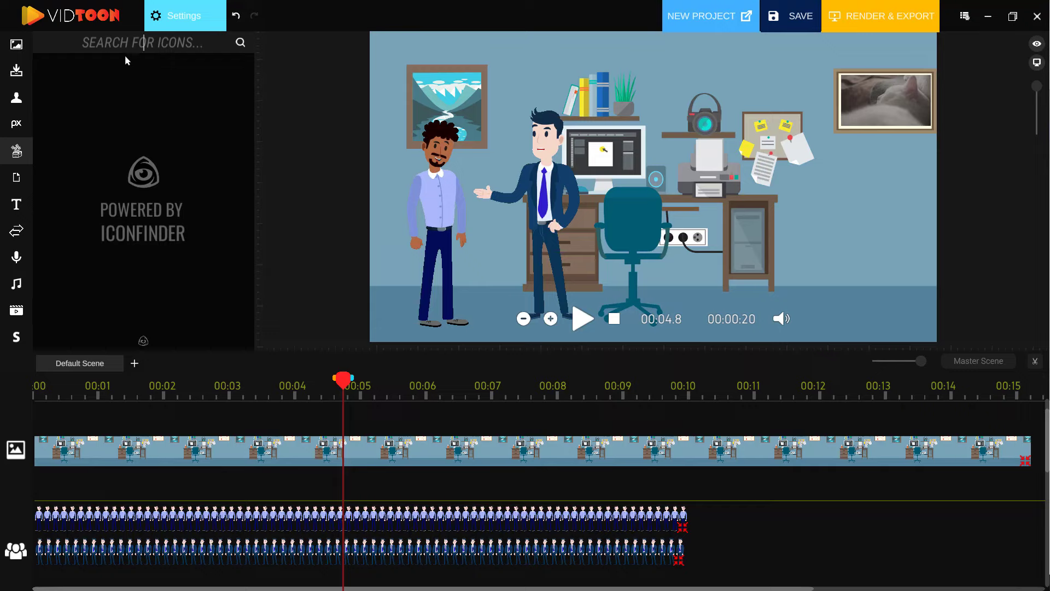
Step: Search the icons for 'gamer' and browse the results for the Twitch wordmark
{"action": "type", "text": "gamer"}
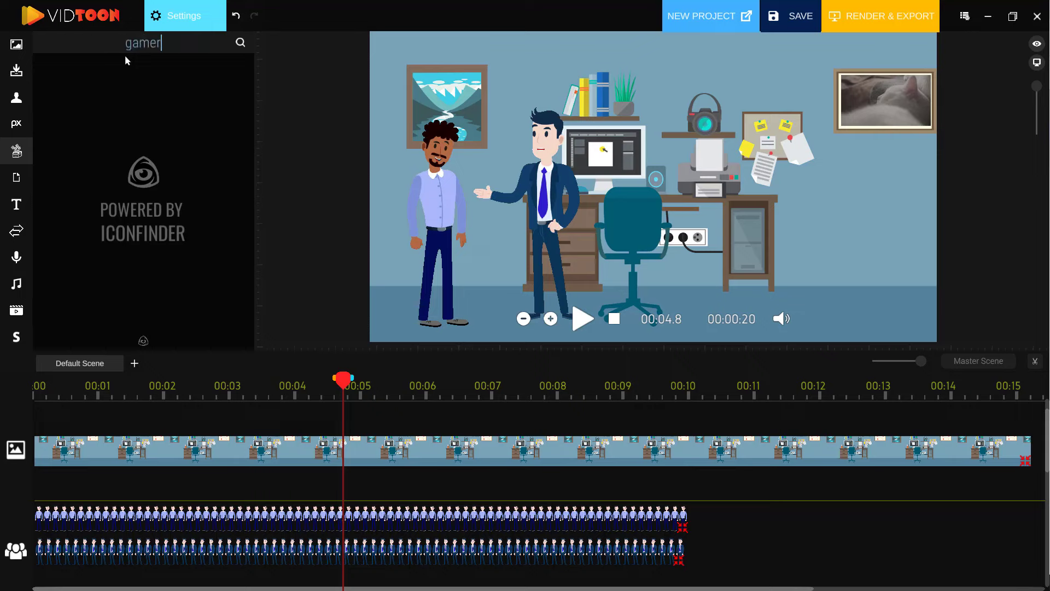
{"action": "key", "text": "Return"}
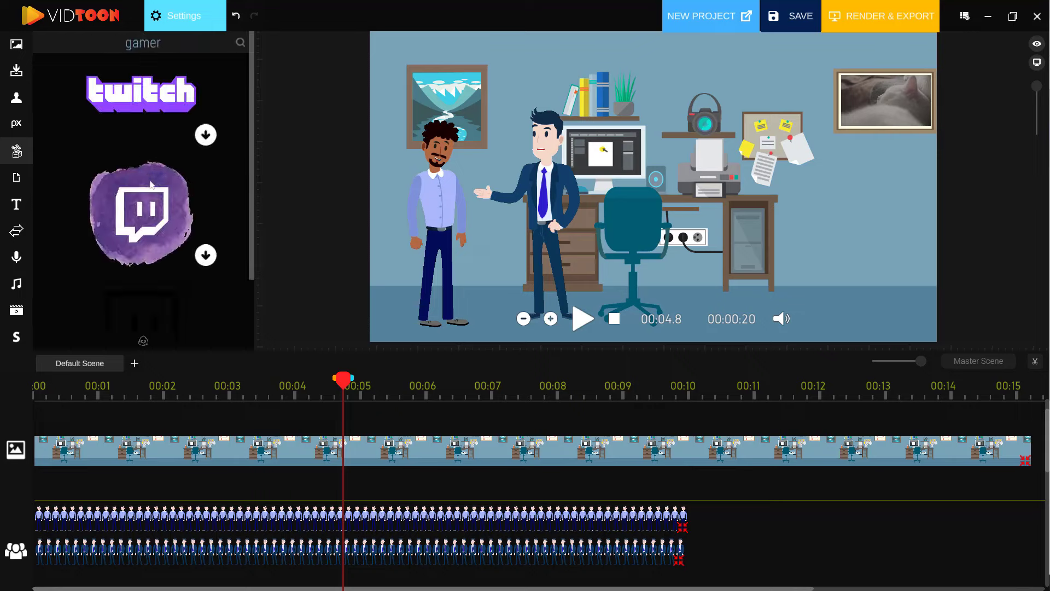
{"action": "left_click_drag", "start_coordinate": [252, 134], "coordinate": [252, 292]}
{"action": "scroll", "coordinate": [241, 182], "scroll_direction": "down", "scroll_amount": 5}
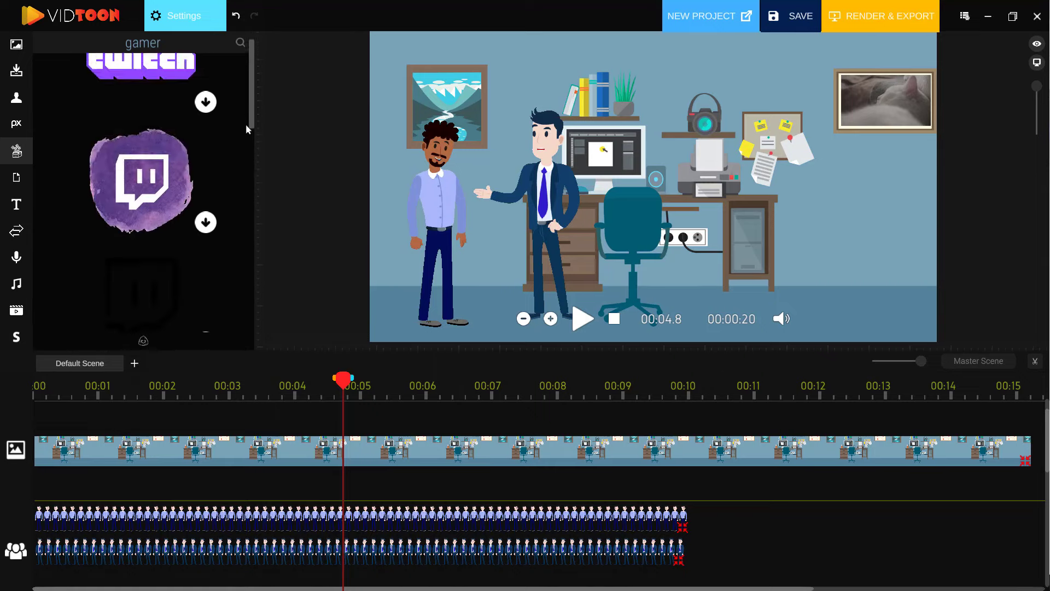
{"action": "scroll", "coordinate": [240, 254], "scroll_direction": "up", "scroll_amount": 4}
{"action": "scroll", "coordinate": [224, 76], "scroll_direction": "up", "scroll_amount": 5}
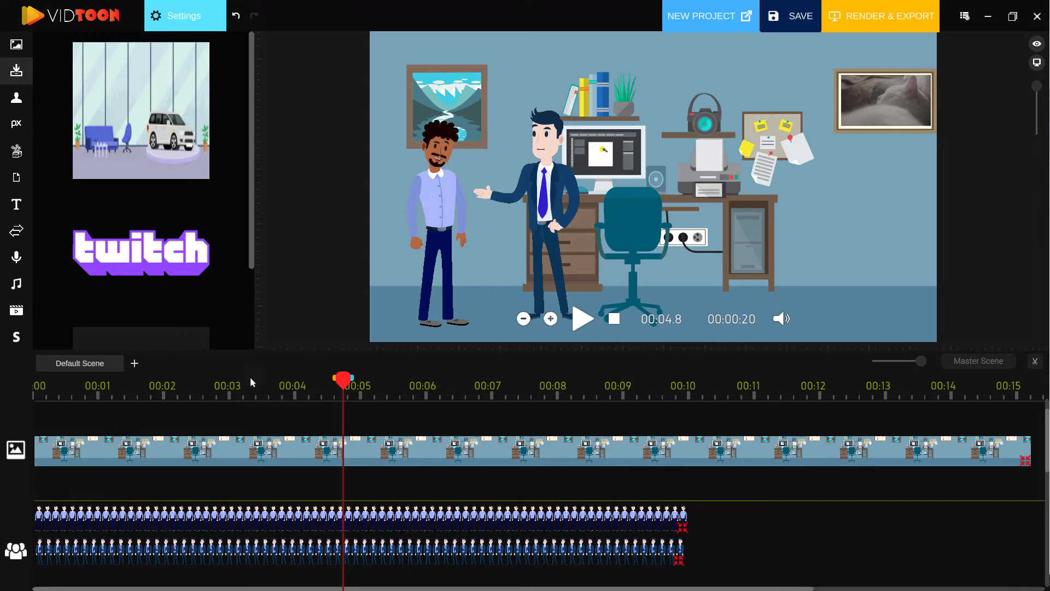
Step: Add the Twitch wordmark, shrink it and place it right of the desk
{"action": "left_click_drag", "start_coordinate": [117, 257], "coordinate": [654, 109]}
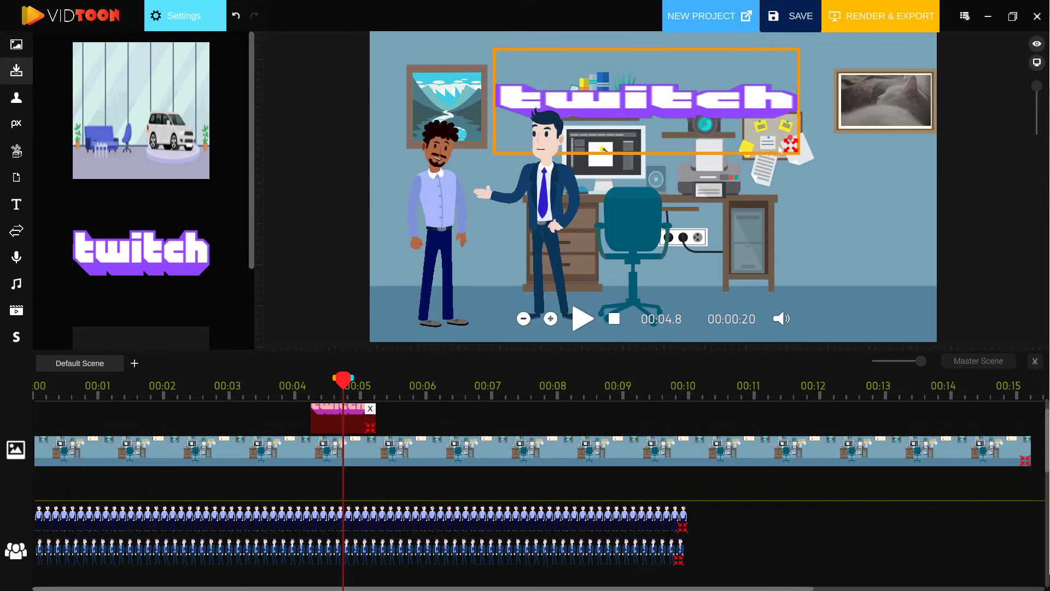
{"action": "left_click_drag", "start_coordinate": [780, 149], "coordinate": [602, 119]}
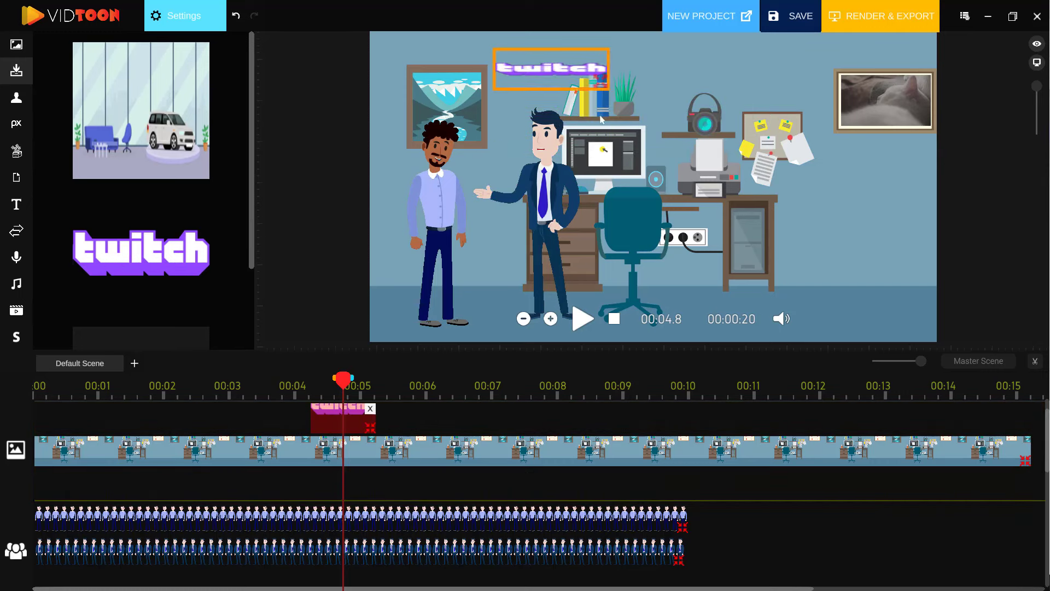
{"action": "left_click_drag", "start_coordinate": [563, 79], "coordinate": [877, 272]}
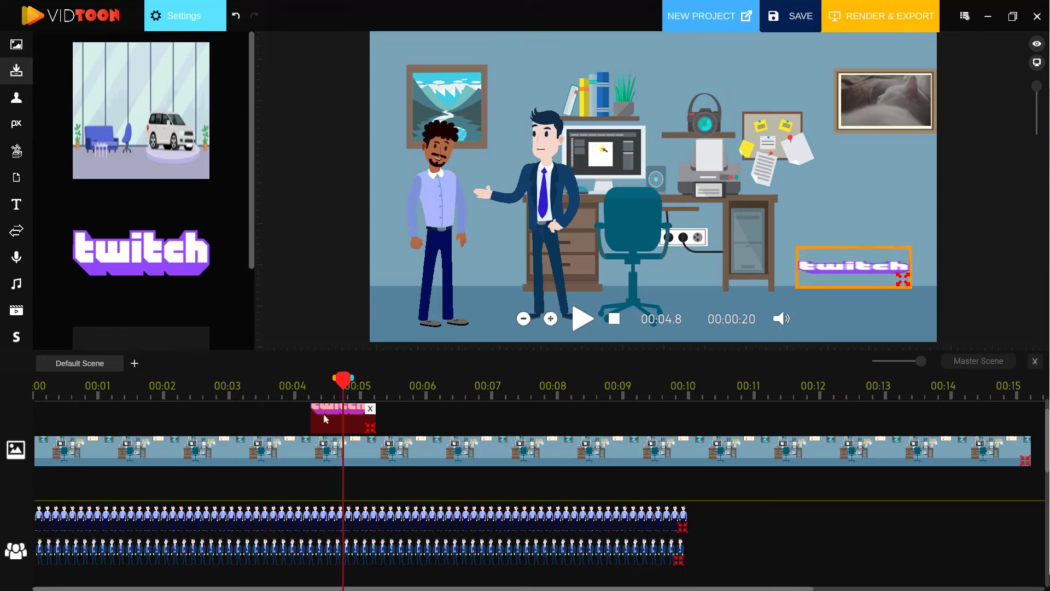
Step: Move the Twitch clip to start at 00:00 and preview the scene
{"action": "left_click_drag", "start_coordinate": [324, 418], "coordinate": [1031, 437]}
{"action": "left_click_drag", "start_coordinate": [342, 383], "coordinate": [36, 383]}
{"action": "left_click", "coordinate": [580, 320]}
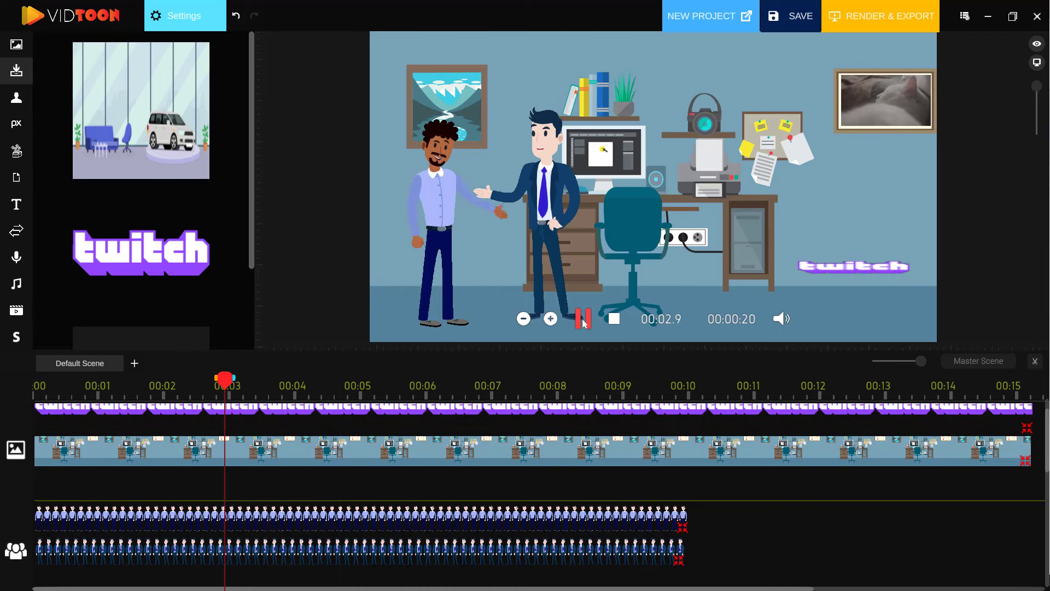
{"action": "left_click", "coordinate": [582, 323]}
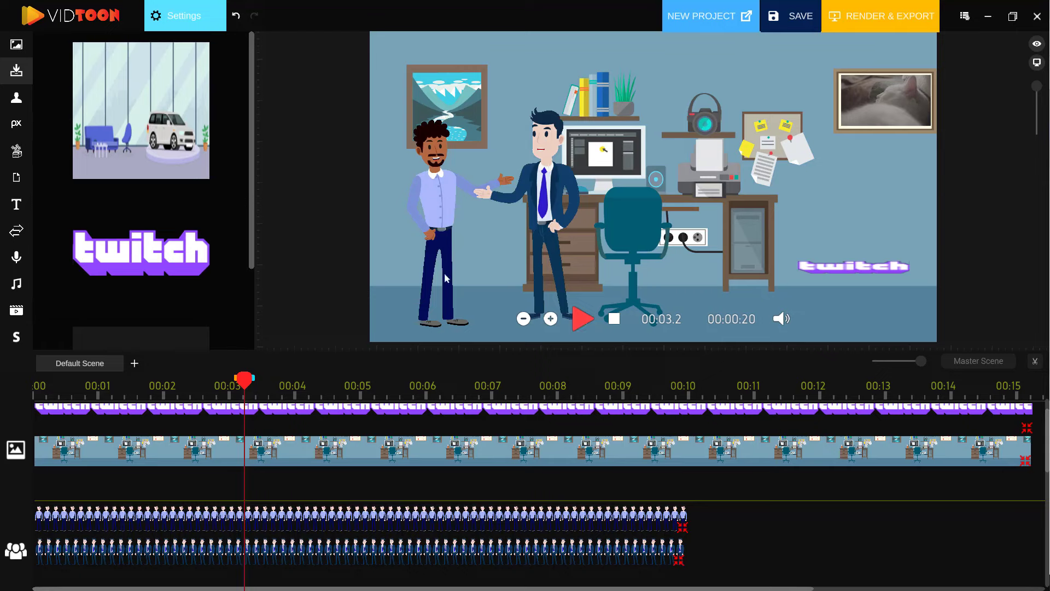
{"action": "left_click", "coordinate": [14, 181]}
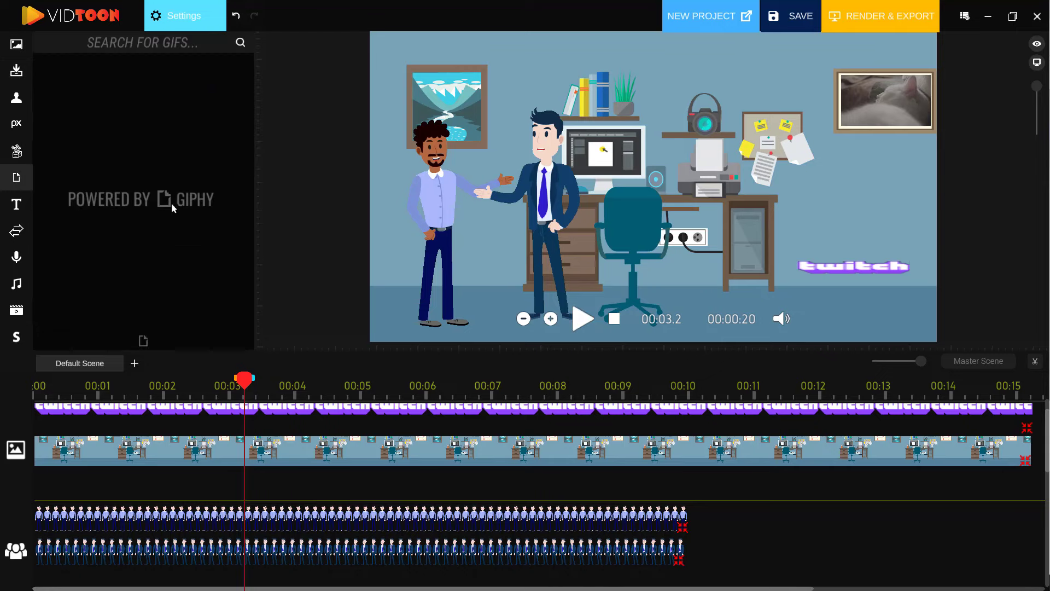
Step: Search GIPHY for 'cars' GIFs, then switch to the text and title templates
{"action": "left_click", "coordinate": [145, 43]}
{"action": "type", "text": "cars"}
{"action": "key", "text": "Return"}
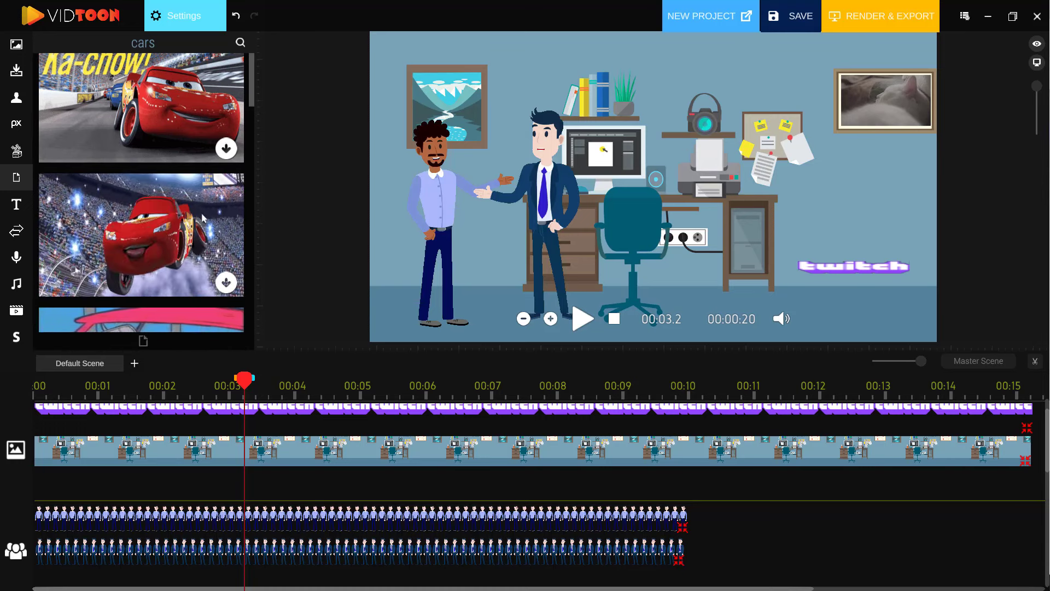
{"action": "left_click", "coordinate": [15, 205]}
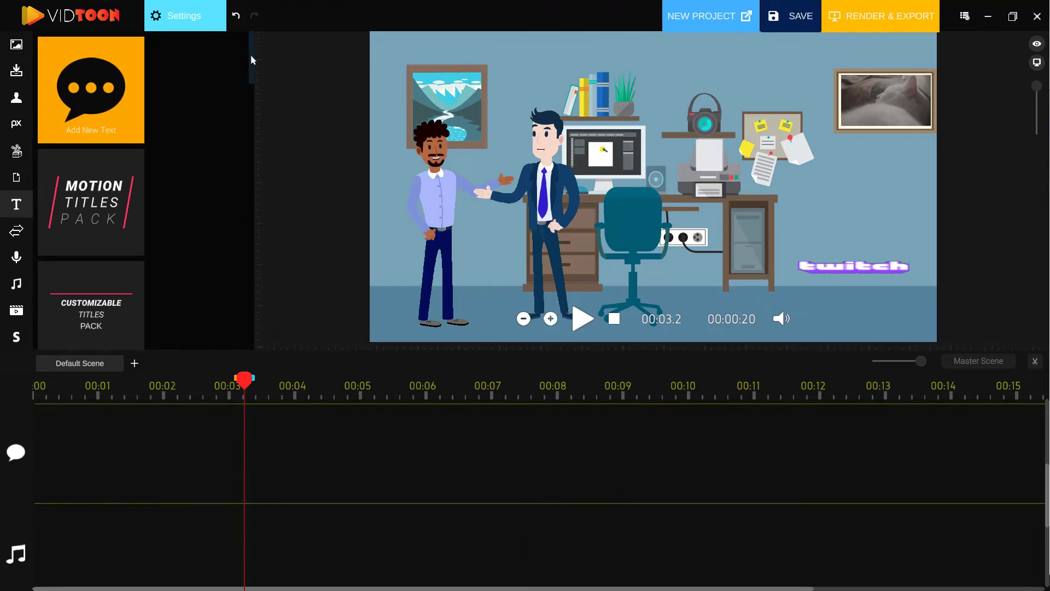
Step: Place the 'YOUR TEXT HERE' title above the monitor and printer, preview it, and select its clip
{"action": "left_click_drag", "start_coordinate": [250, 55], "coordinate": [246, 181]}
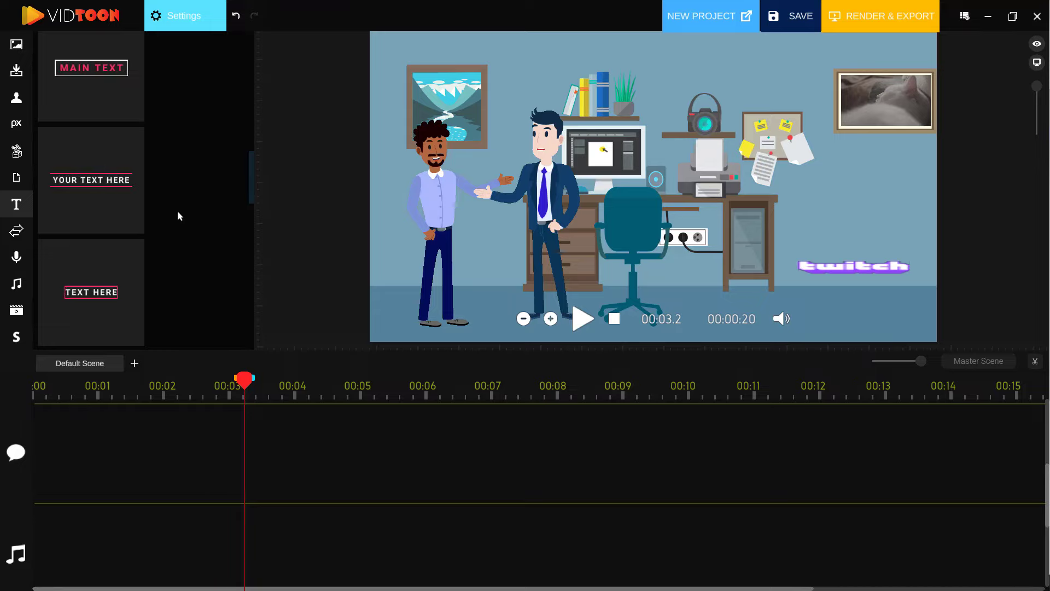
{"action": "left_click_drag", "start_coordinate": [82, 181], "coordinate": [565, 149]}
{"action": "left_click_drag", "start_coordinate": [625, 107], "coordinate": [626, 107]}
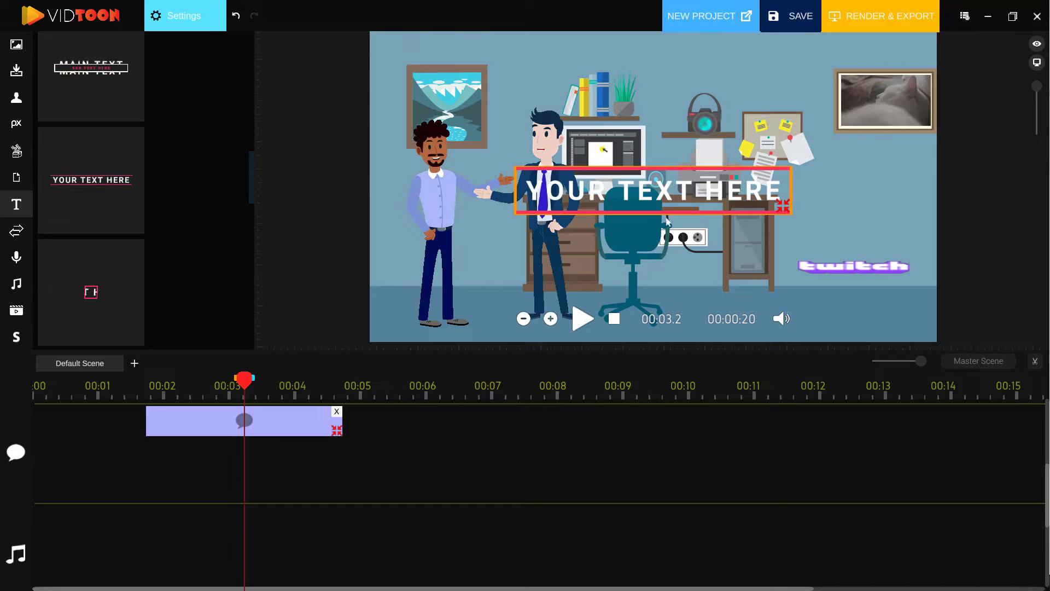
{"action": "left_click_drag", "start_coordinate": [631, 214], "coordinate": [655, 183]}
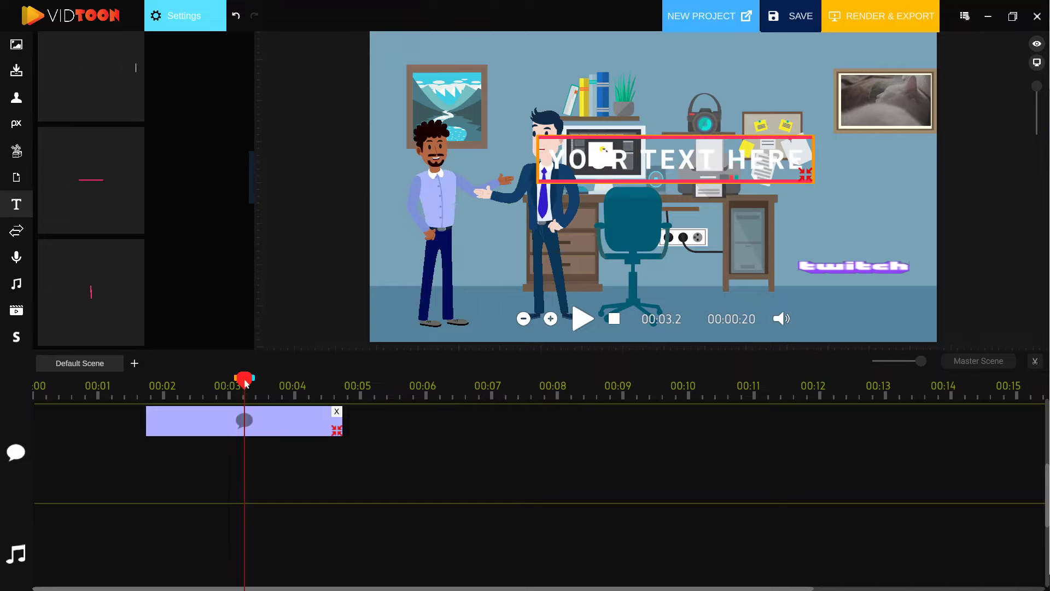
{"action": "left_click_drag", "start_coordinate": [244, 383], "coordinate": [152, 381]}
{"action": "left_click", "coordinate": [582, 319]}
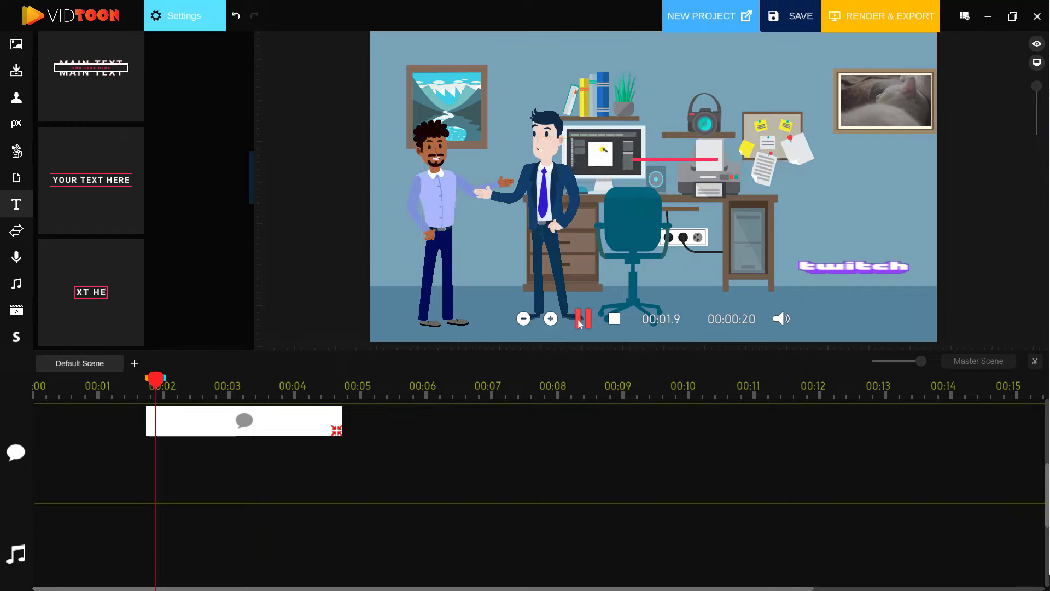
{"action": "left_click", "coordinate": [582, 319]}
{"action": "left_click", "coordinate": [272, 432]}
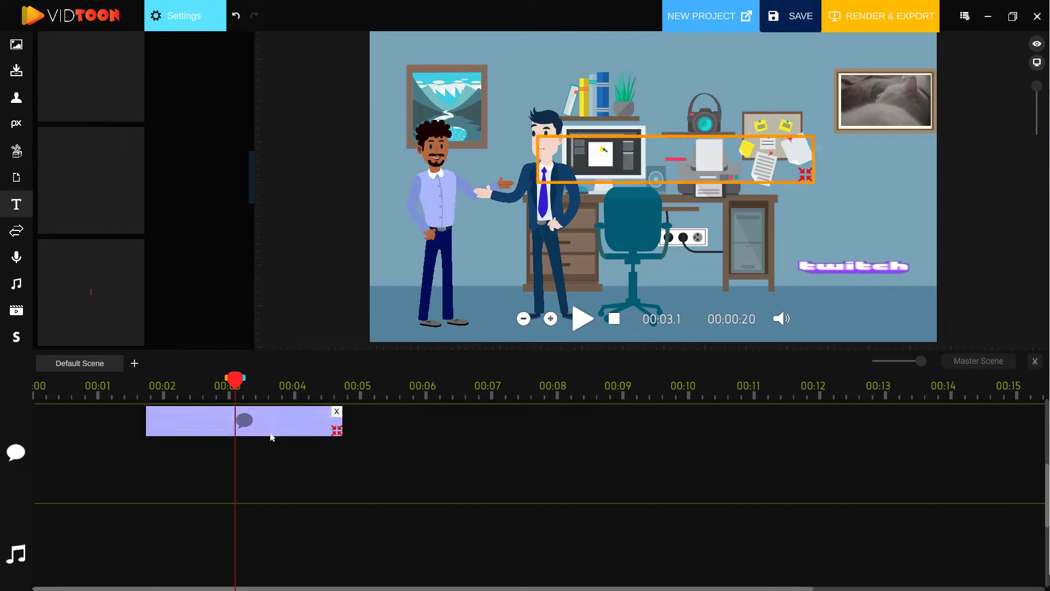
Step: Replace the placeholder title text with the person's full name in bright red
{"action": "left_click", "coordinate": [179, 20]}
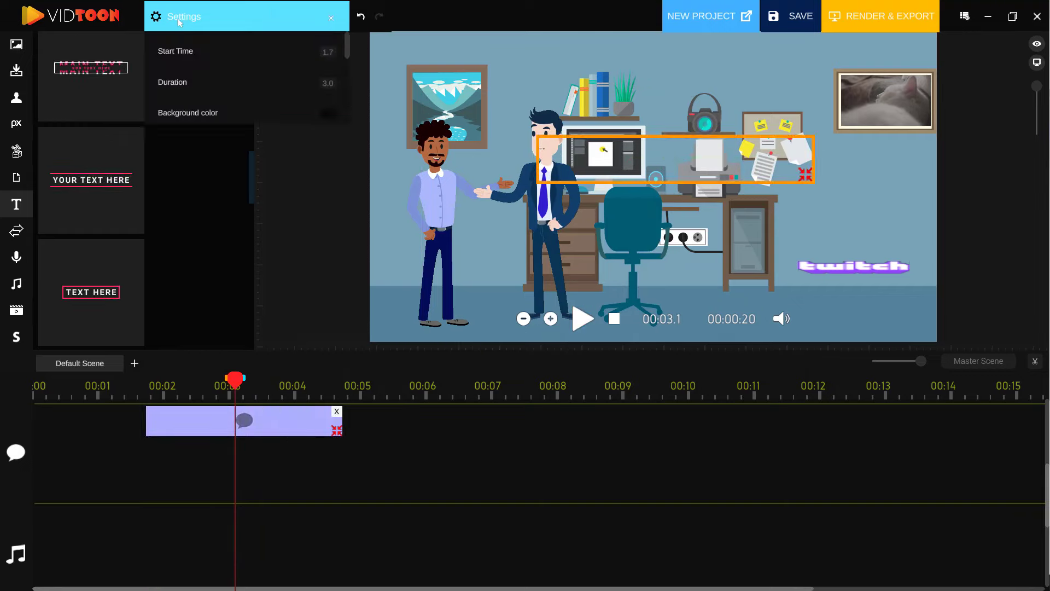
{"action": "left_click", "coordinate": [239, 176]}
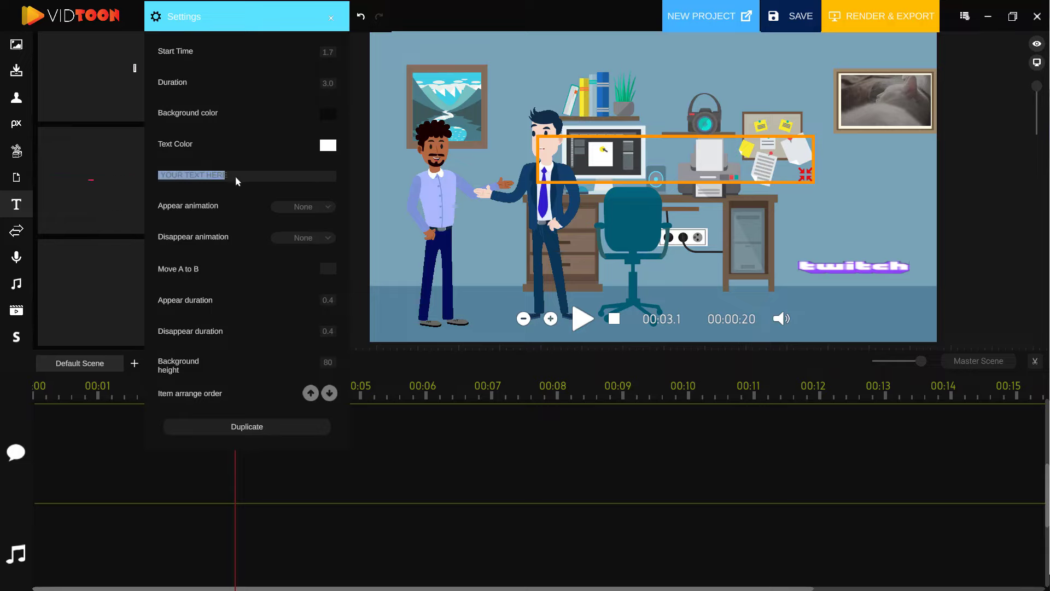
{"action": "type", "text": "NIJA"}
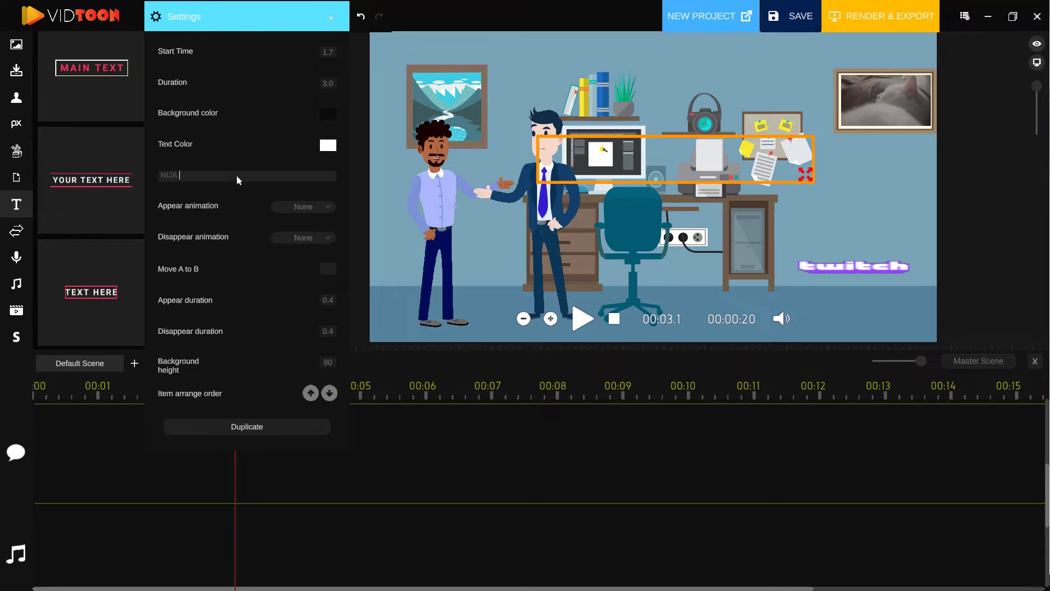
{"action": "type", "text": "T IB.RAHIML"}
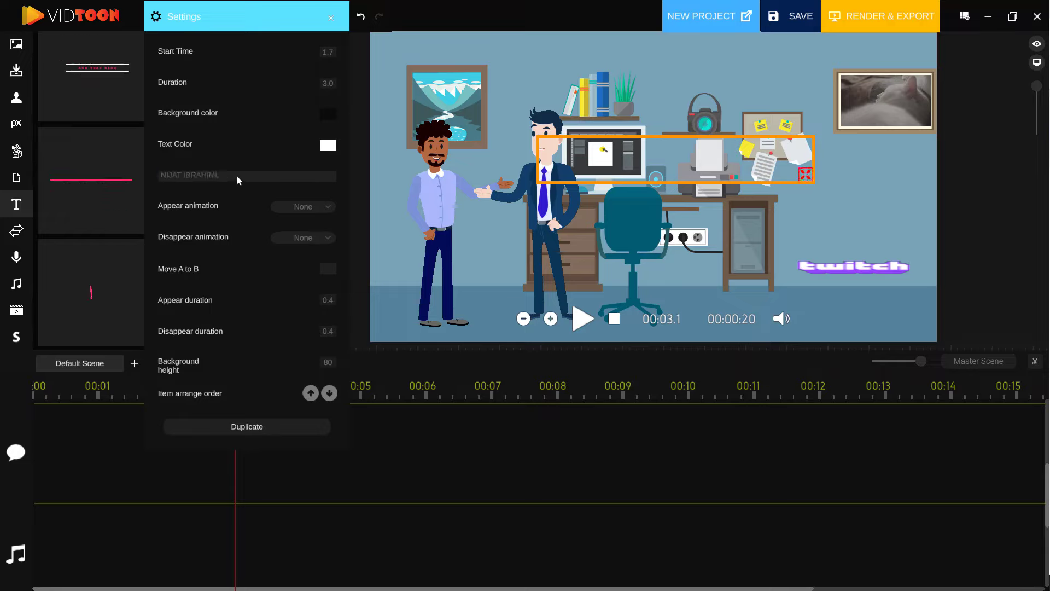
{"action": "left_click", "coordinate": [329, 149]}
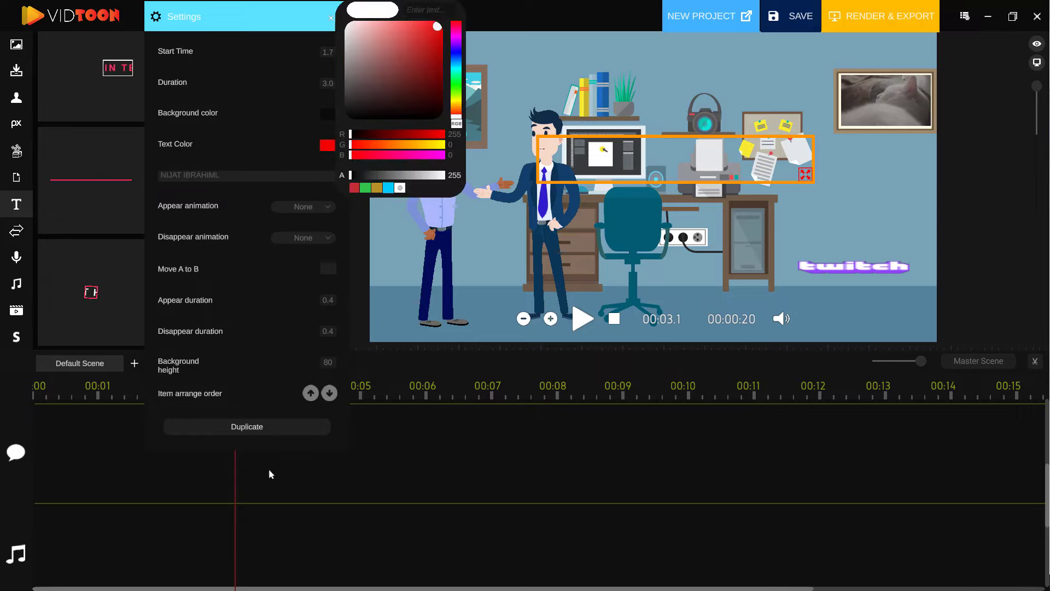
{"action": "left_click", "coordinate": [440, 23]}
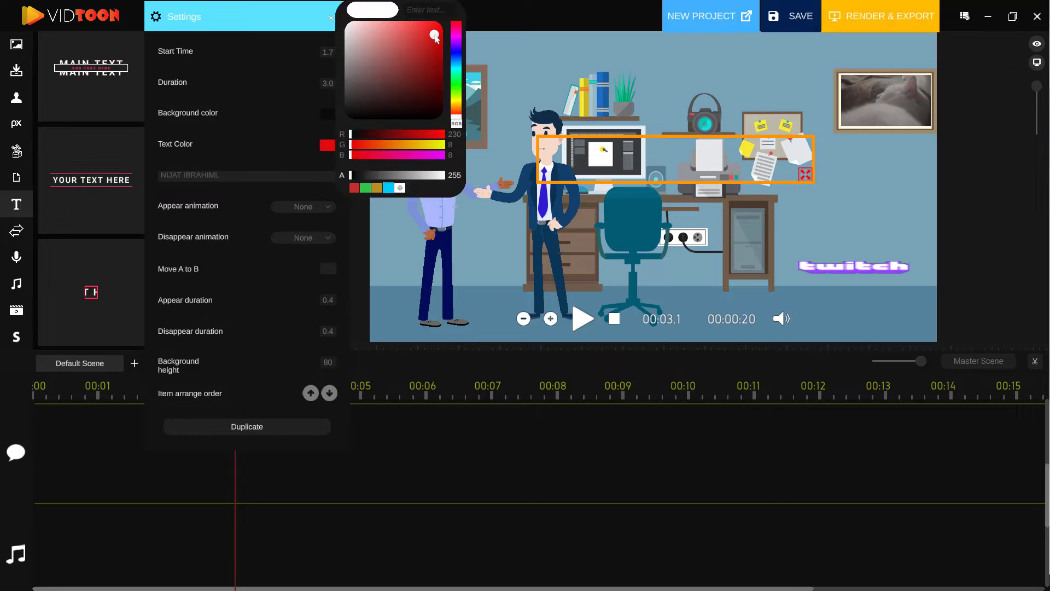
{"action": "left_click", "coordinate": [328, 27]}
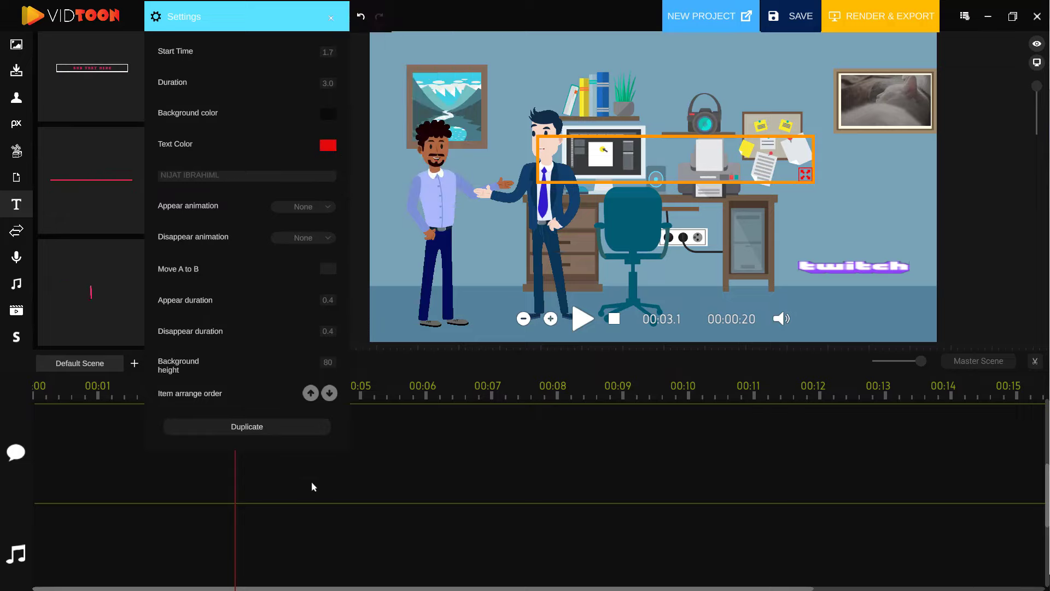
{"action": "left_click", "coordinate": [331, 18]}
Step: Shrink the name title into the scene's bottom-right corner and preview it
{"action": "left_click_drag", "start_coordinate": [245, 398], "coordinate": [264, 397]}
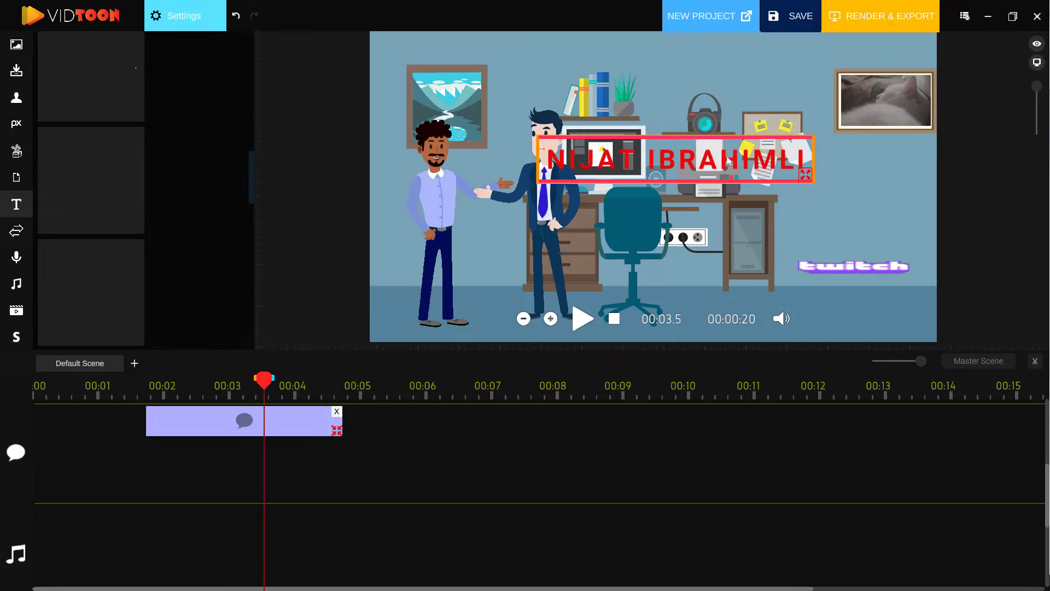
{"action": "left_click_drag", "start_coordinate": [728, 160], "coordinate": [836, 216]}
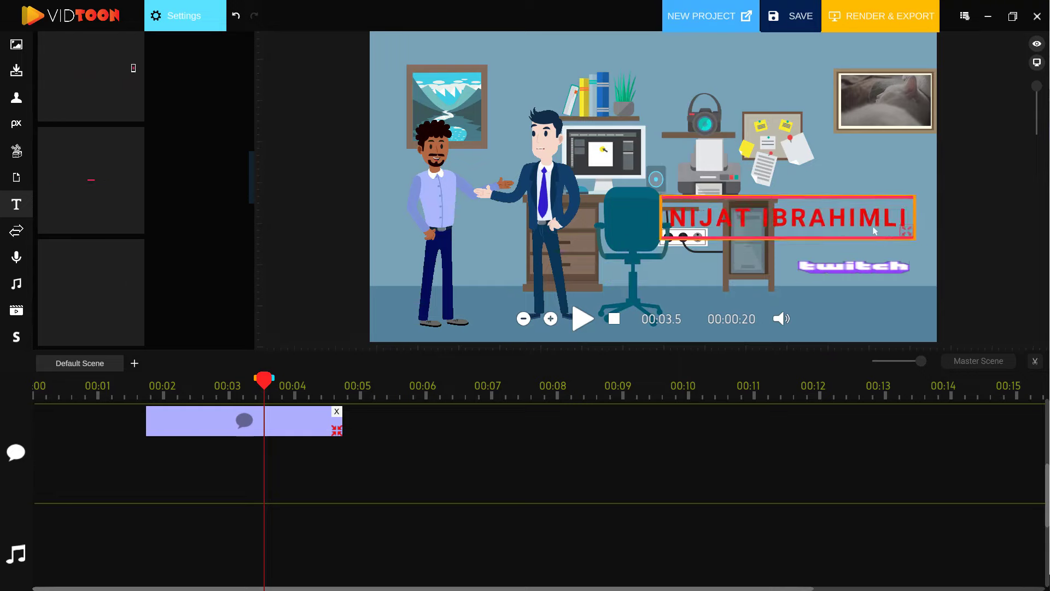
{"action": "left_click_drag", "start_coordinate": [769, 220], "coordinate": [838, 315]}
{"action": "left_click", "coordinate": [147, 387]}
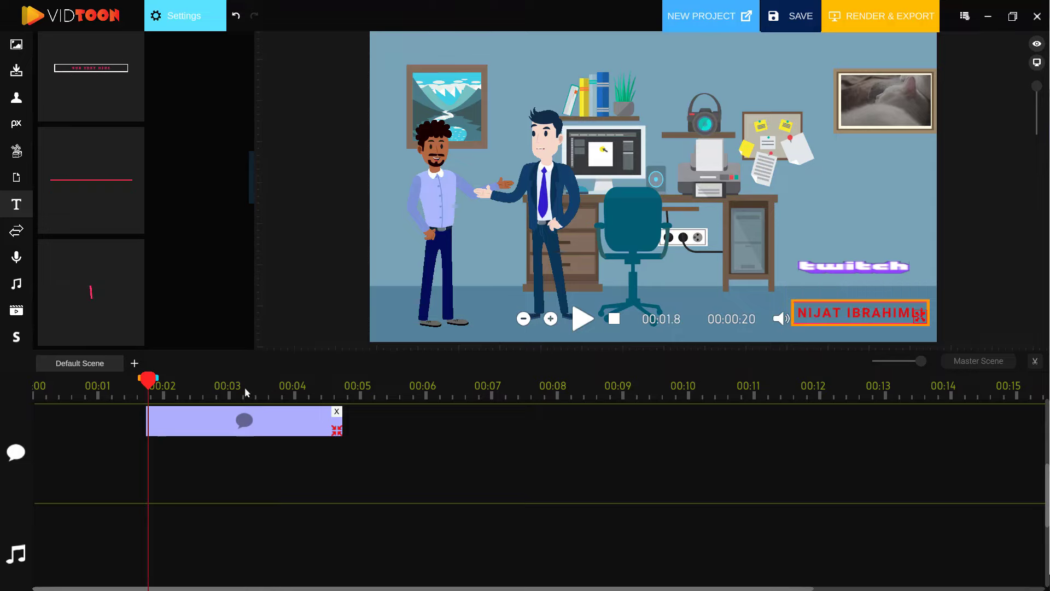
{"action": "key", "text": "space"}
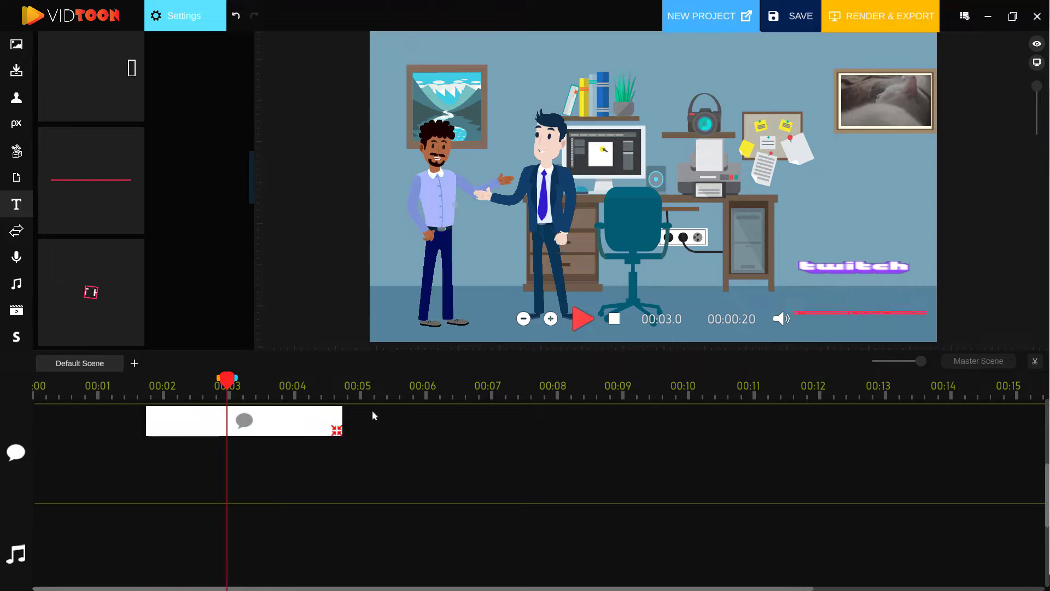
Step: Make the title clip start slightly earlier on the timeline
{"action": "left_click", "coordinate": [181, 15]}
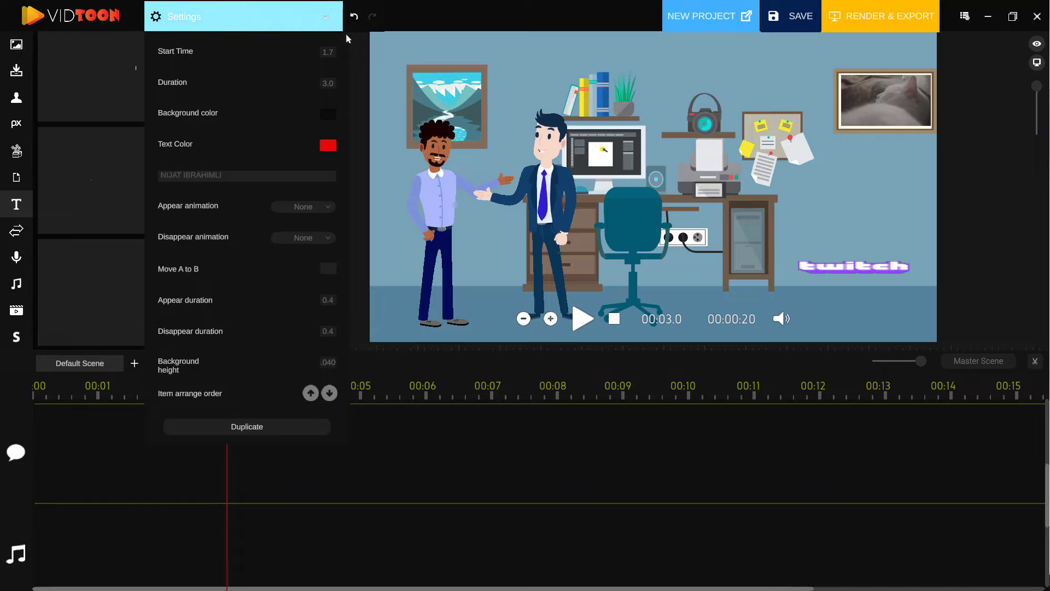
{"action": "left_click", "coordinate": [157, 435]}
{"action": "left_click_drag", "start_coordinate": [157, 436], "coordinate": [148, 437]}
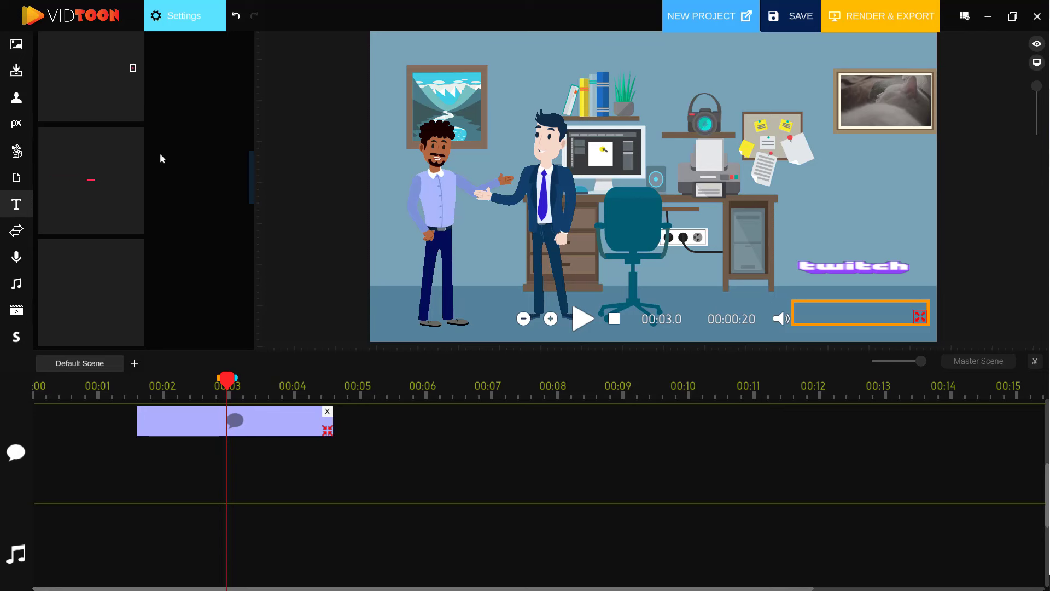
Step: Add a transition from the Transitions library near the 00:02.5 mark
{"action": "left_click", "coordinate": [16, 230]}
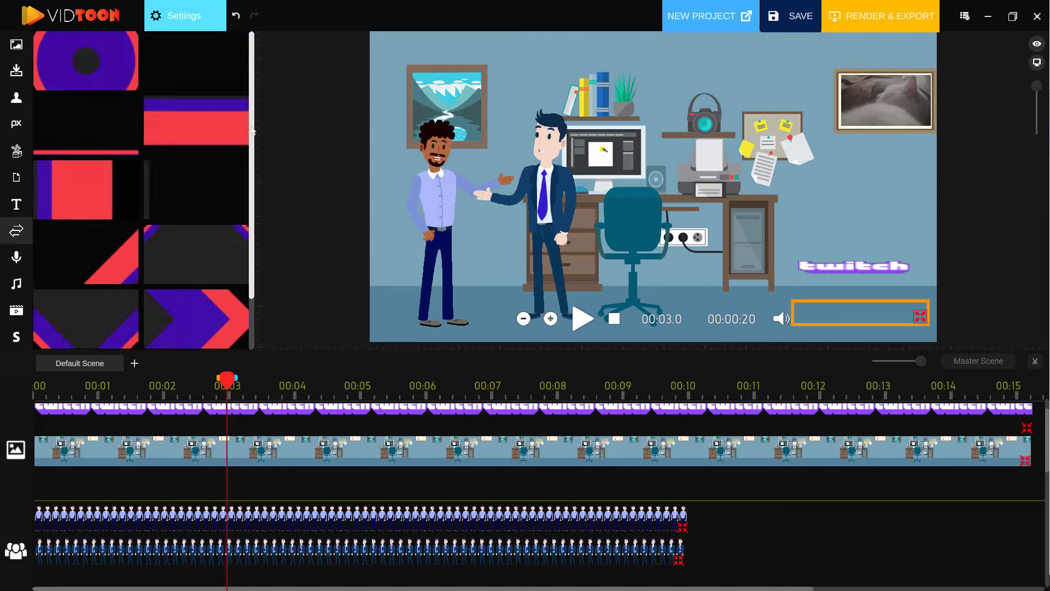
{"action": "scroll", "coordinate": [240, 180], "scroll_direction": "down", "scroll_amount": 2}
{"action": "scroll", "coordinate": [253, 188], "scroll_direction": "up", "scroll_amount": 2}
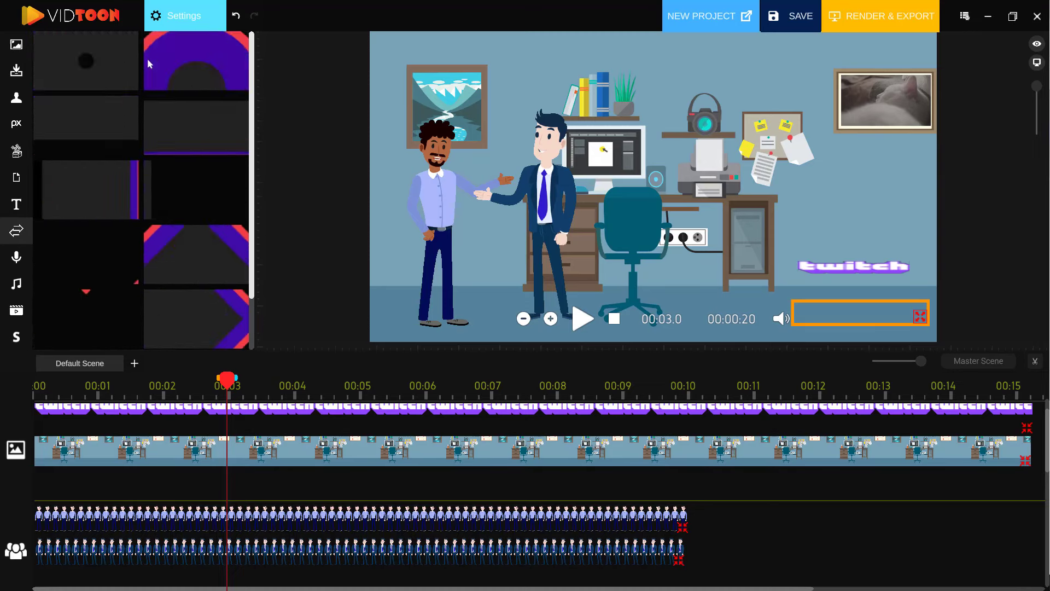
{"action": "left_click_drag", "start_coordinate": [89, 60], "coordinate": [224, 484]}
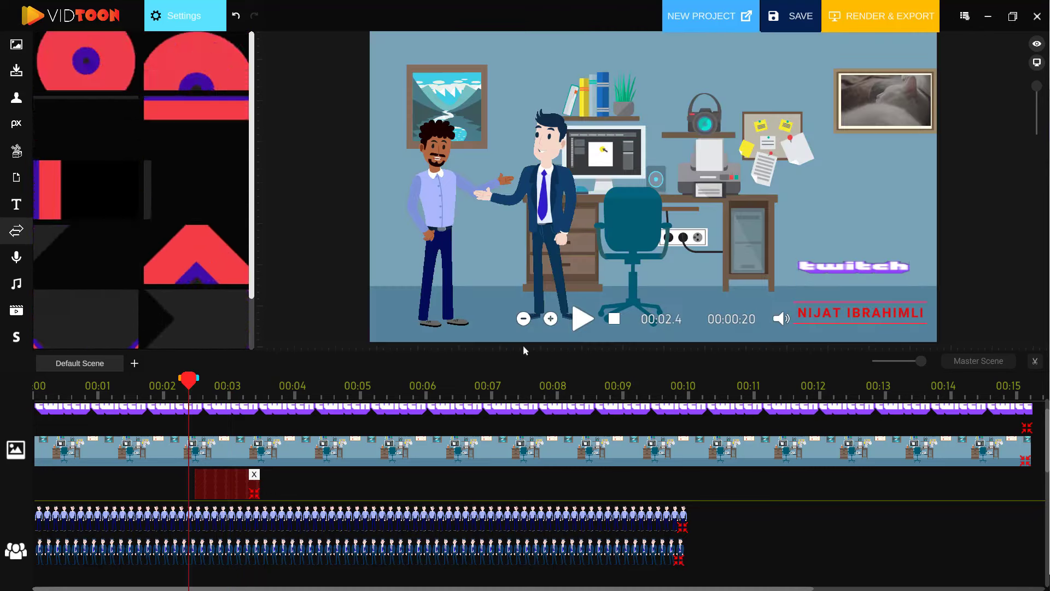
Step: Preview the transition, set the playhead to about 00:04.6 and show the voice-over options
{"action": "left_click", "coordinate": [584, 320]}
{"action": "left_click", "coordinate": [584, 320]}
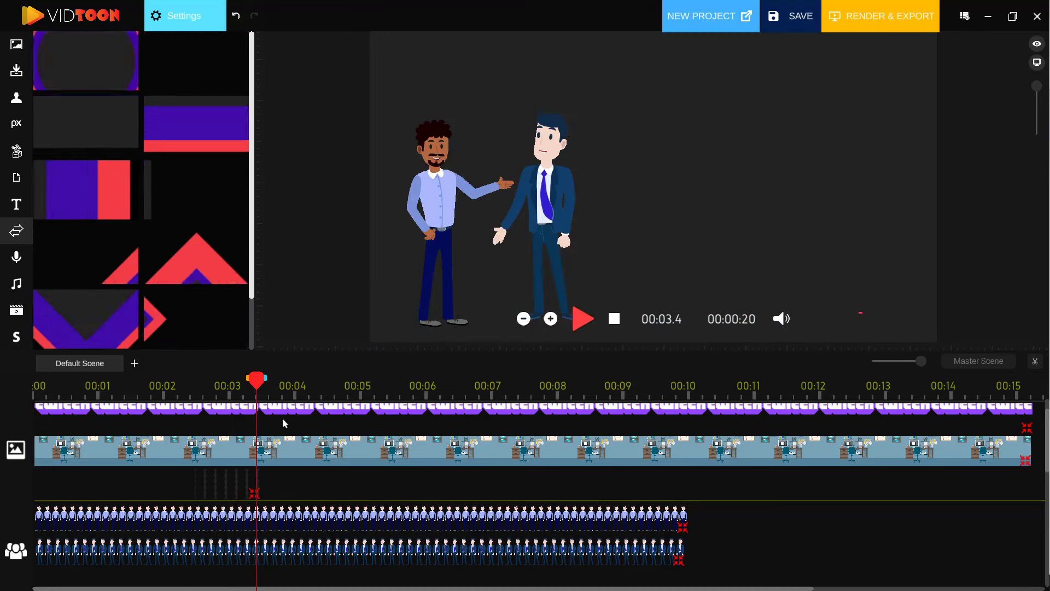
{"action": "left_click", "coordinate": [336, 386]}
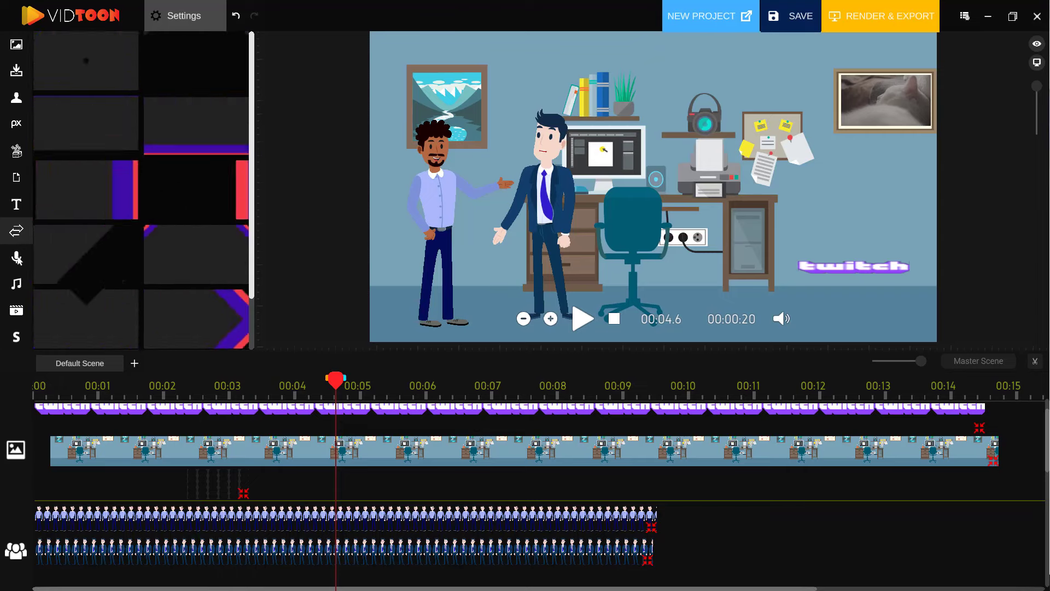
{"action": "left_click", "coordinate": [17, 258]}
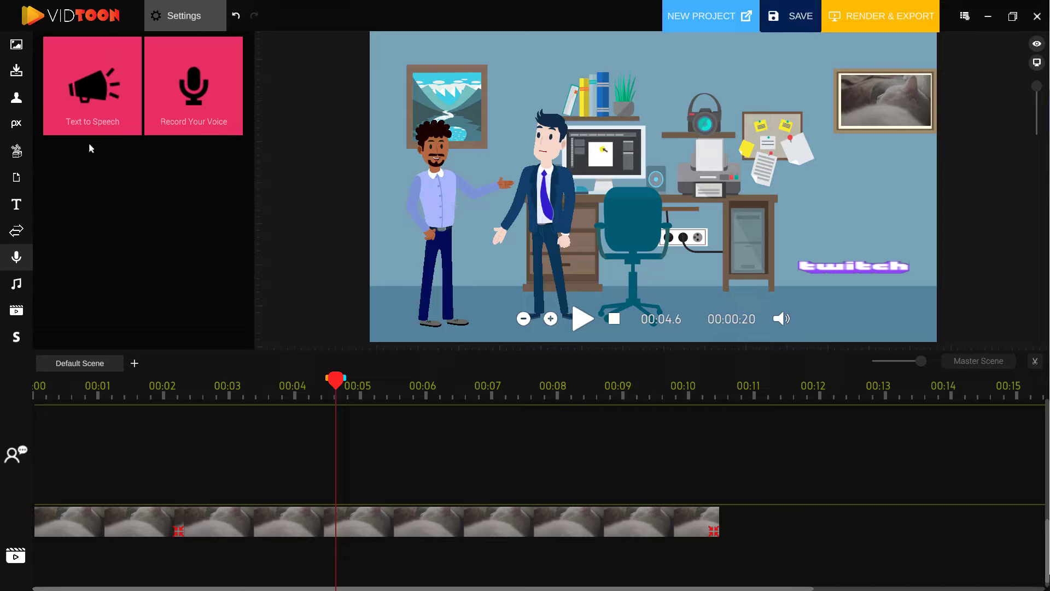
Step: Place a text-to-speech clip on the voice track at about 00:04.1 and open its settings
{"action": "left_click", "coordinate": [105, 131]}
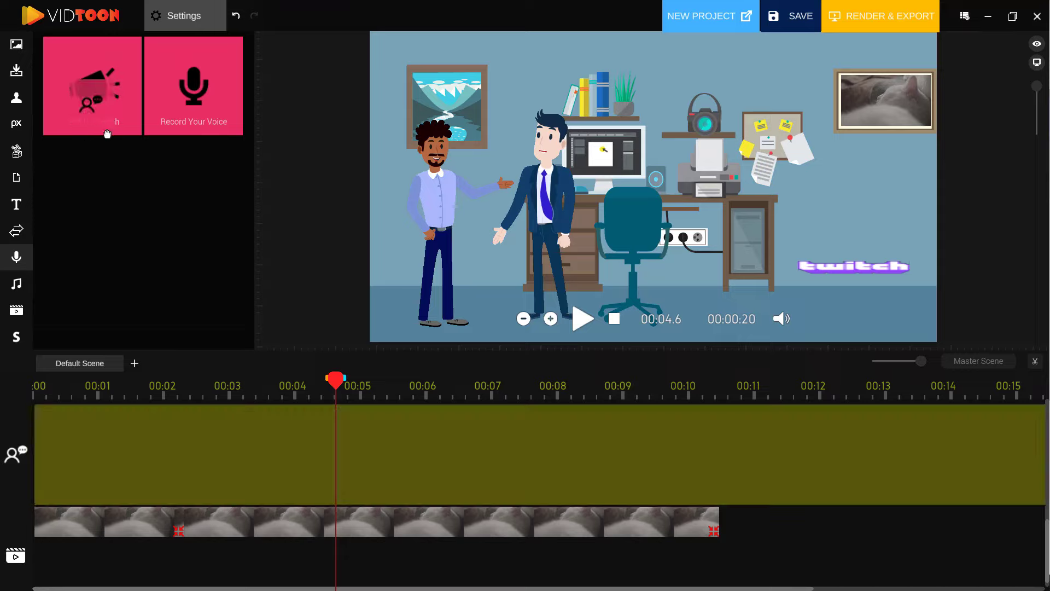
{"action": "left_click", "coordinate": [373, 469]}
{"action": "left_click_drag", "start_coordinate": [365, 467], "coordinate": [362, 494]}
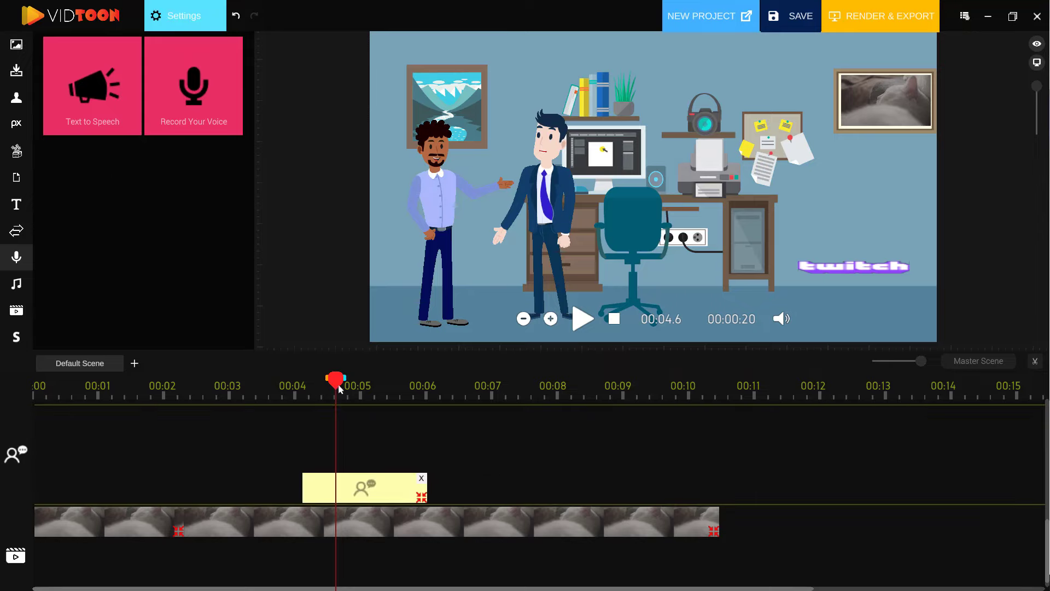
{"action": "left_click", "coordinate": [299, 386]}
{"action": "left_click", "coordinate": [307, 386]}
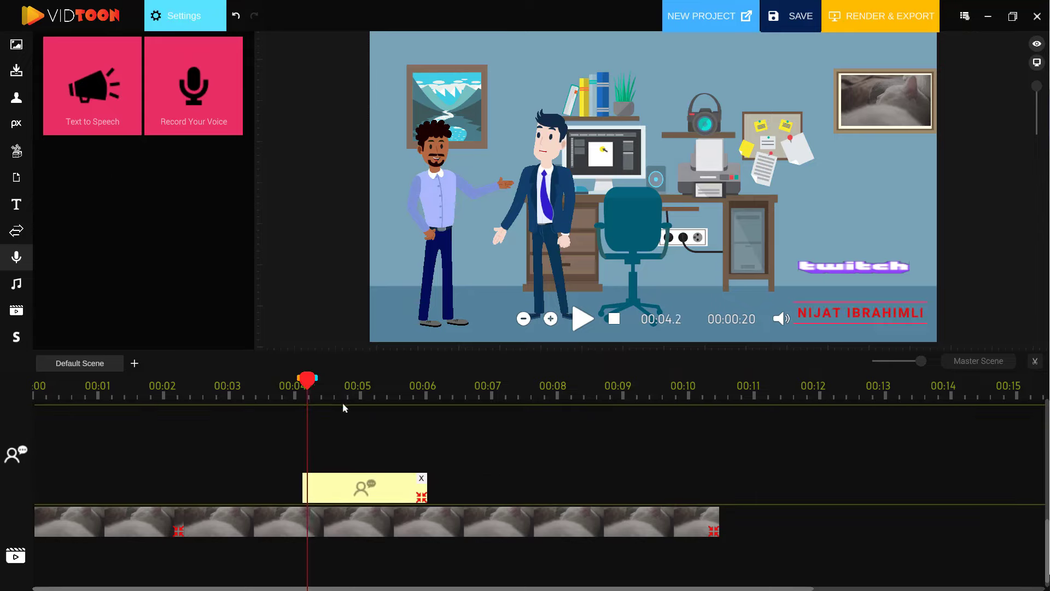
{"action": "left_click", "coordinate": [339, 487]}
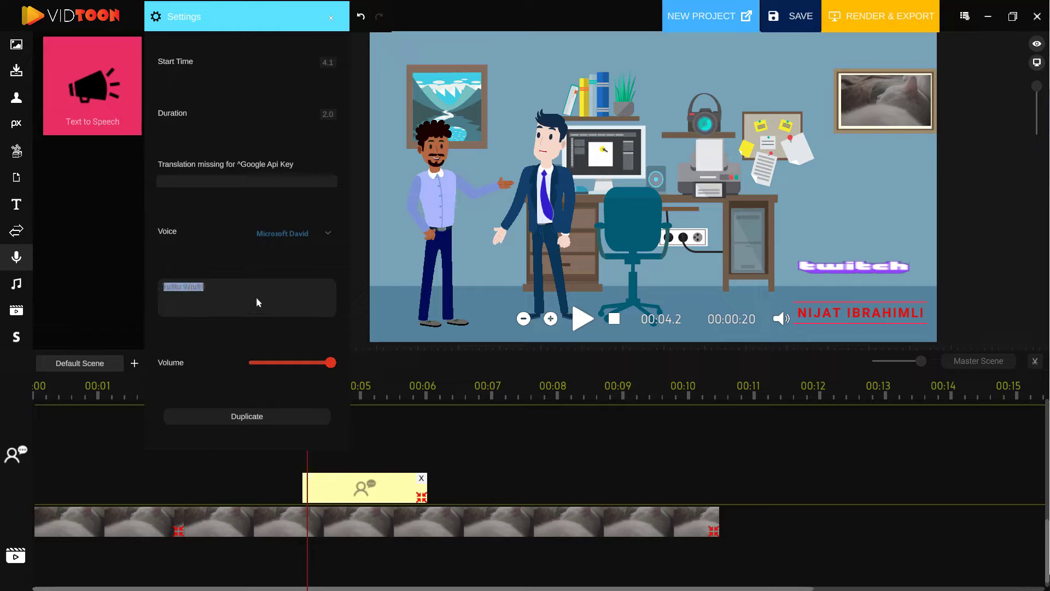
Step: Replace 'Hello World!' with the Vidtoon welcome message and set the voice to Microsoft Zira Desktop
{"action": "key", "text": "BackSpace"}
{"action": "type", "text": "Hello friend, welcome.to my new video."}
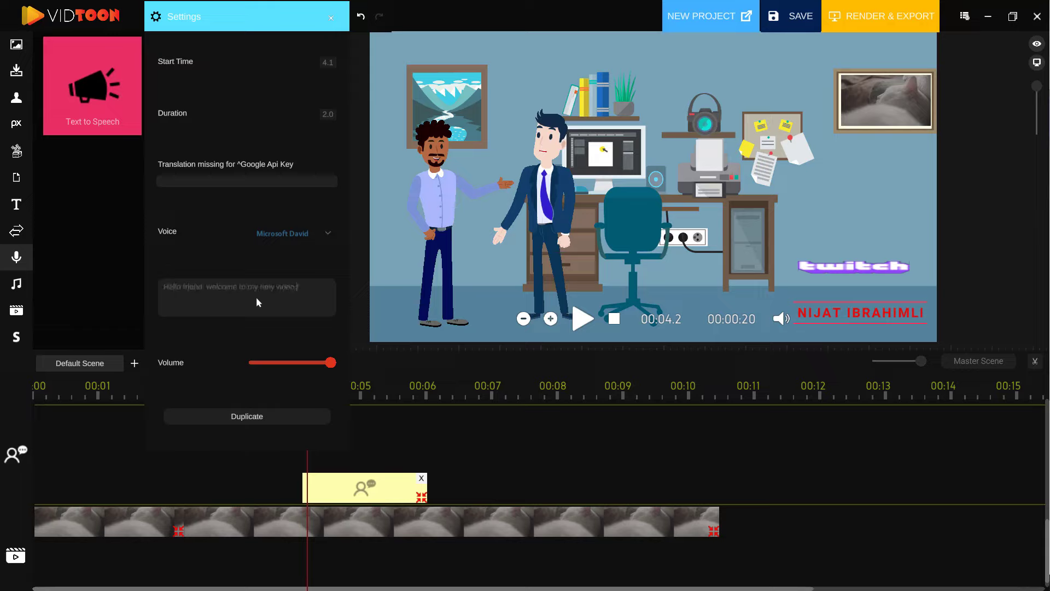
{"action": "type", "text": " in this video i will show how to use Vidtoon"}
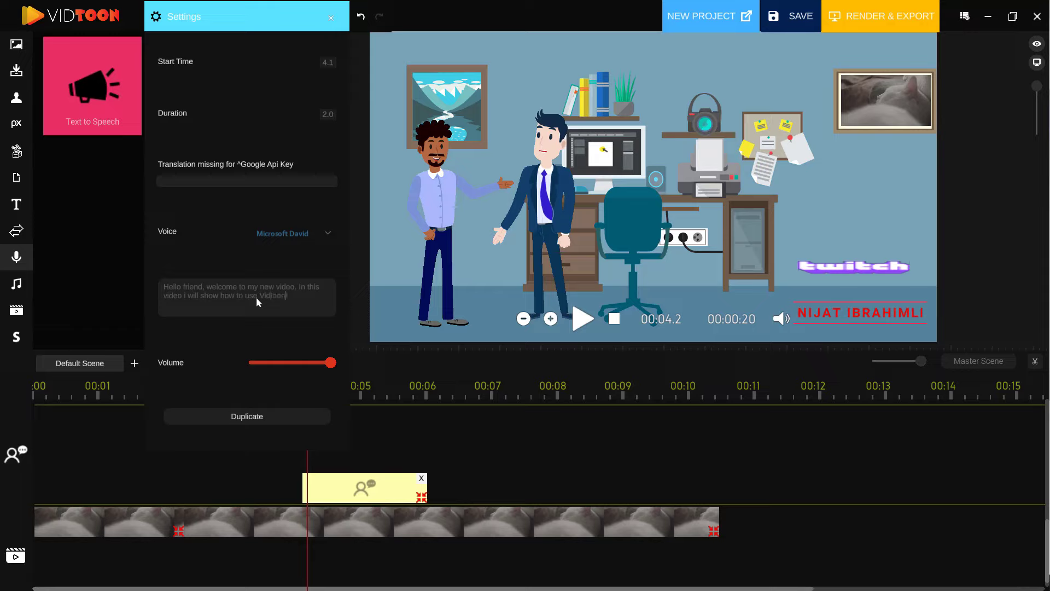
{"action": "type", "text": ". Let's get started!"}
{"action": "left_click", "coordinate": [327, 232]}
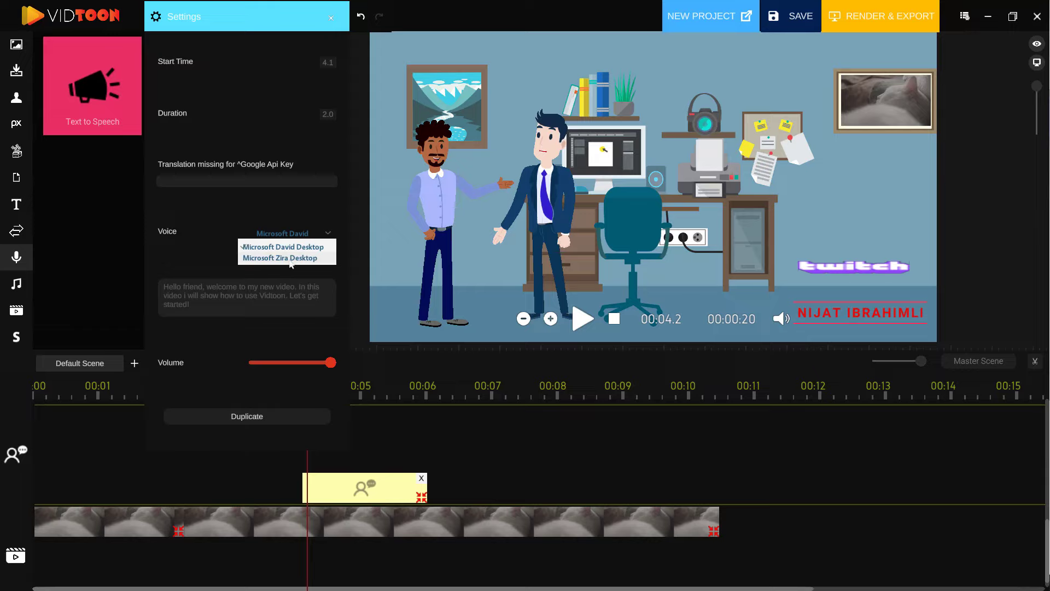
{"action": "left_click", "coordinate": [295, 258]}
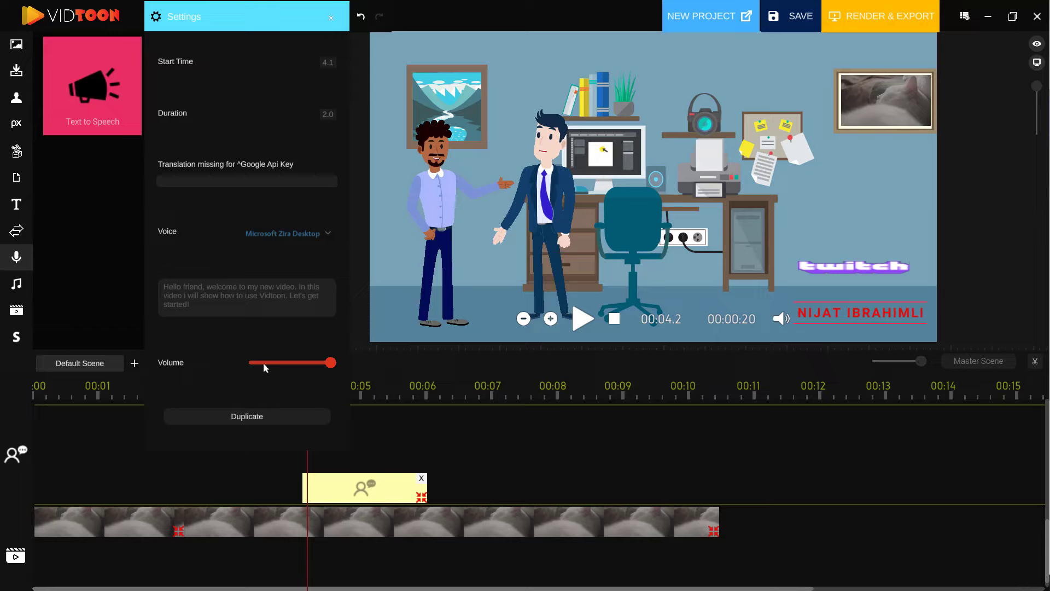
{"action": "left_click", "coordinate": [331, 18]}
{"action": "left_click_drag", "start_coordinate": [308, 379], "coordinate": [294, 378]}
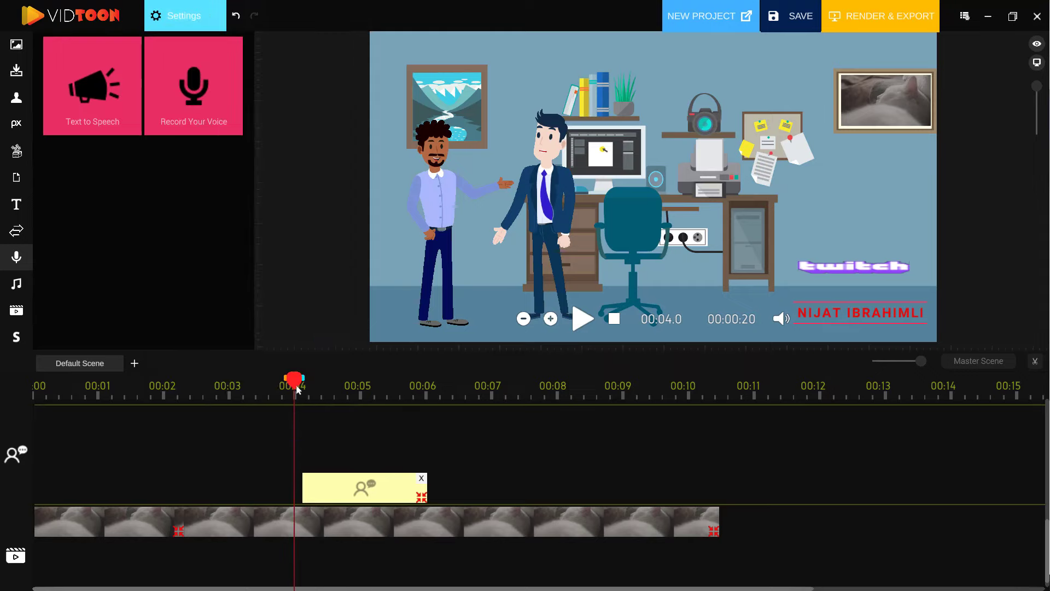
Step: Preview the speech and lengthen its clip to about 00:12.4
{"action": "left_click", "coordinate": [581, 321]}
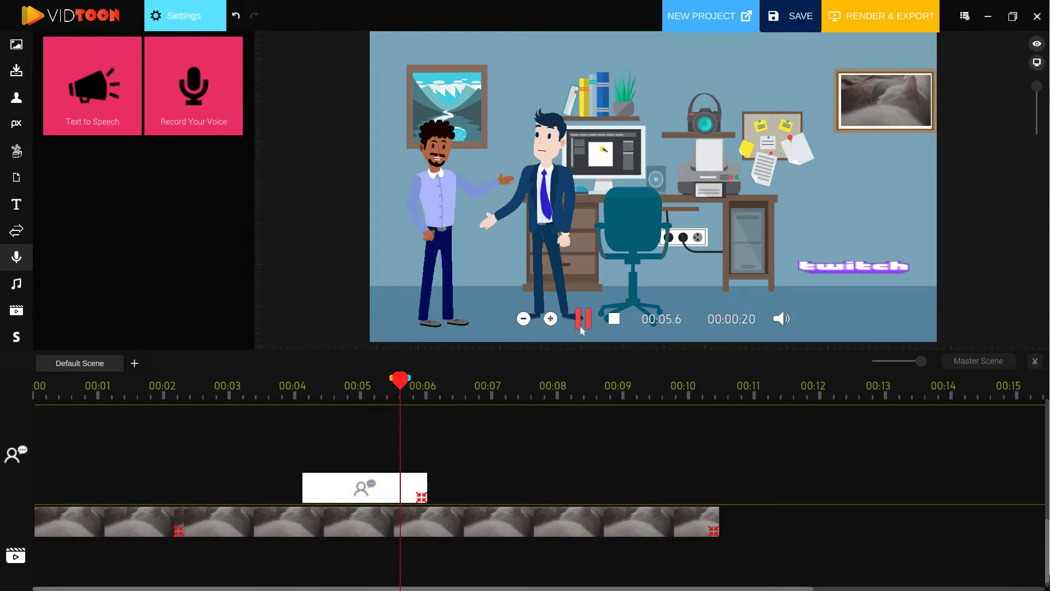
{"action": "left_click", "coordinate": [581, 323]}
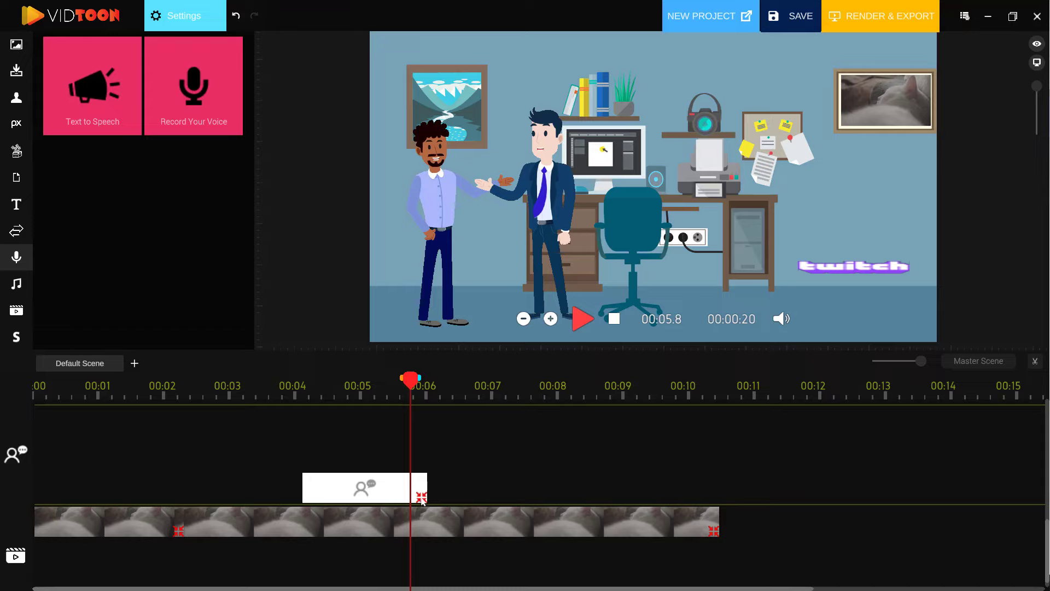
{"action": "left_click_drag", "start_coordinate": [422, 498], "coordinate": [845, 495]}
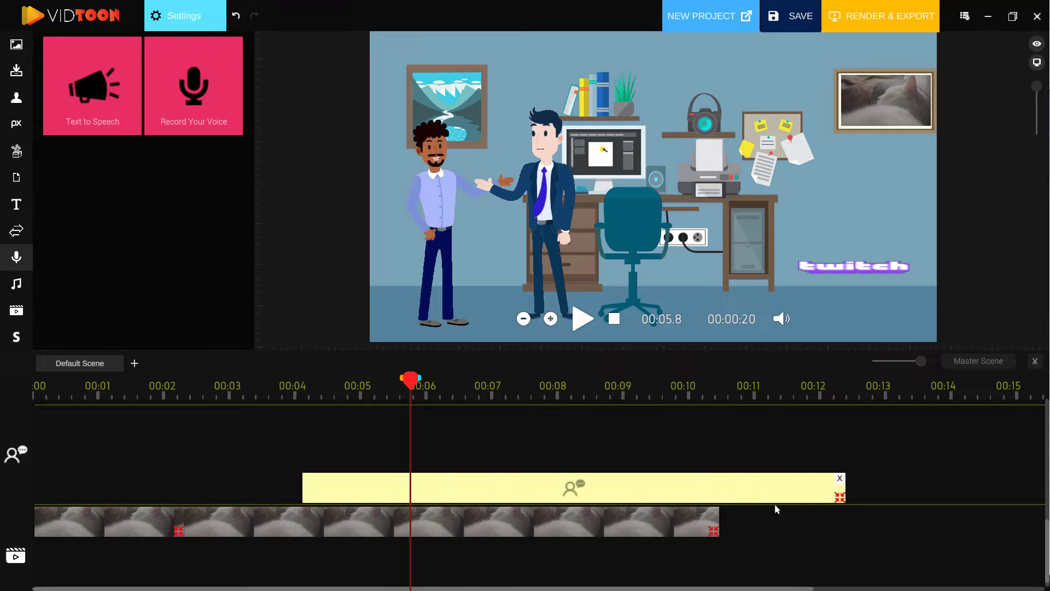
{"action": "left_click", "coordinate": [585, 327]}
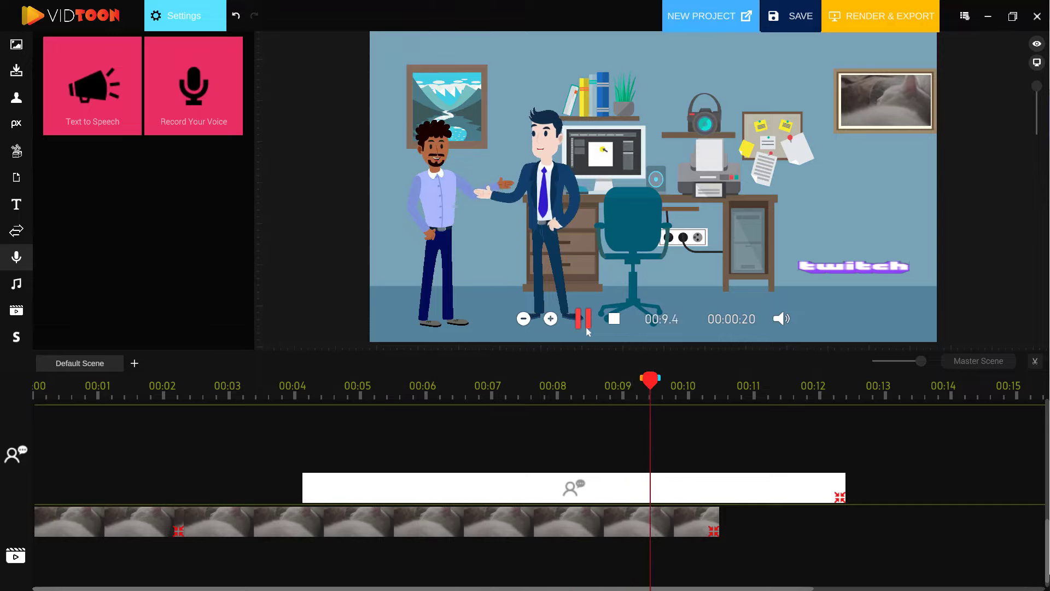
{"action": "left_click", "coordinate": [586, 326]}
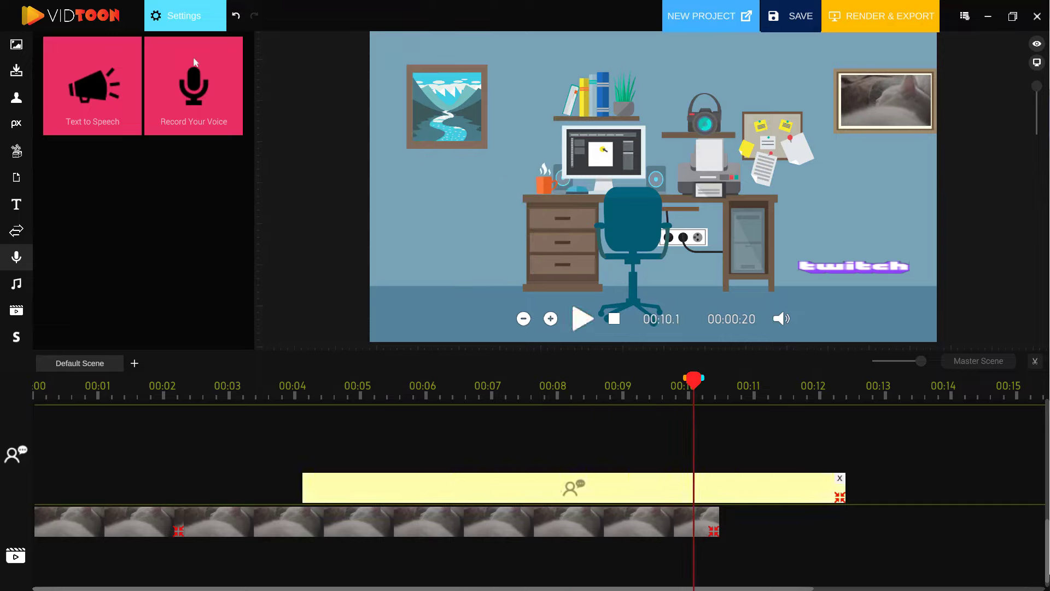
Step: Change the speech clip's voice to Microsoft David
{"action": "left_click", "coordinate": [191, 24]}
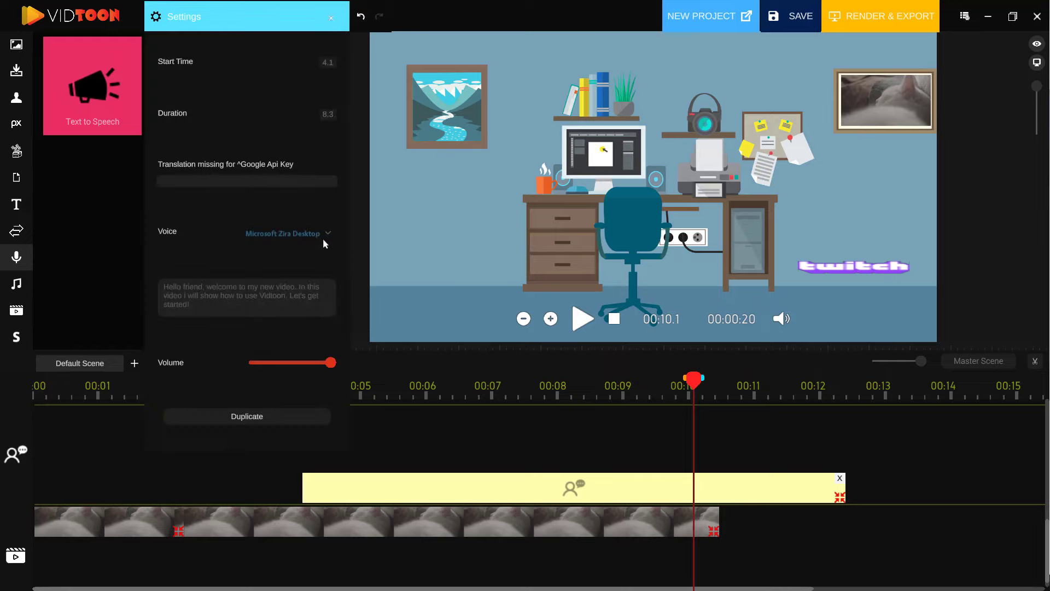
{"action": "left_click", "coordinate": [327, 233]}
{"action": "left_click", "coordinate": [310, 247]}
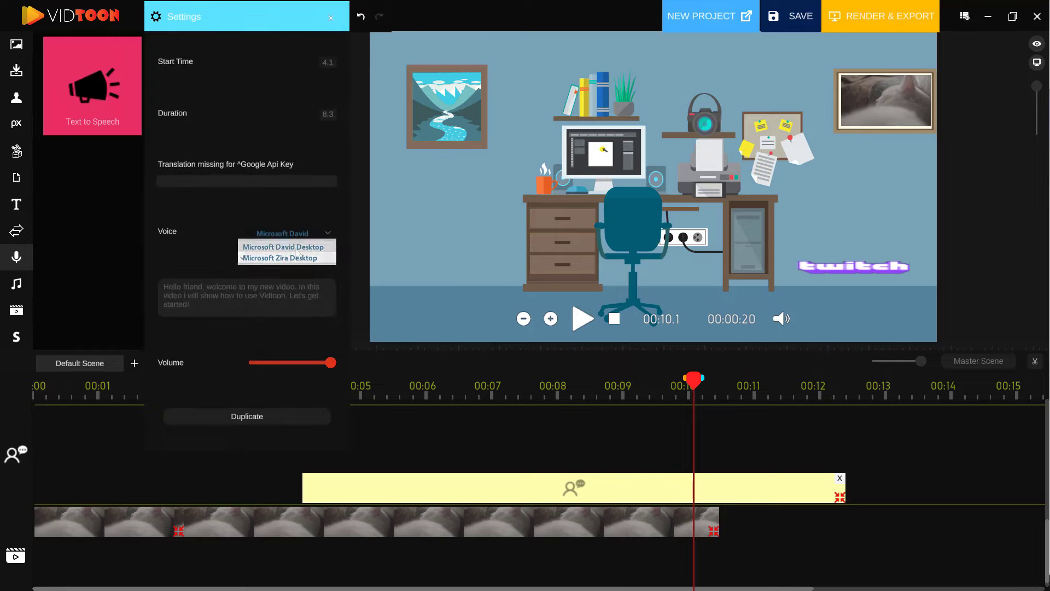
{"action": "left_click", "coordinate": [331, 18]}
Step: Move the voice clip to start at 00:00 and preview the scene from the beginning
{"action": "left_click_drag", "start_coordinate": [644, 392], "coordinate": [280, 421]}
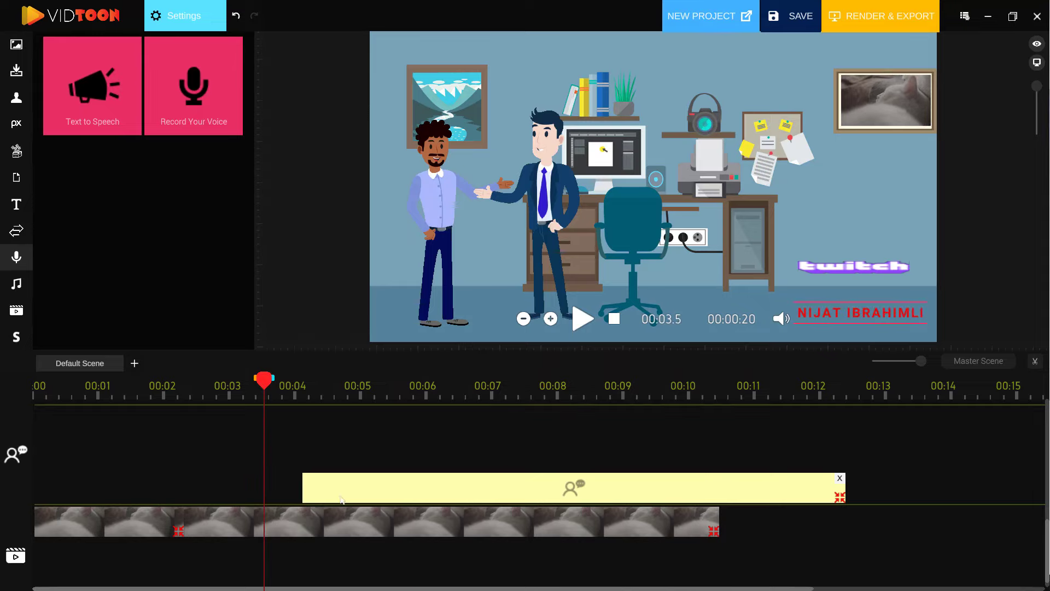
{"action": "left_click_drag", "start_coordinate": [342, 499], "coordinate": [49, 497]}
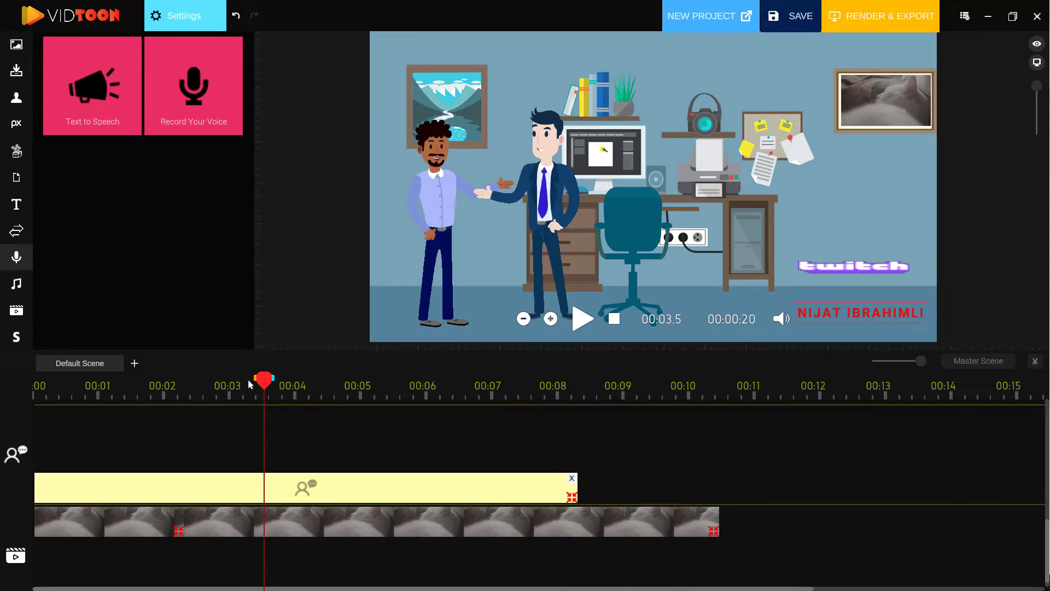
{"action": "left_click", "coordinate": [583, 319]}
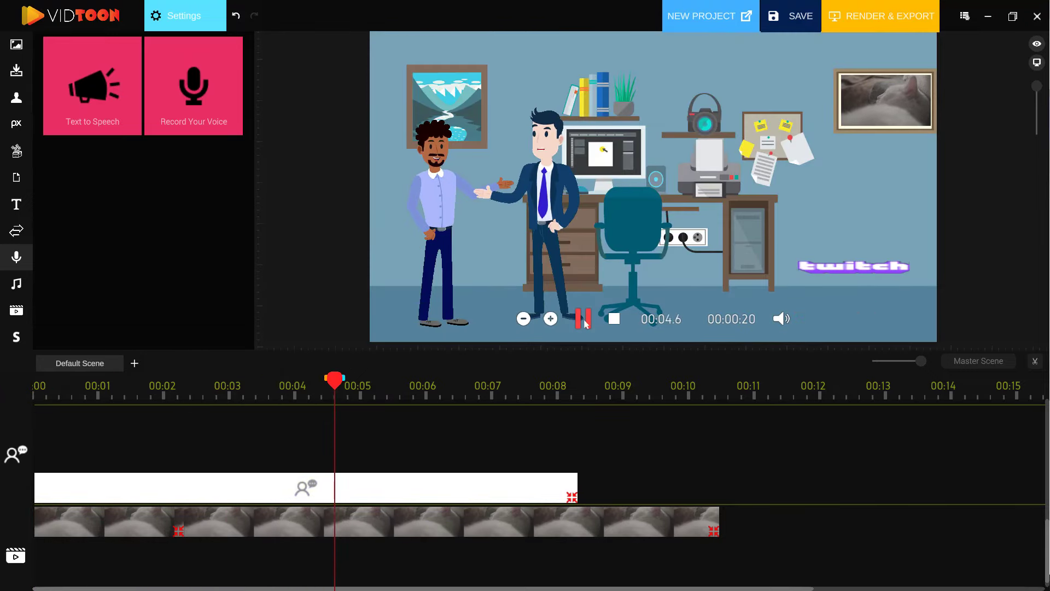
{"action": "left_click", "coordinate": [583, 319]}
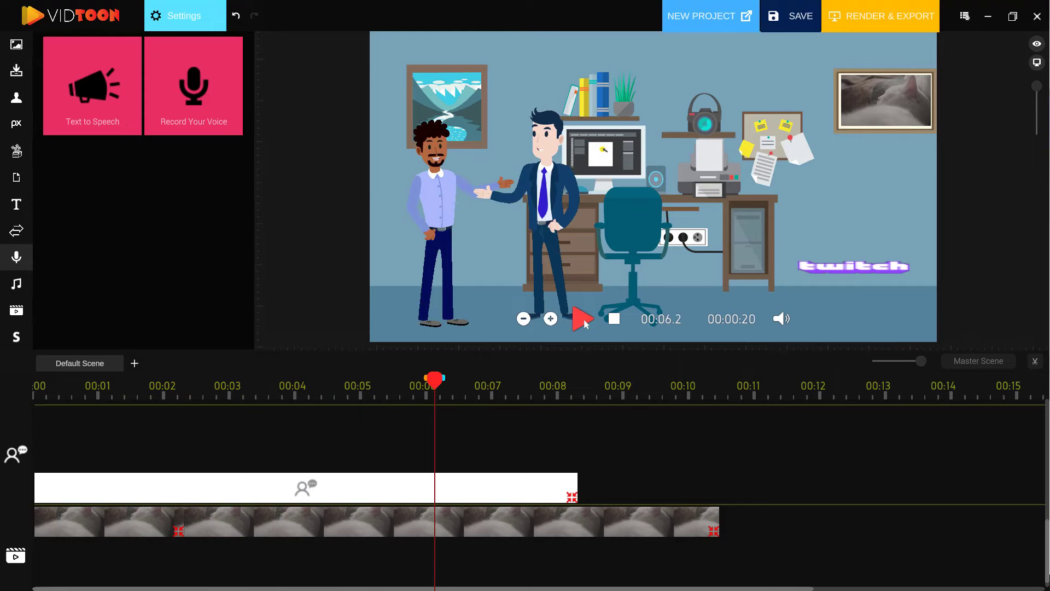
Step: Preview the enjoytheday track in the Music library and add it as background music
{"action": "left_click", "coordinate": [18, 286]}
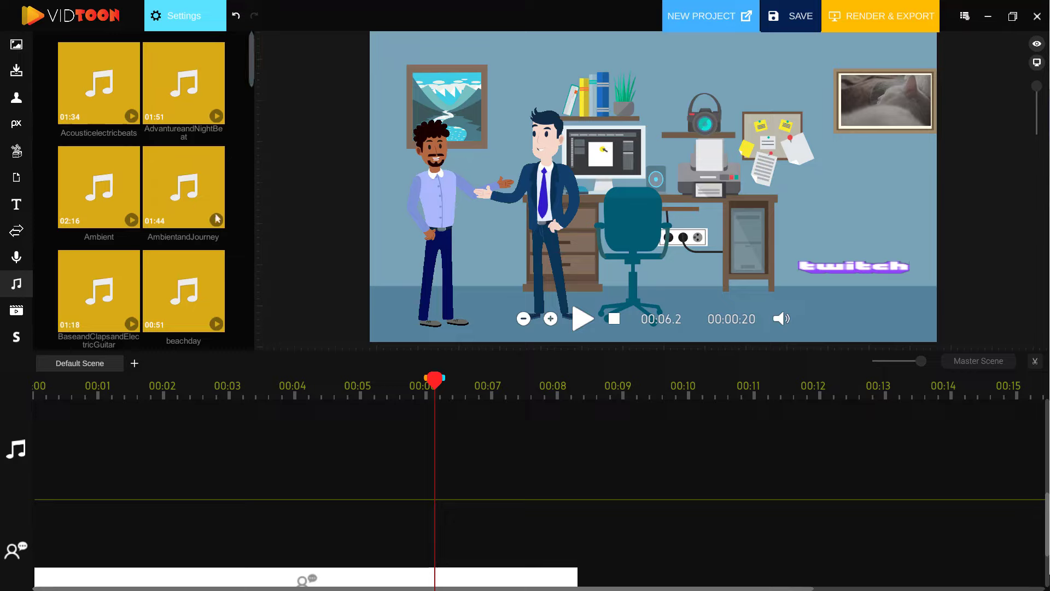
{"action": "left_click_drag", "start_coordinate": [252, 64], "coordinate": [243, 327]}
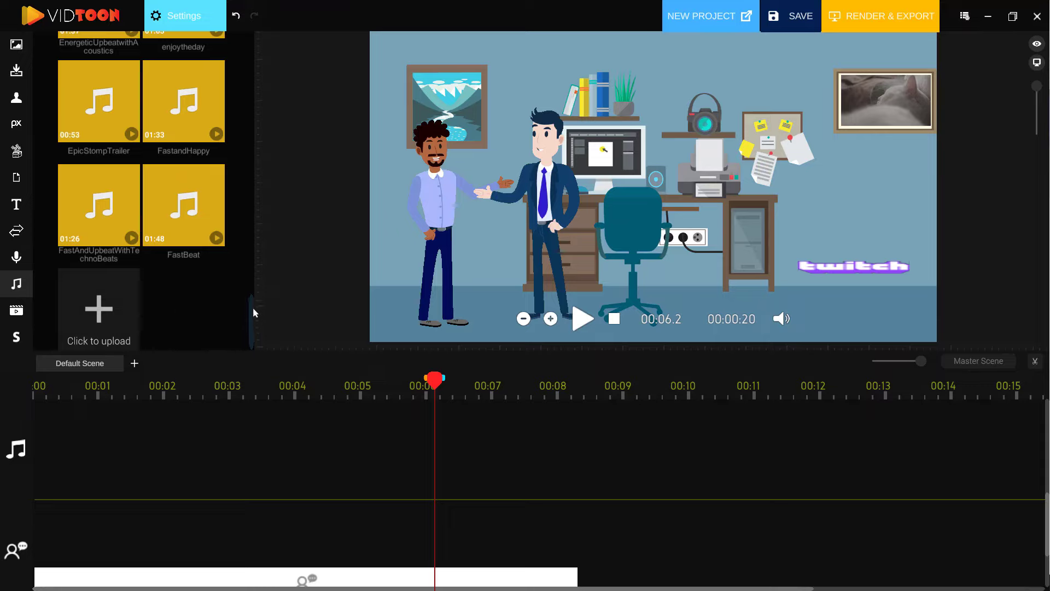
{"action": "scroll", "coordinate": [253, 310], "scroll_direction": "up", "scroll_amount": 3}
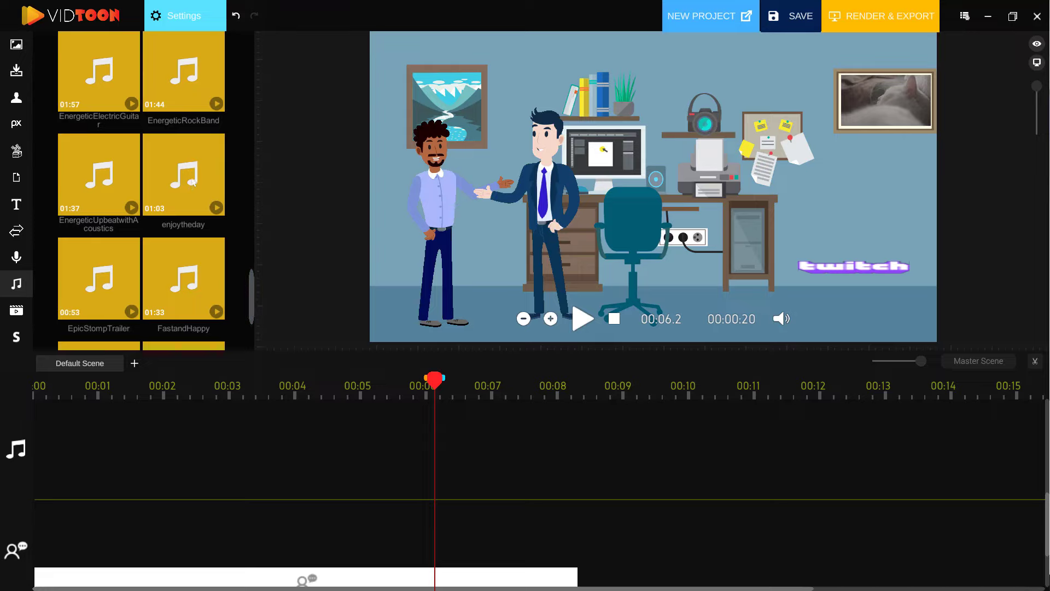
{"action": "left_click", "coordinate": [216, 209]}
{"action": "left_click_drag", "start_coordinate": [175, 175], "coordinate": [509, 143]}
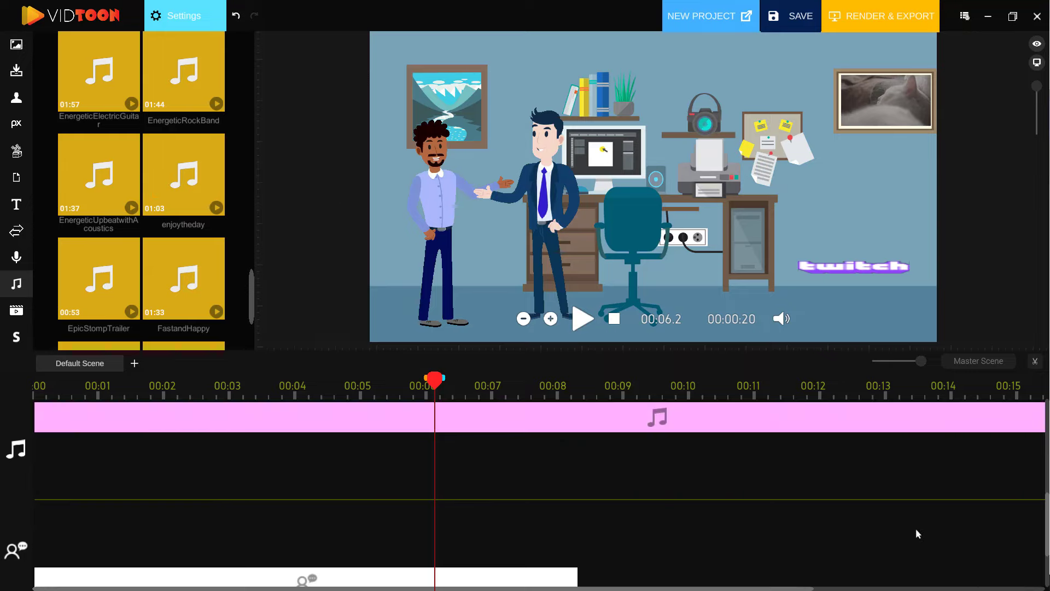
{"action": "scroll", "coordinate": [1046, 508], "scroll_direction": "up", "scroll_amount": 1}
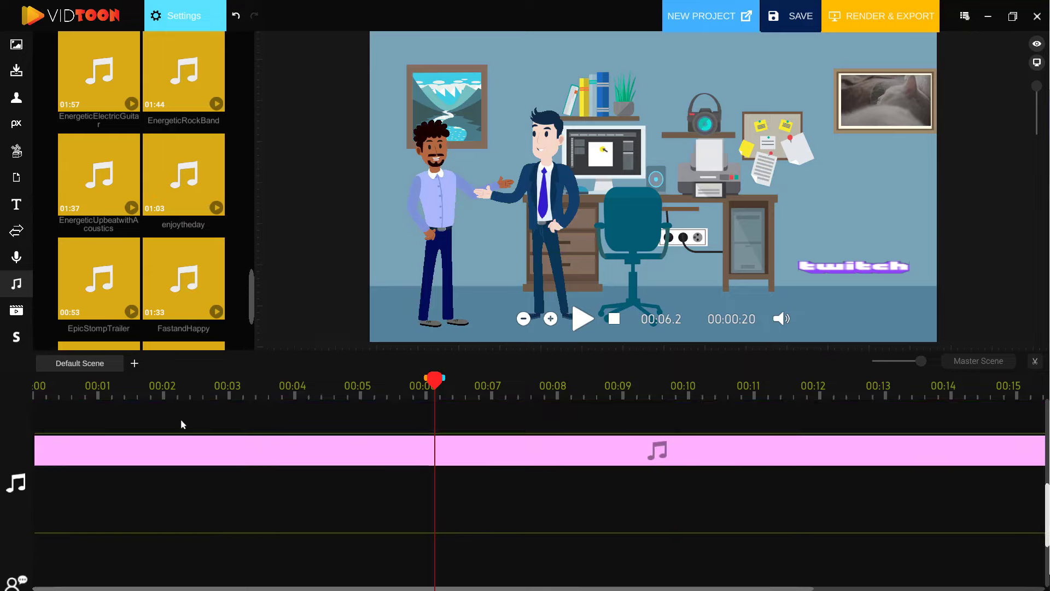
{"action": "left_click_drag", "start_coordinate": [434, 378], "coordinate": [38, 382]}
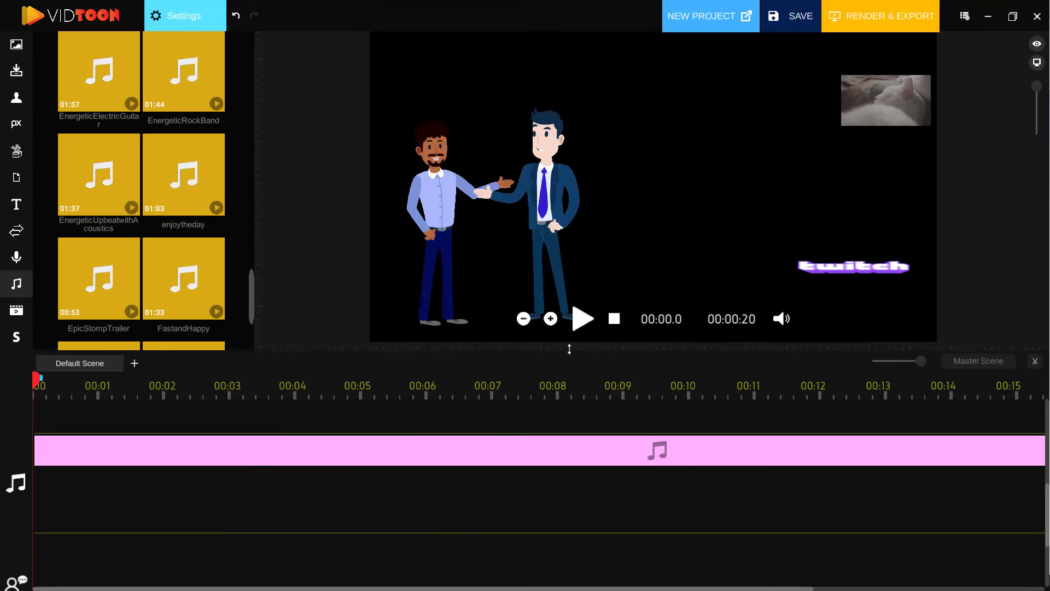
Step: Lower the music clip's volume to about one third
{"action": "left_click", "coordinate": [583, 318]}
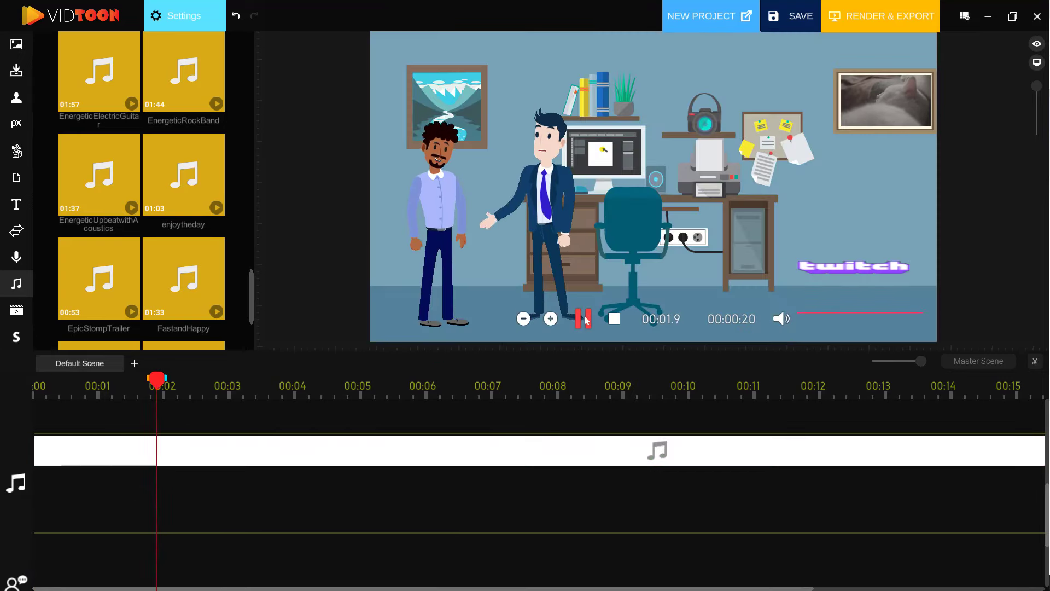
{"action": "left_click", "coordinate": [583, 319]}
{"action": "left_click", "coordinate": [241, 454]}
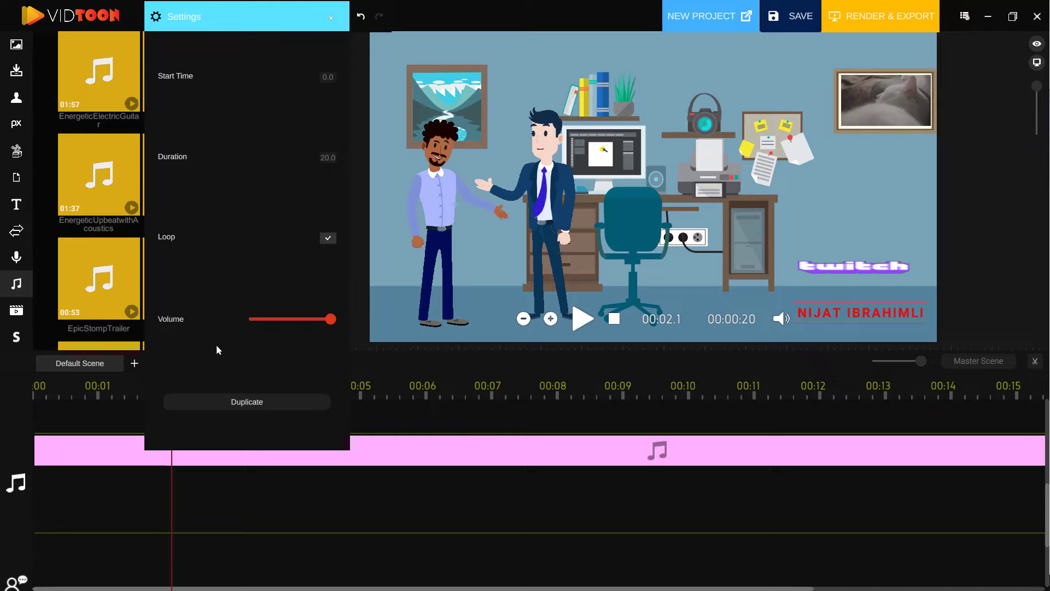
{"action": "left_click_drag", "start_coordinate": [328, 323], "coordinate": [278, 324]}
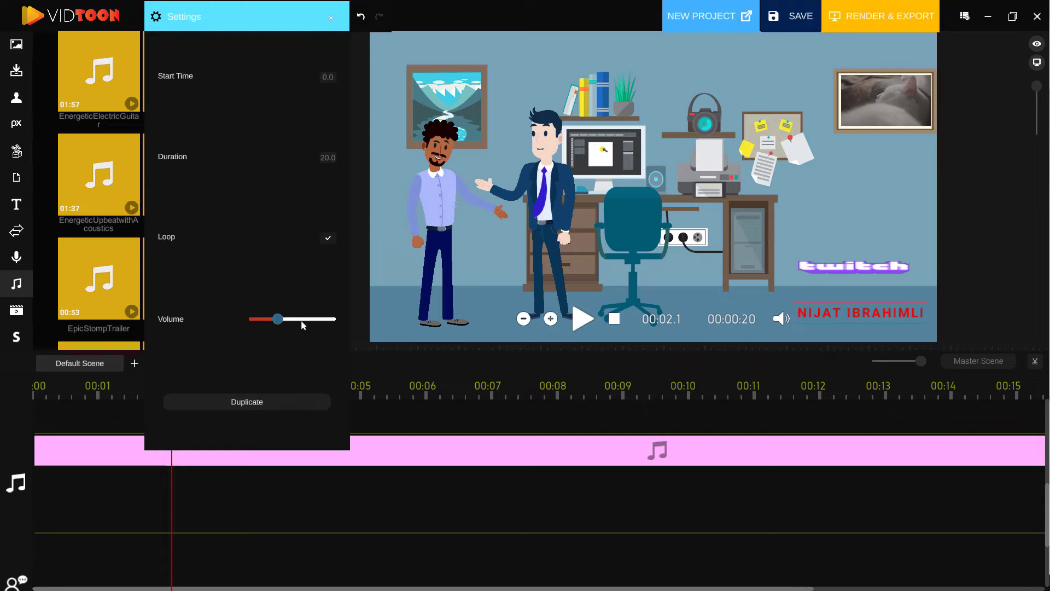
{"action": "left_click", "coordinate": [331, 18]}
Step: Play the scene to check the quieter music, then show the video library
{"action": "left_click", "coordinate": [575, 321]}
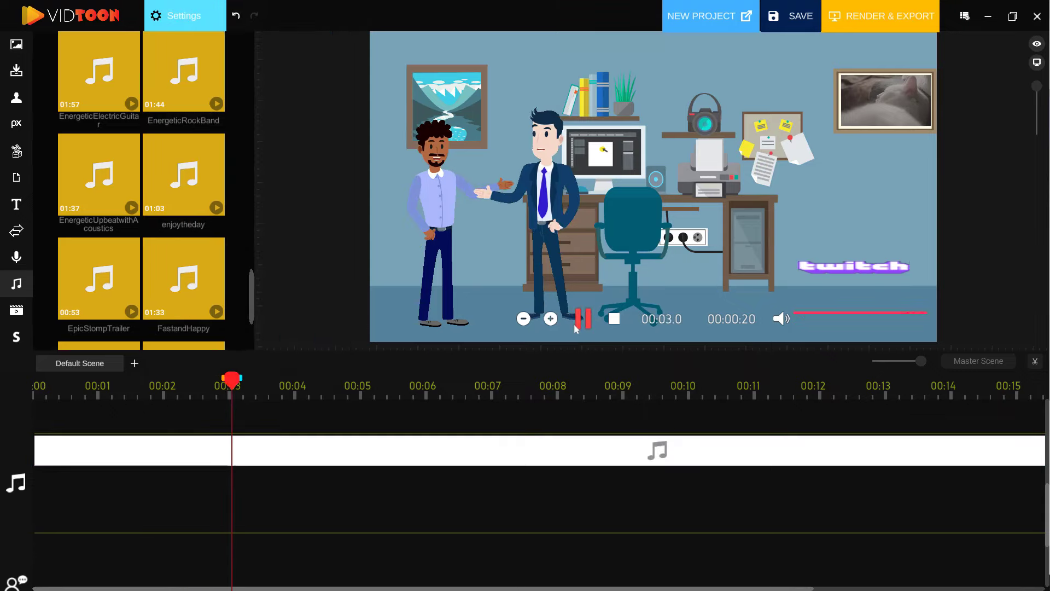
{"action": "left_click", "coordinate": [575, 321]}
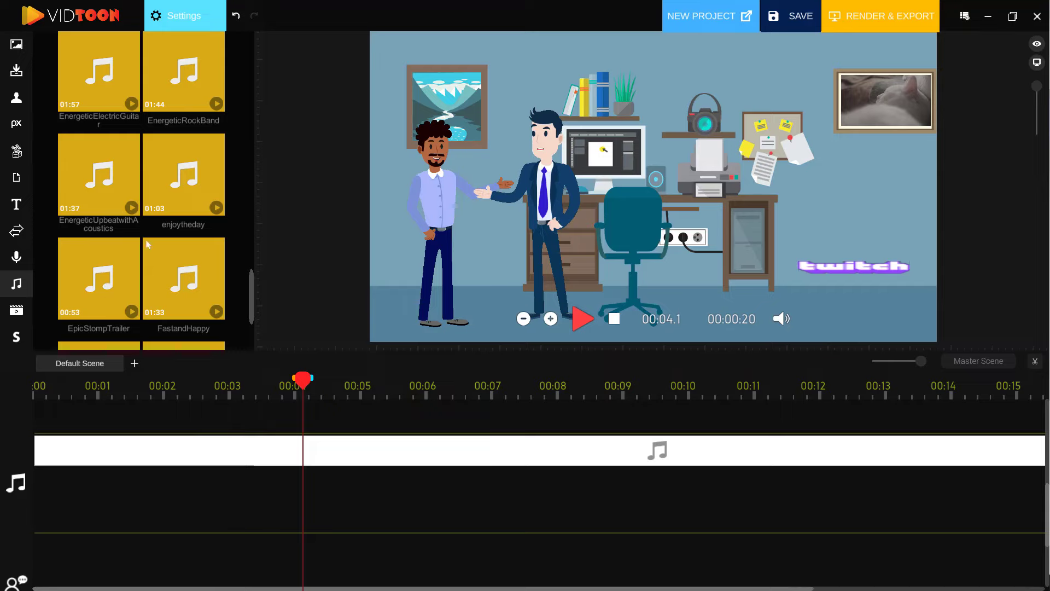
{"action": "left_click", "coordinate": [19, 311]}
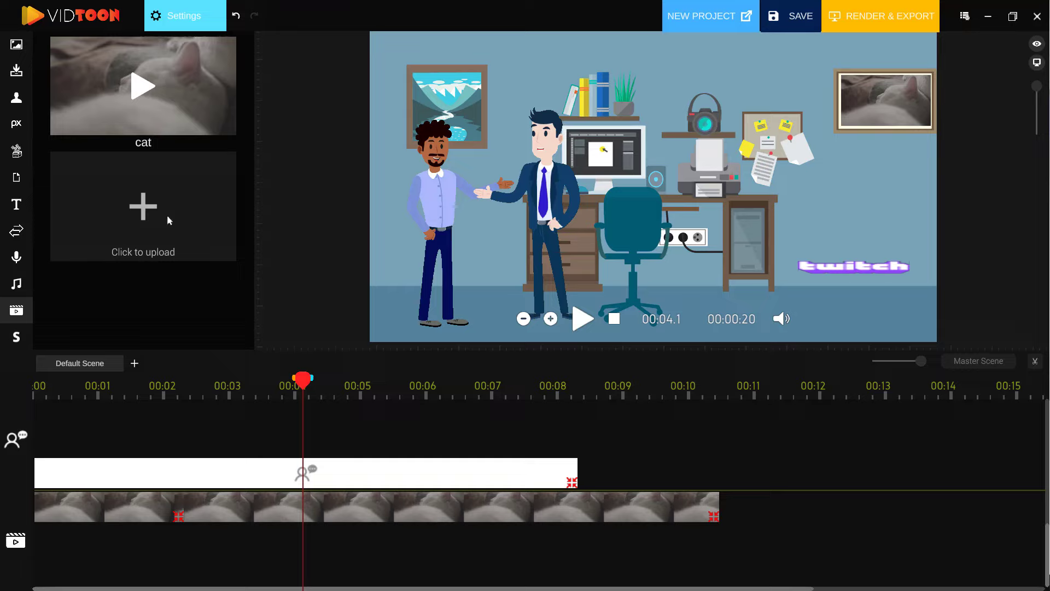
Step: Upload 01.mp4 into the video library and place it on the stage
{"action": "left_click", "coordinate": [158, 241]}
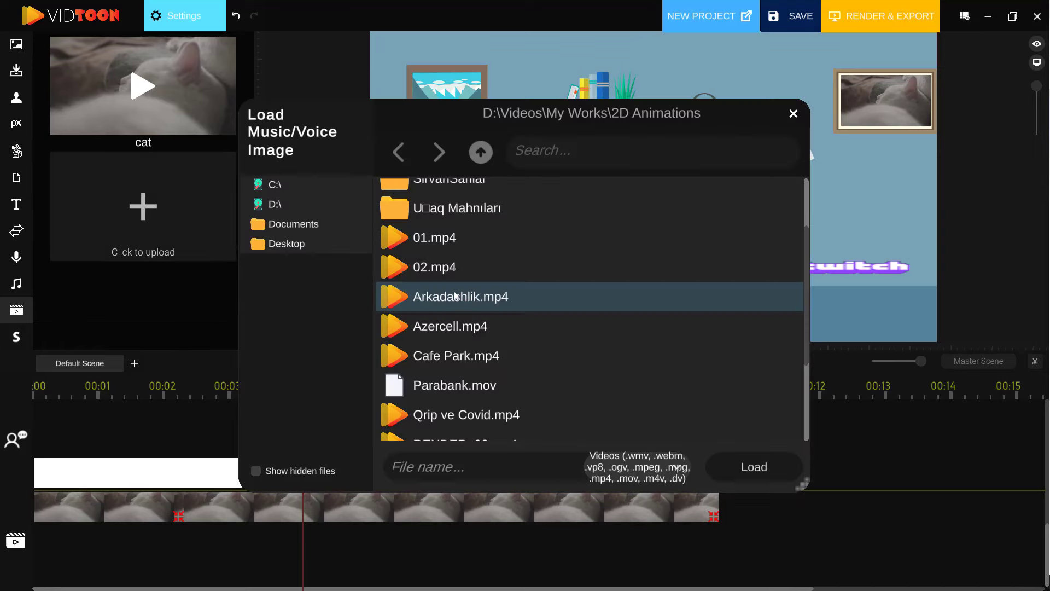
{"action": "left_click", "coordinate": [421, 243]}
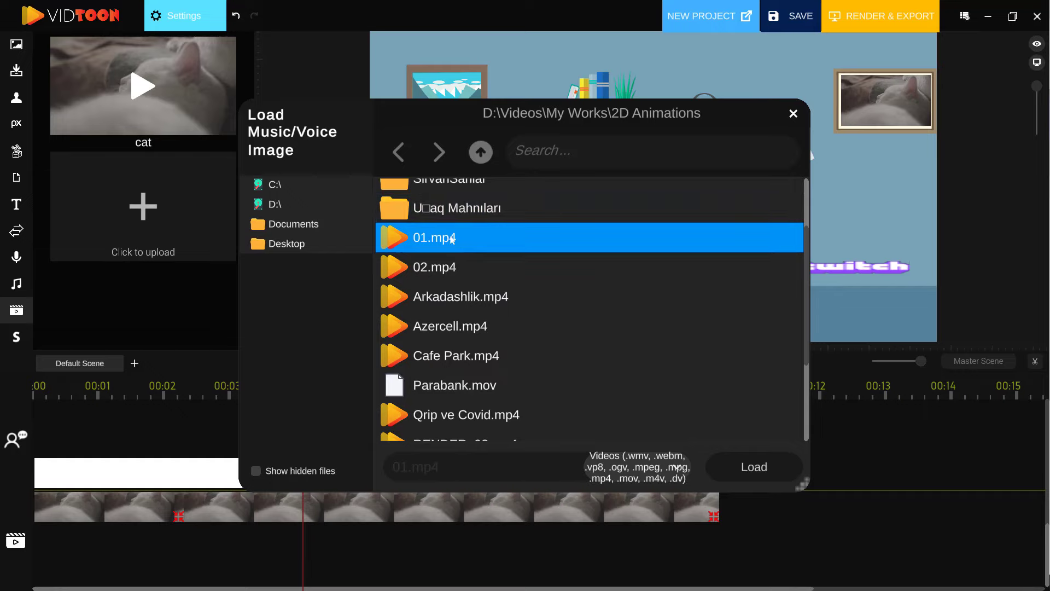
{"action": "left_click", "coordinate": [736, 468]}
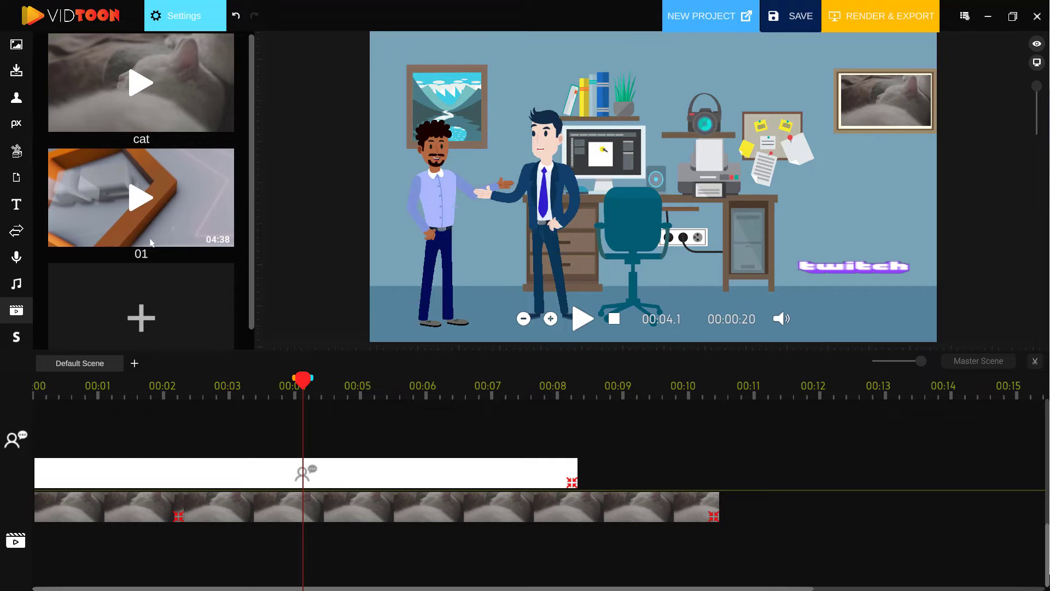
{"action": "left_click_drag", "start_coordinate": [131, 206], "coordinate": [638, 183]}
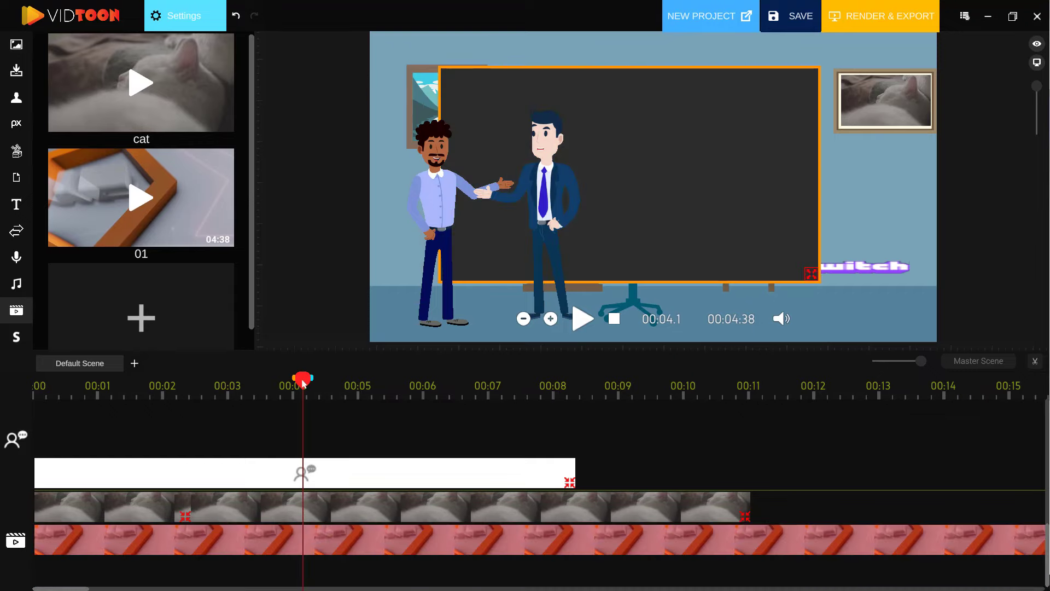
Step: Preview the scene with the new 01 video from the start
{"action": "left_click_drag", "start_coordinate": [281, 389], "coordinate": [2, 427]}
{"action": "left_click", "coordinate": [583, 320]}
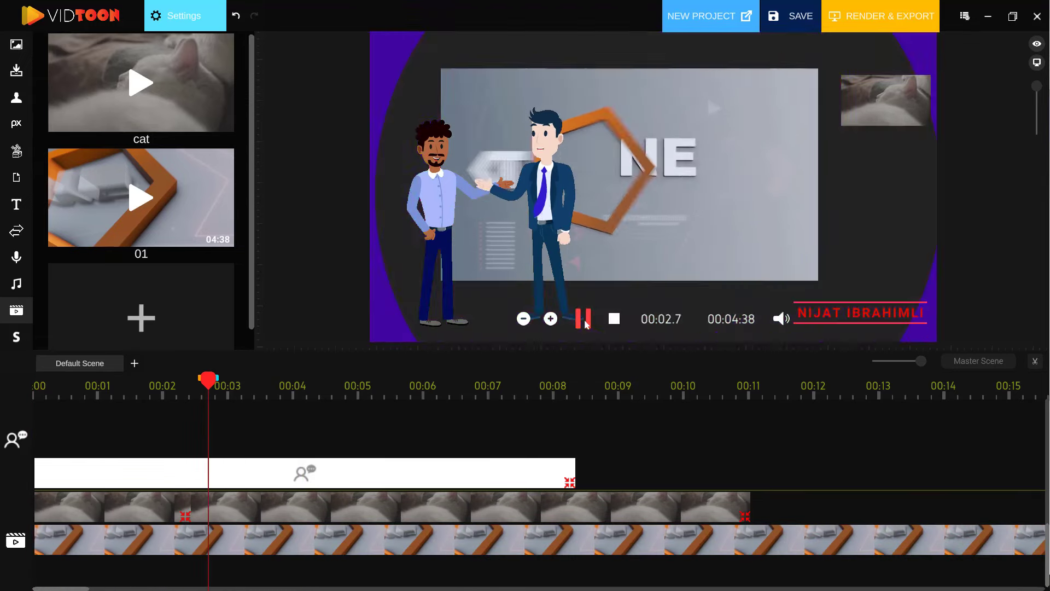
{"action": "left_click", "coordinate": [584, 321]}
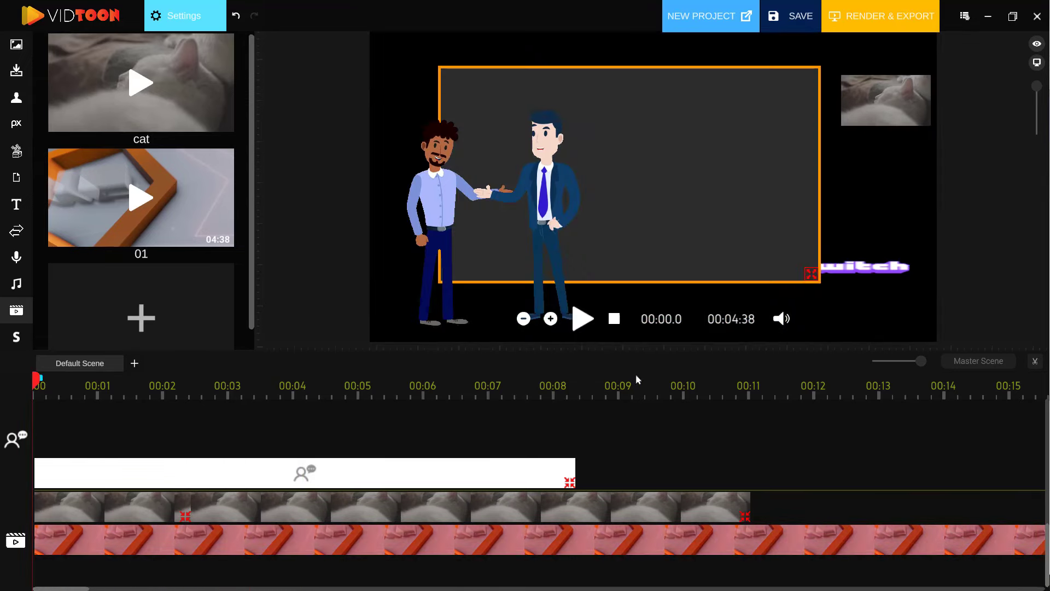
{"action": "left_click", "coordinate": [581, 325]}
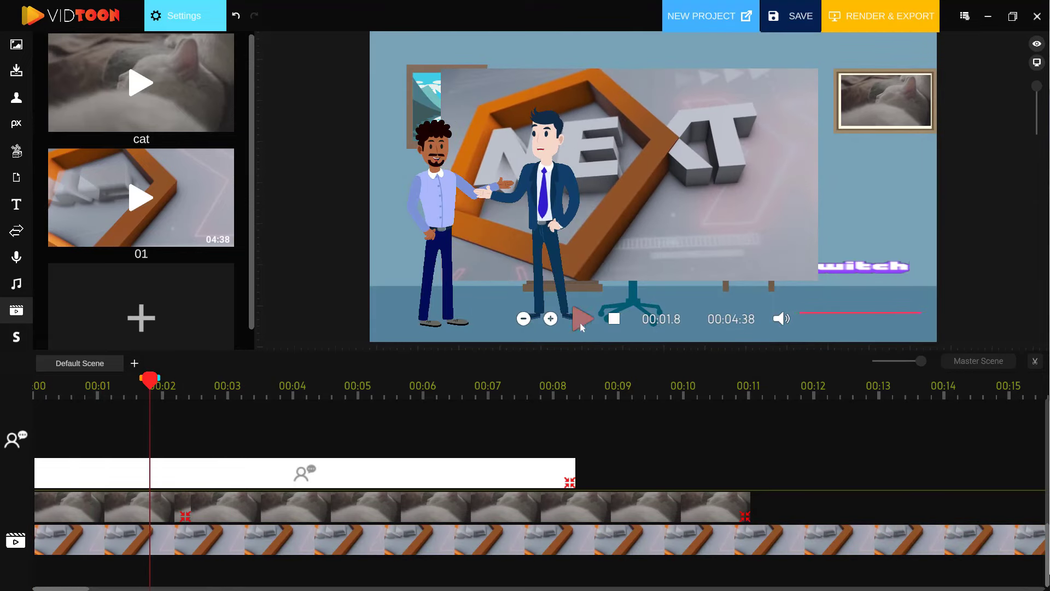
{"action": "scroll", "coordinate": [1046, 440], "scroll_direction": "up", "scroll_amount": 3}
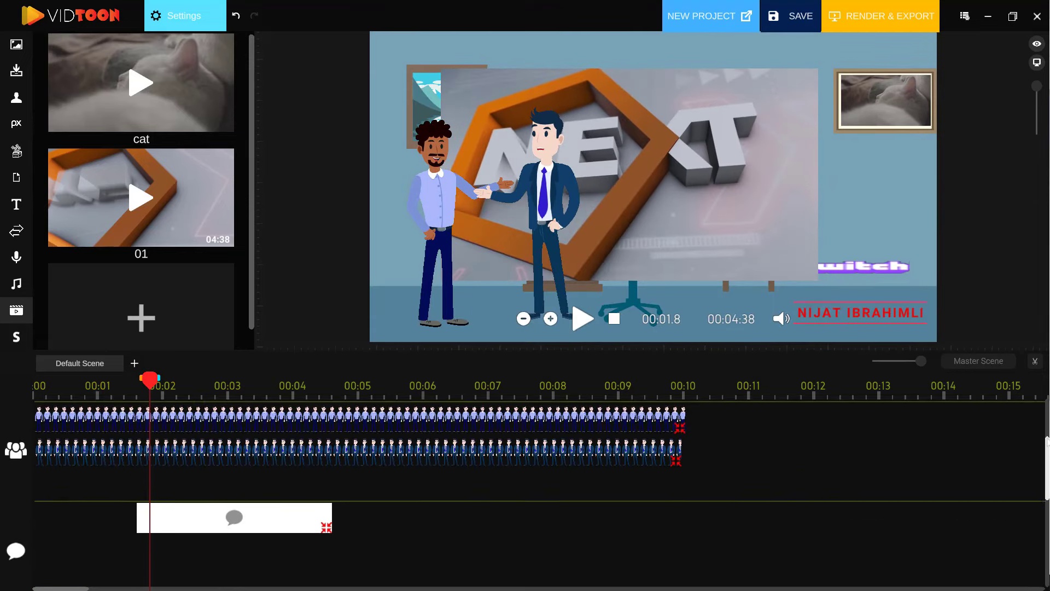
Step: Resize the 01 video on the stage, then remove it from the project
{"action": "left_click_drag", "start_coordinate": [1046, 441], "coordinate": [1041, 541]}
{"action": "left_click", "coordinate": [203, 550]}
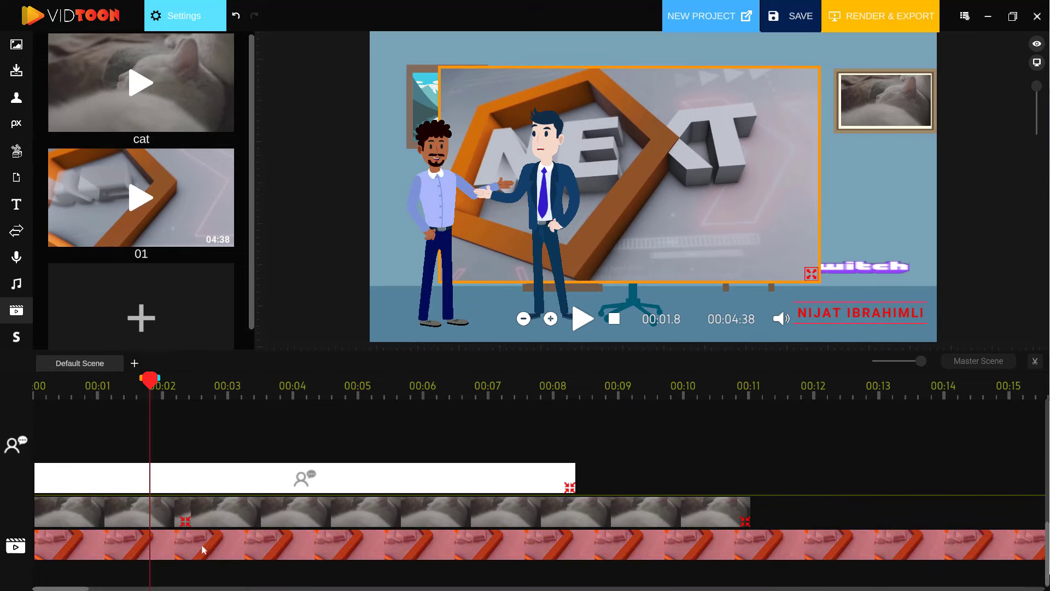
{"action": "left_click_drag", "start_coordinate": [811, 273], "coordinate": [930, 343]}
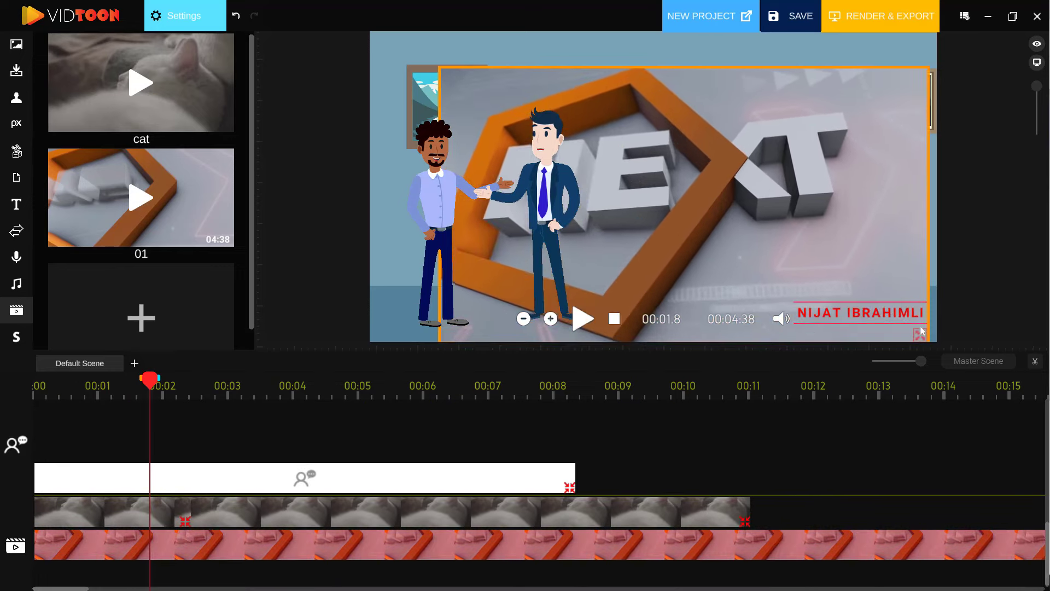
{"action": "left_click_drag", "start_coordinate": [753, 253], "coordinate": [693, 194]}
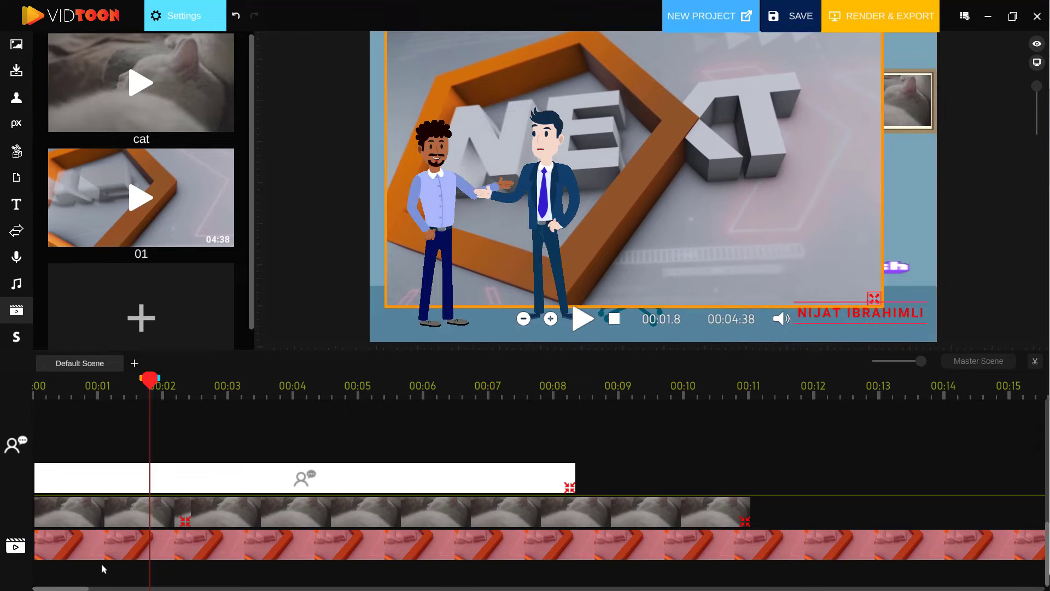
{"action": "left_click_drag", "start_coordinate": [71, 588], "coordinate": [1041, 581]}
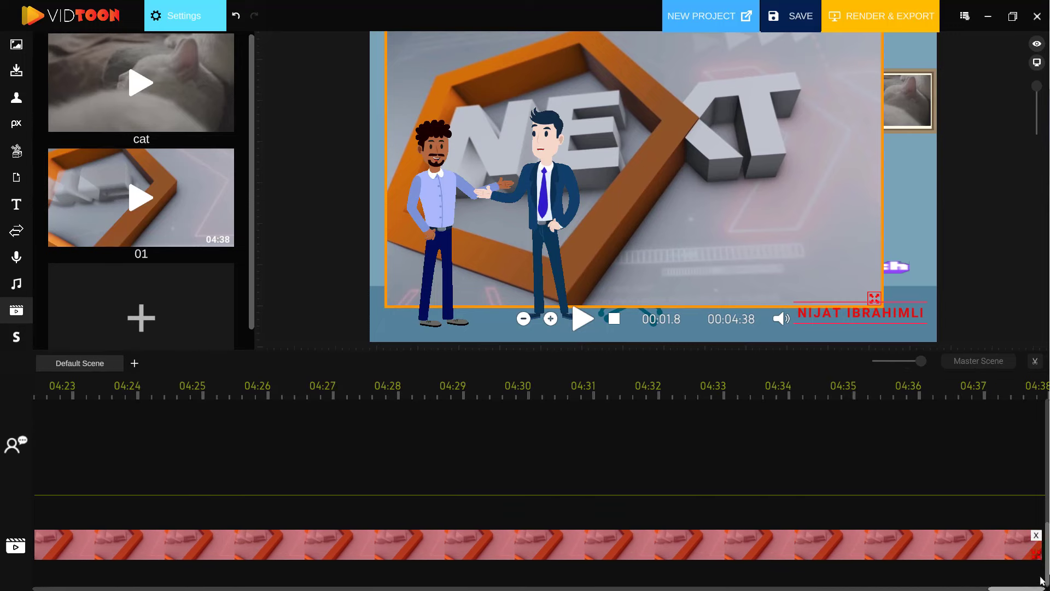
{"action": "left_click", "coordinate": [1035, 535]}
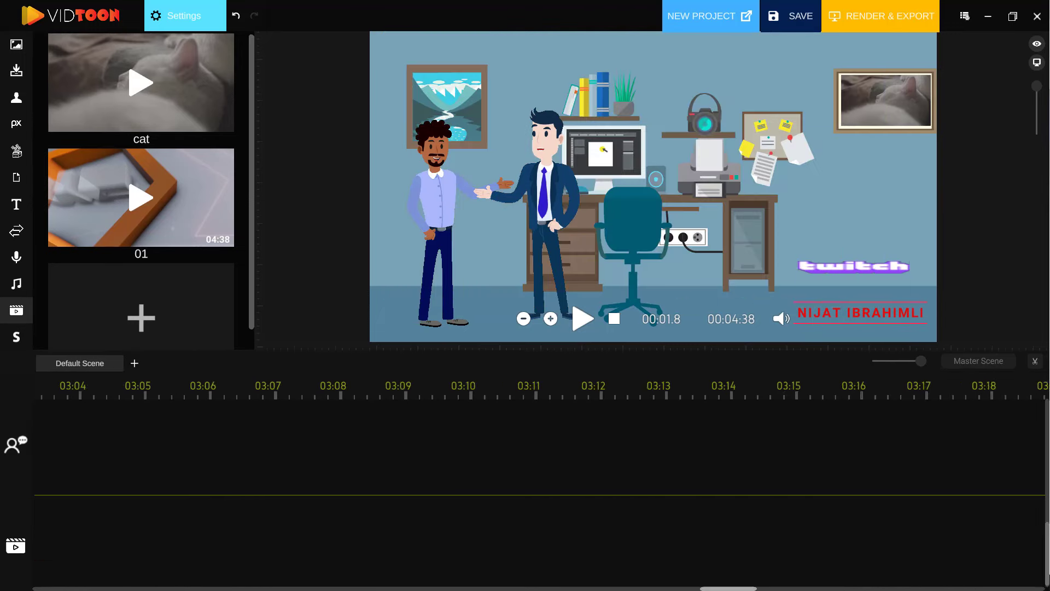
Step: Set the preview time to about 00:01.4 and show the project's scenes list
{"action": "left_click_drag", "start_coordinate": [144, 397], "coordinate": [35, 386]}
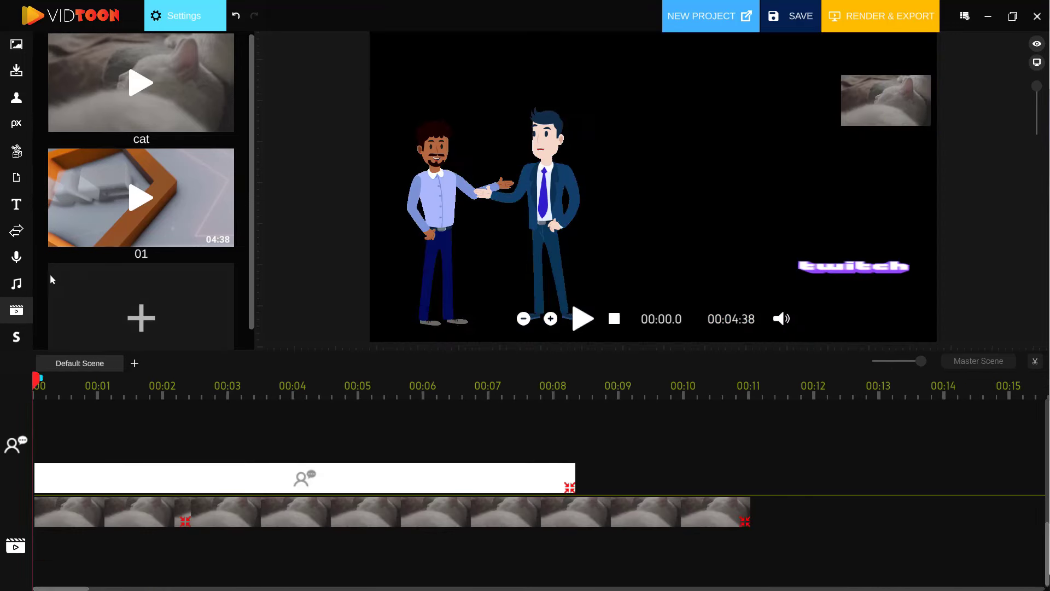
{"action": "left_click", "coordinate": [18, 337]}
{"action": "left_click", "coordinate": [18, 316]}
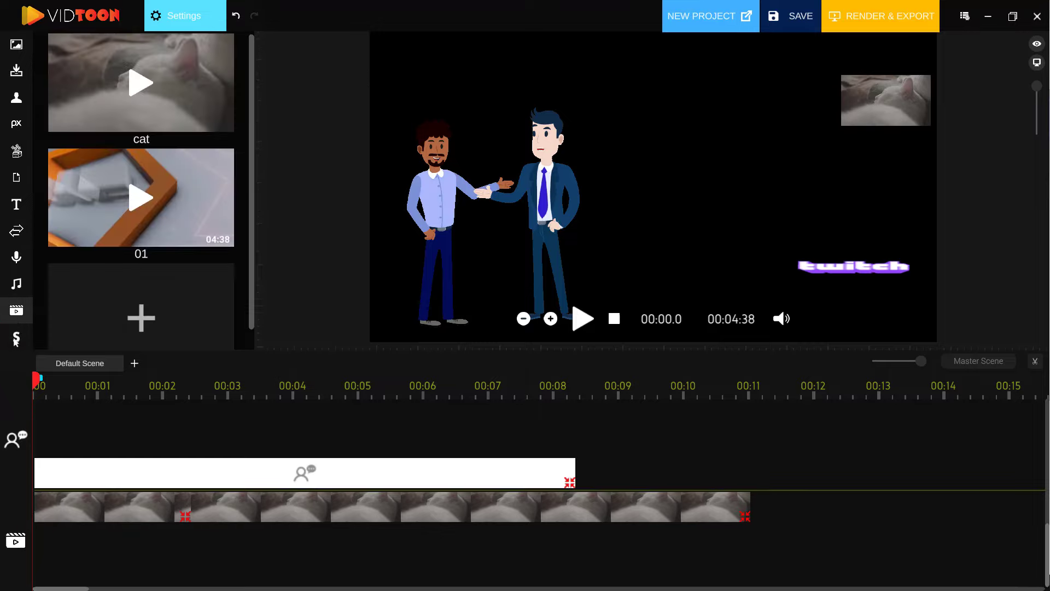
{"action": "left_click", "coordinate": [17, 339]}
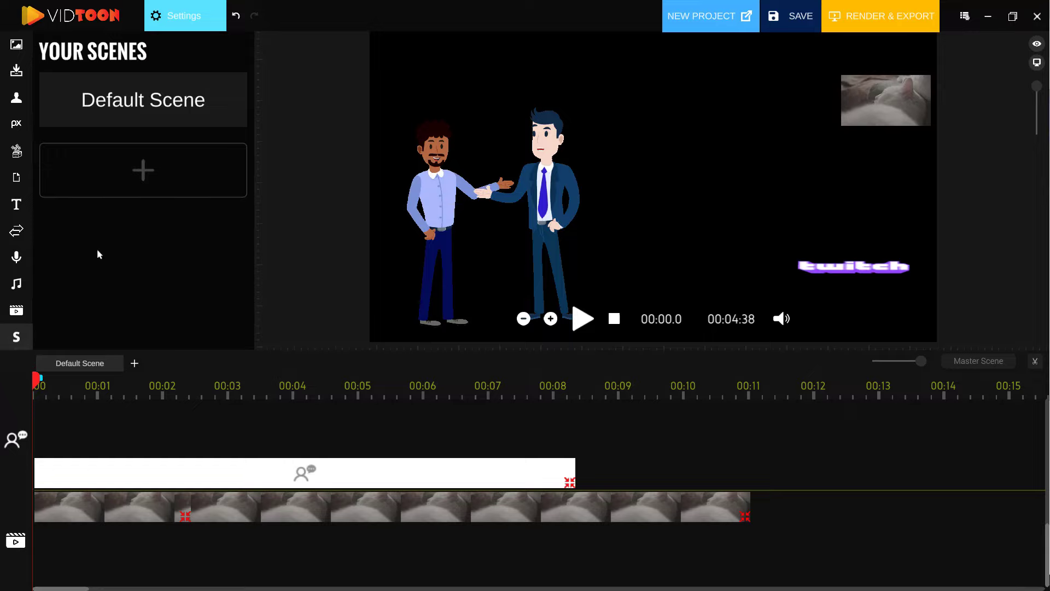
Step: Add a new empty scene after the office scene and compare the two
{"action": "left_click", "coordinate": [144, 160]}
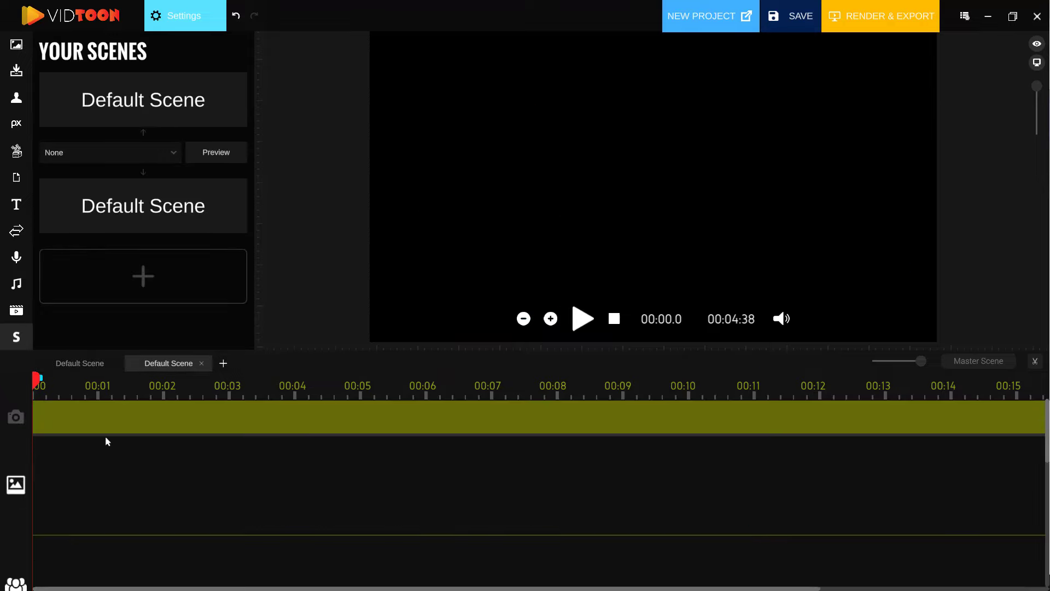
{"action": "left_click", "coordinate": [88, 365]}
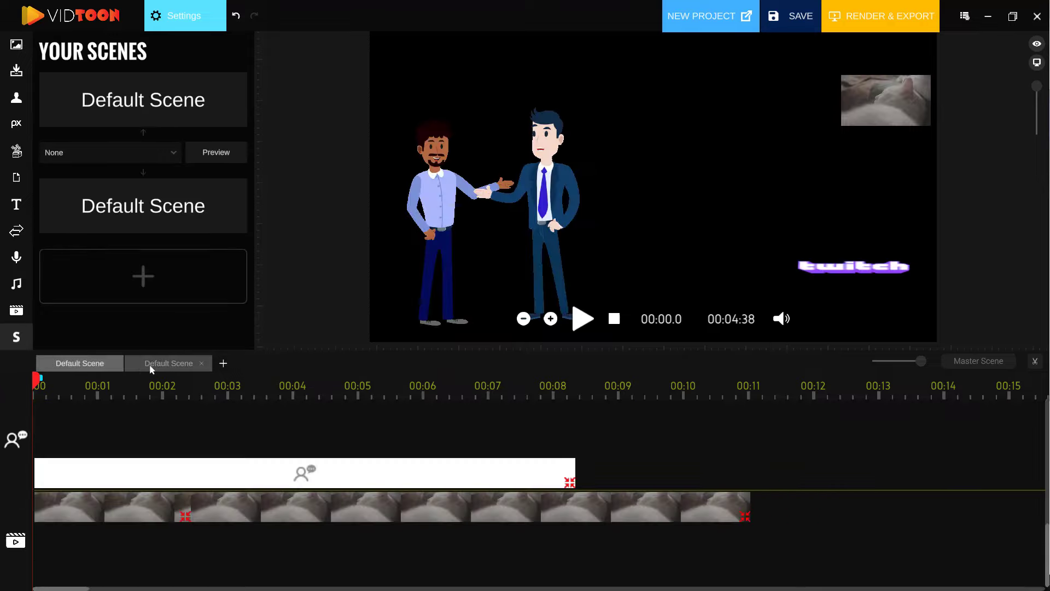
{"action": "left_click", "coordinate": [150, 366]}
{"action": "left_click", "coordinate": [86, 365]}
{"action": "left_click", "coordinate": [148, 366]}
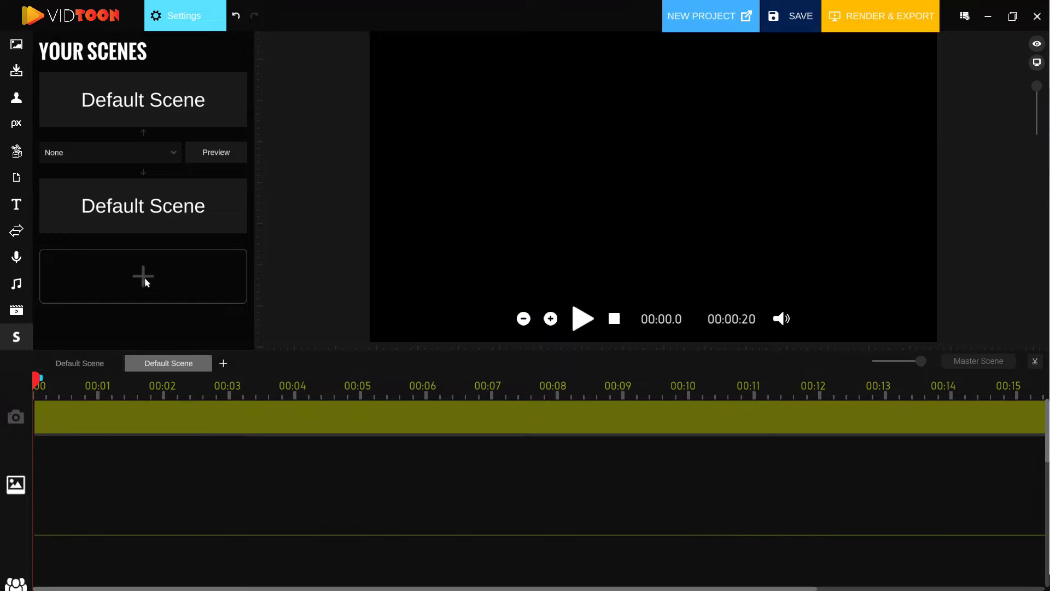
Step: Add a third scene and switch among the first and second scenes
{"action": "left_click", "coordinate": [144, 275]}
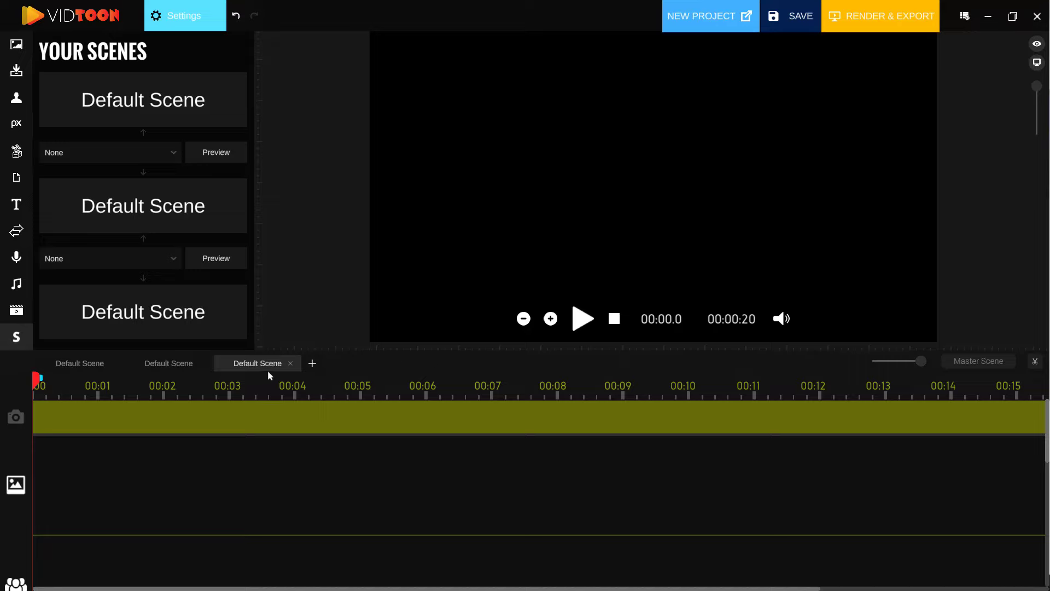
{"action": "left_click", "coordinate": [181, 364]}
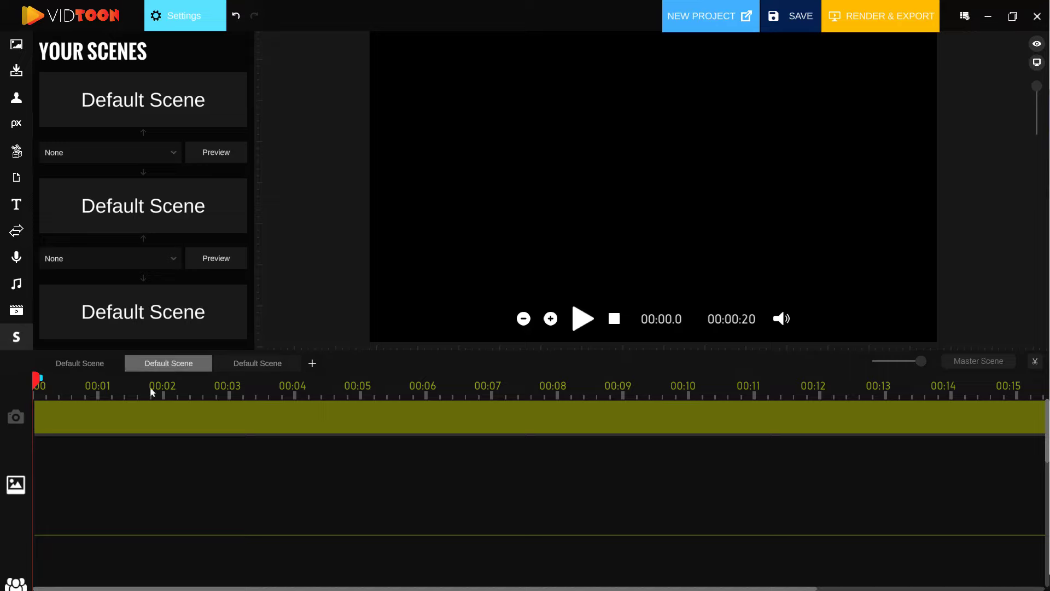
{"action": "left_click", "coordinate": [104, 364]}
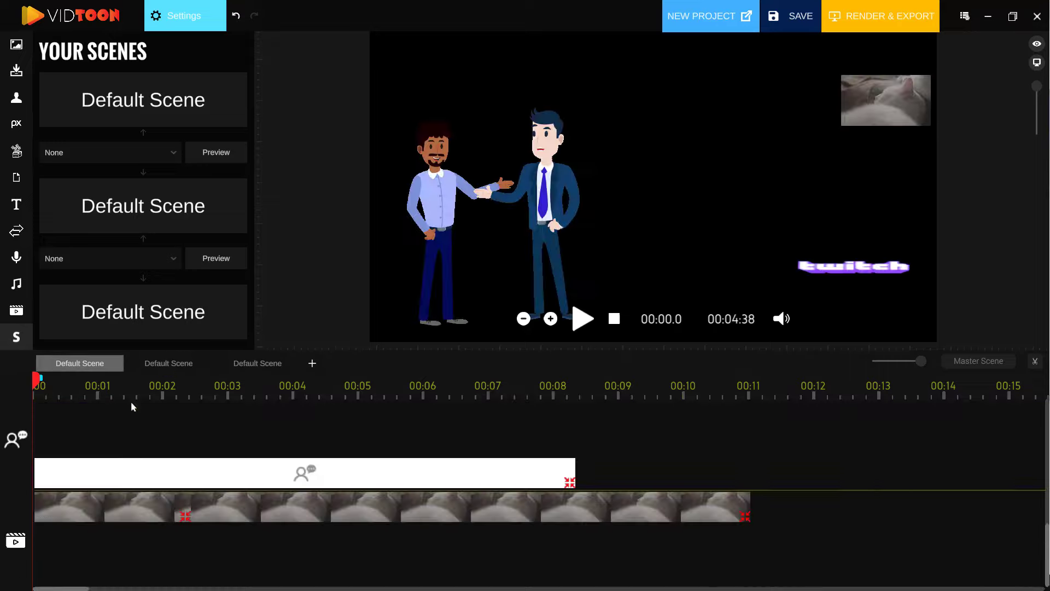
{"action": "left_click", "coordinate": [167, 364]}
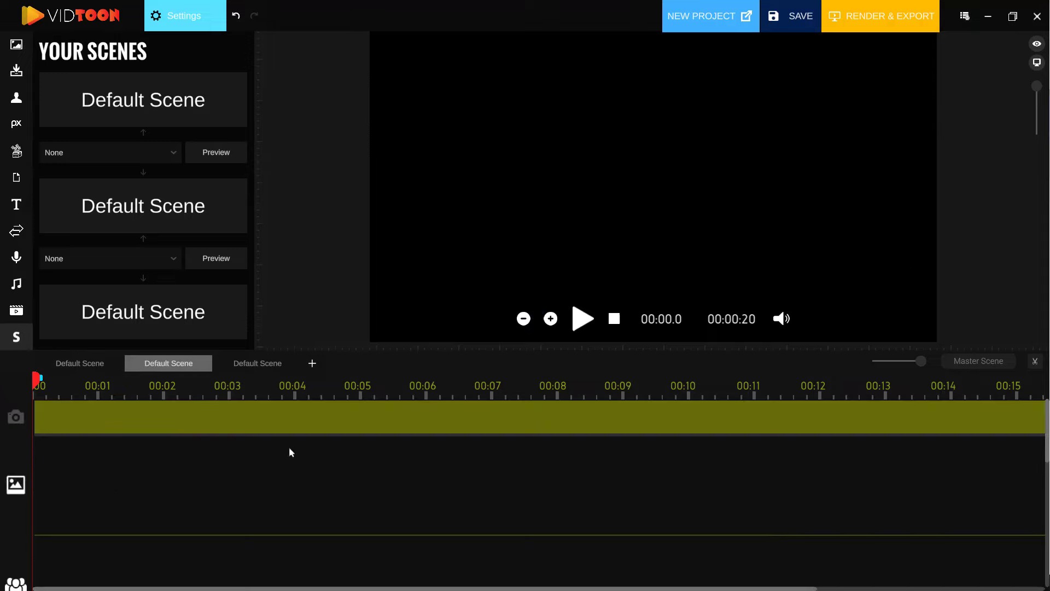
{"action": "left_click", "coordinate": [102, 371]}
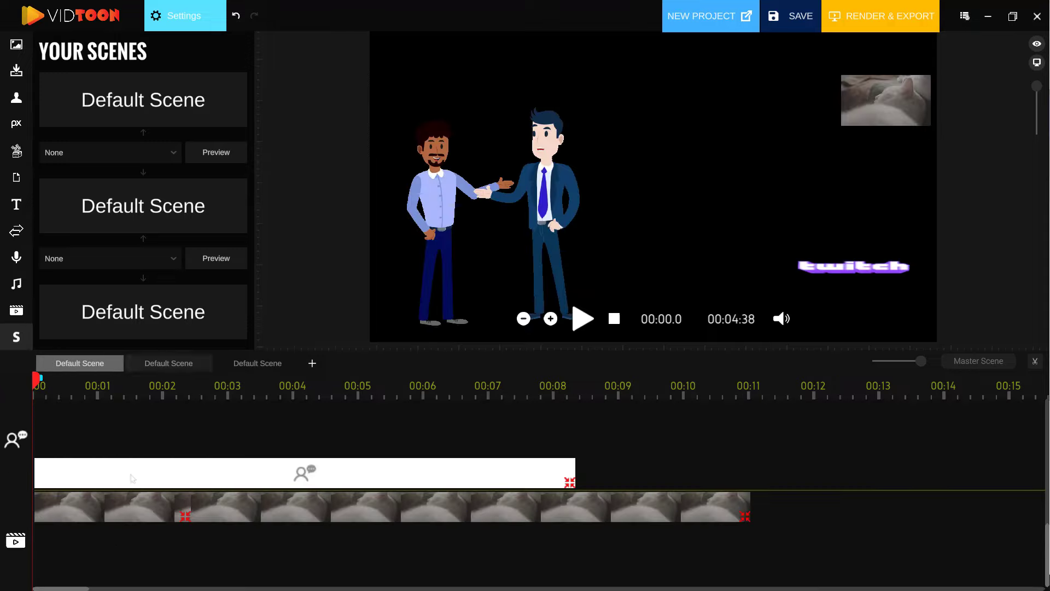
{"action": "left_click", "coordinate": [164, 363]}
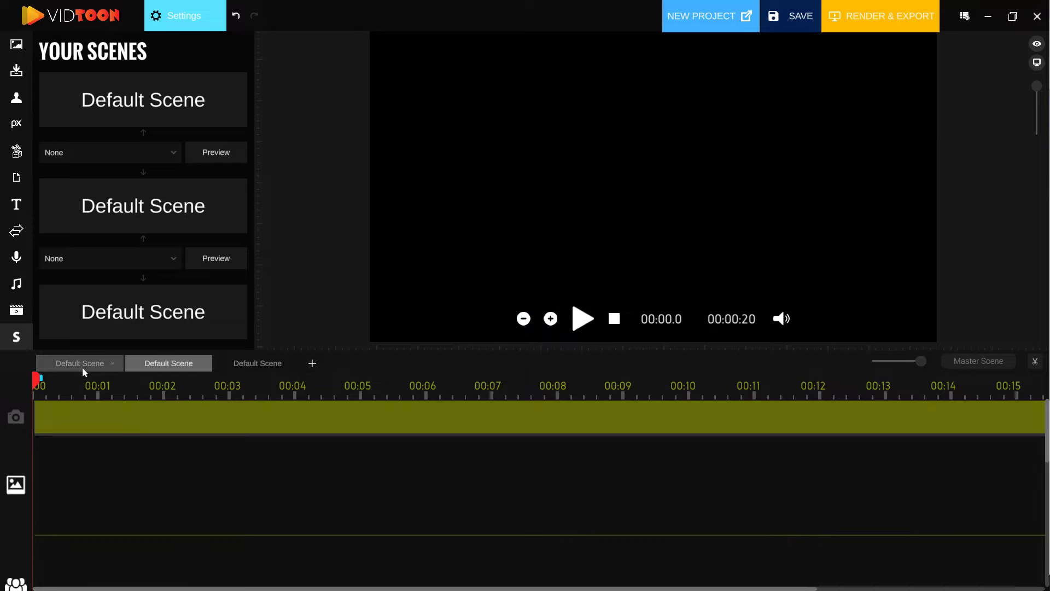
Step: Delete the third scene and confirm with YES
{"action": "left_click", "coordinate": [278, 365]}
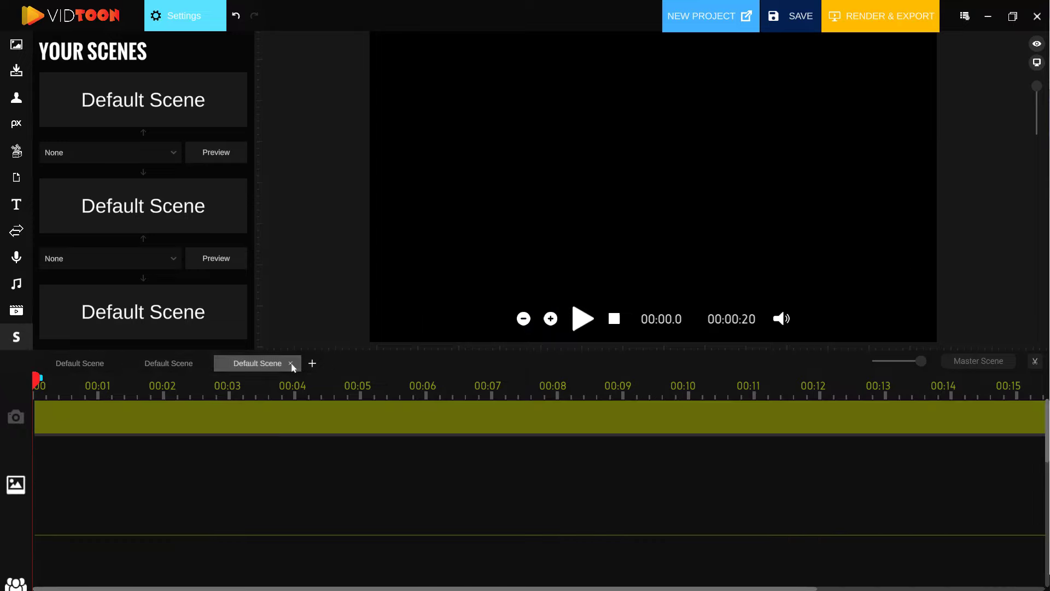
{"action": "left_click", "coordinate": [291, 363]}
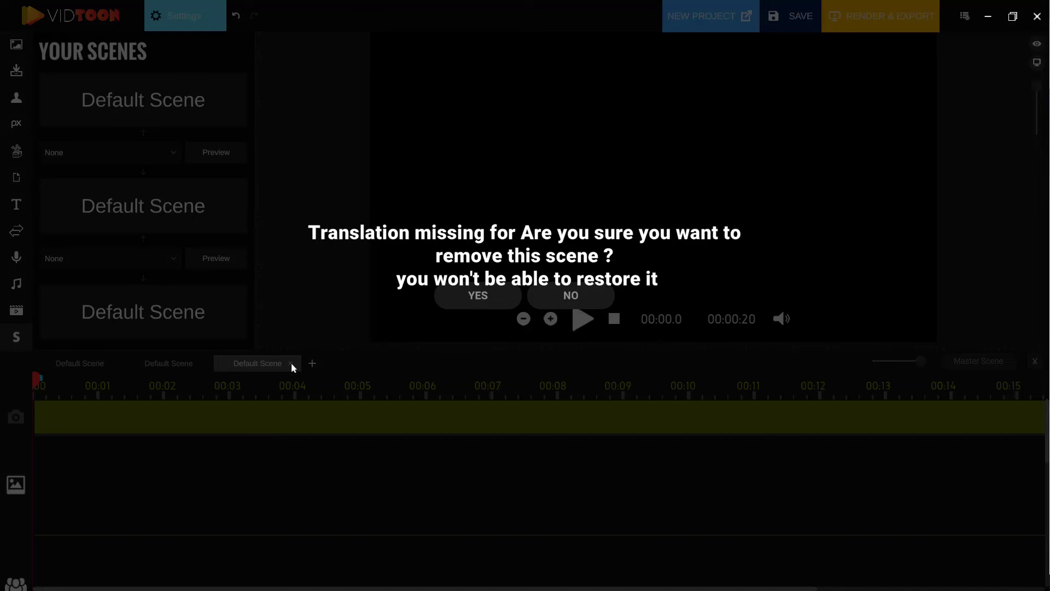
{"action": "left_click", "coordinate": [478, 305]}
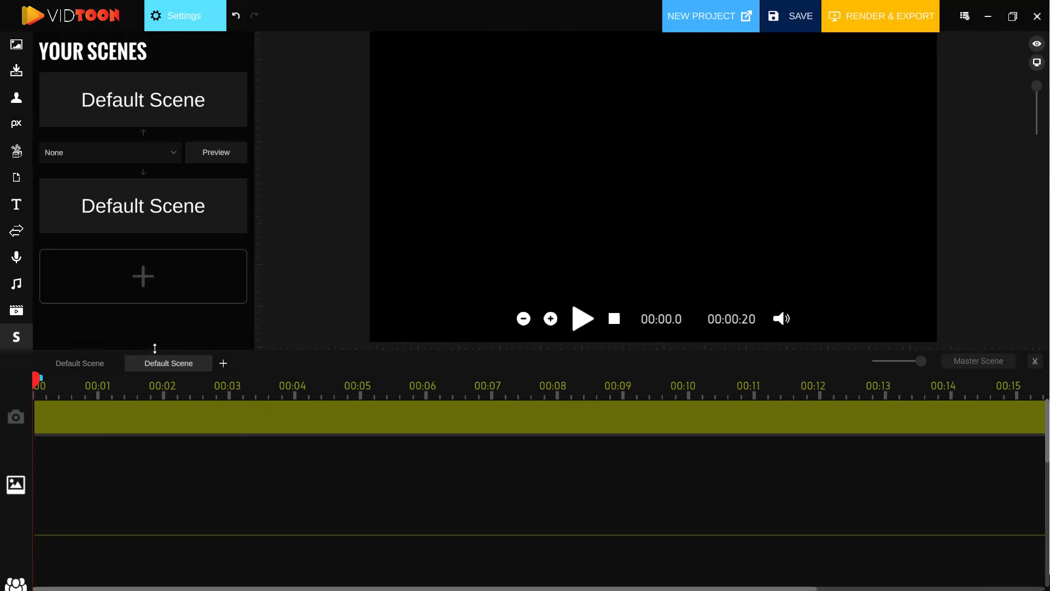
Step: Return to the first office scene and mark 00:00–00:10 as the timeline range
{"action": "left_click", "coordinate": [61, 365]}
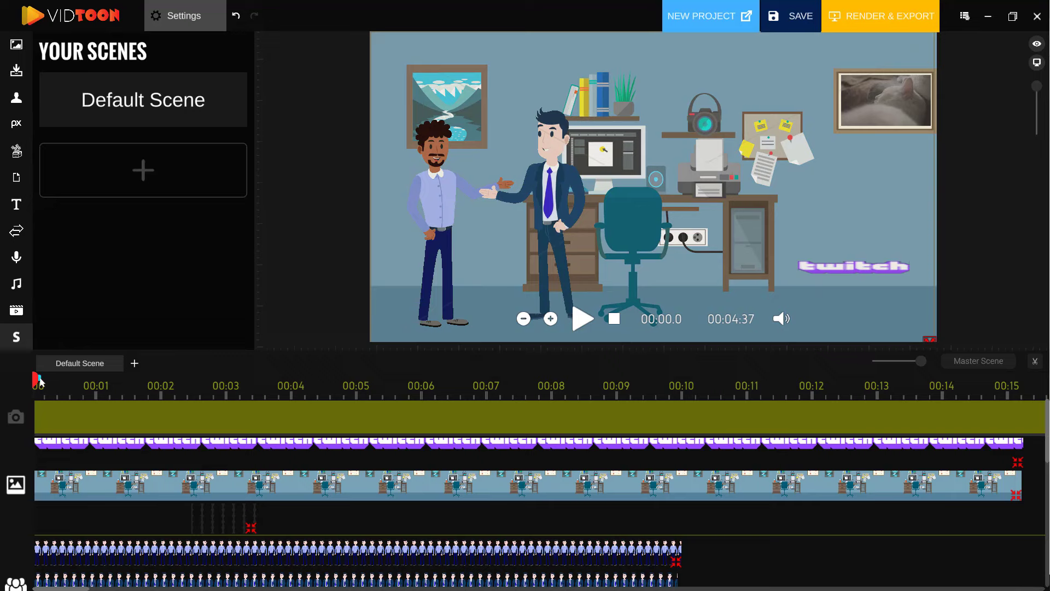
{"action": "left_click_drag", "start_coordinate": [44, 382], "coordinate": [67, 385]}
{"action": "left_click_drag", "start_coordinate": [326, 387], "coordinate": [684, 396]}
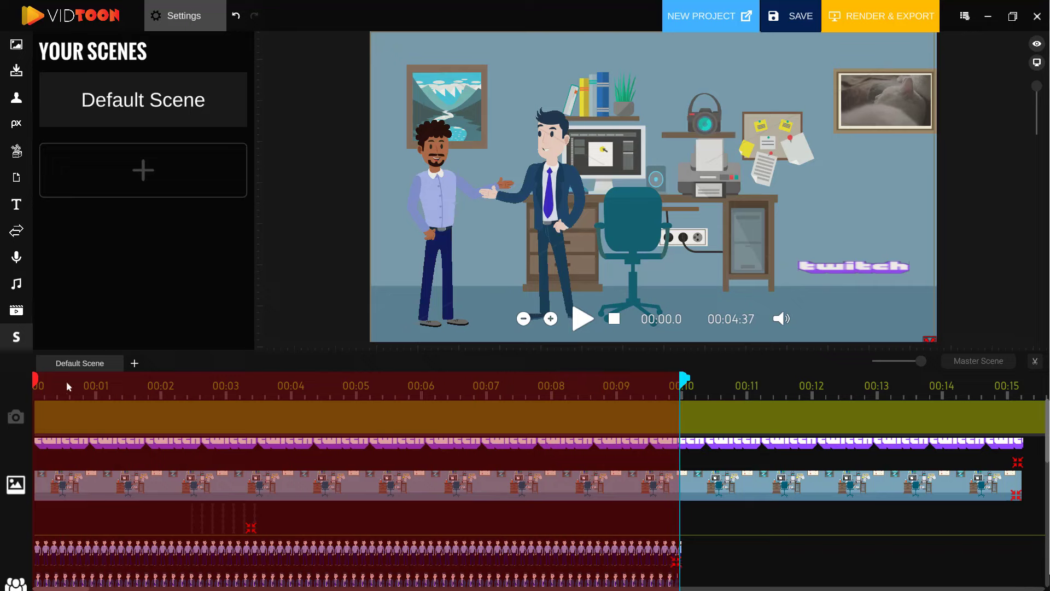
{"action": "left_click_drag", "start_coordinate": [36, 380], "coordinate": [133, 379]}
Step: Export the scene to the Desktop as final_render, keeping the Video Files (.mp4) type
{"action": "left_click", "coordinate": [861, 21]}
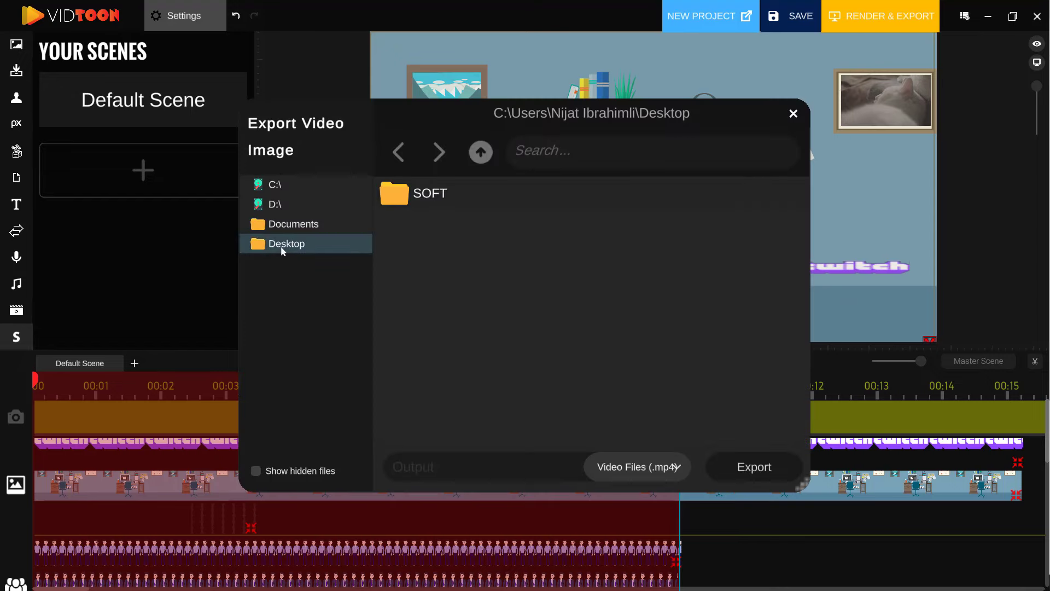
{"action": "left_click", "coordinate": [442, 471]}
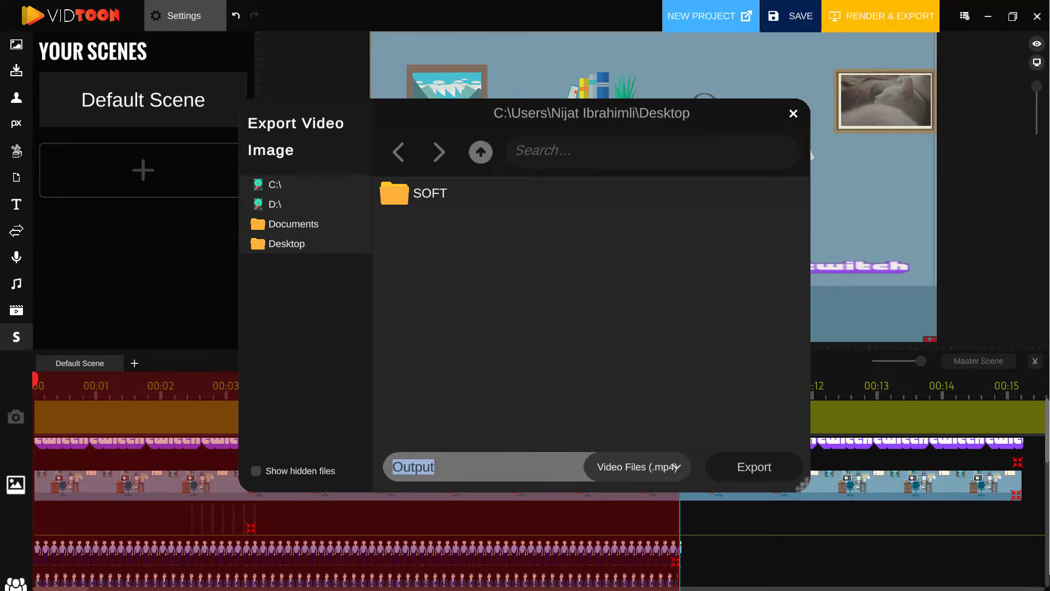
{"action": "type", "text": "final_rende"}
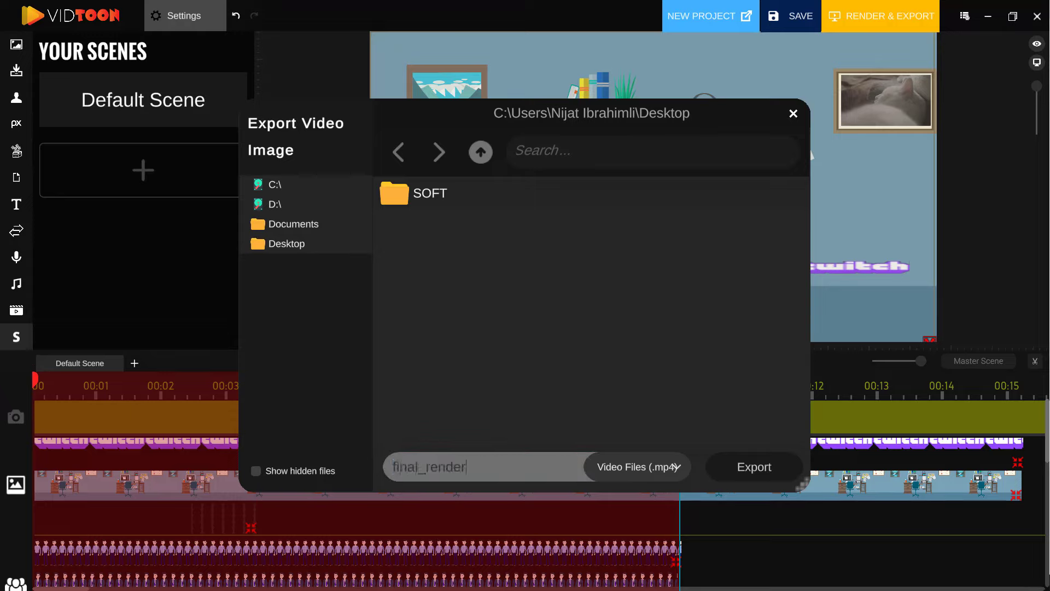
{"action": "type", "text": "r"}
{"action": "left_click", "coordinate": [638, 476]}
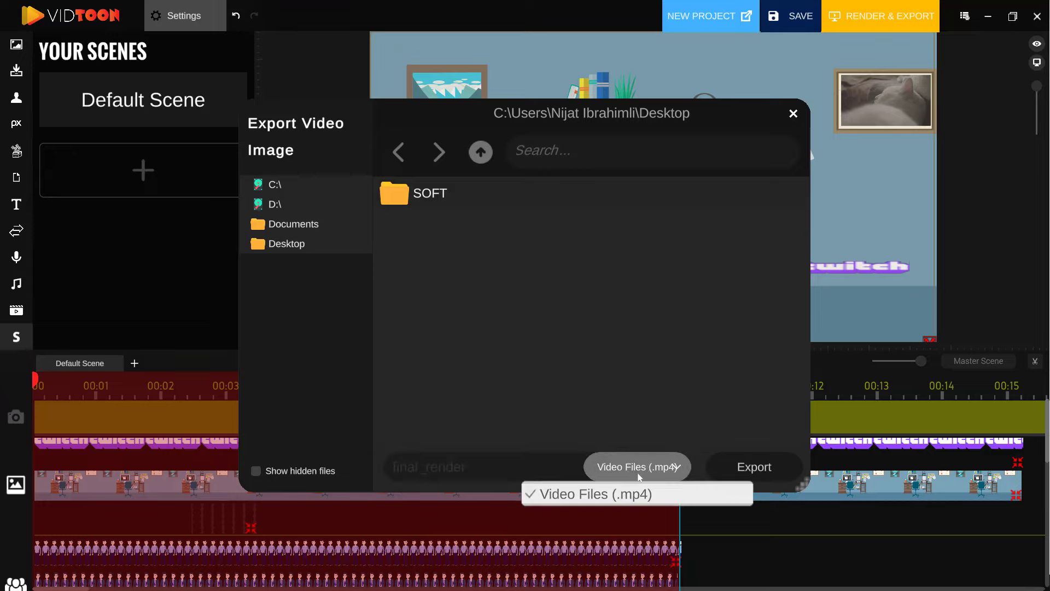
{"action": "left_click", "coordinate": [637, 494]}
{"action": "left_click", "coordinate": [772, 473]}
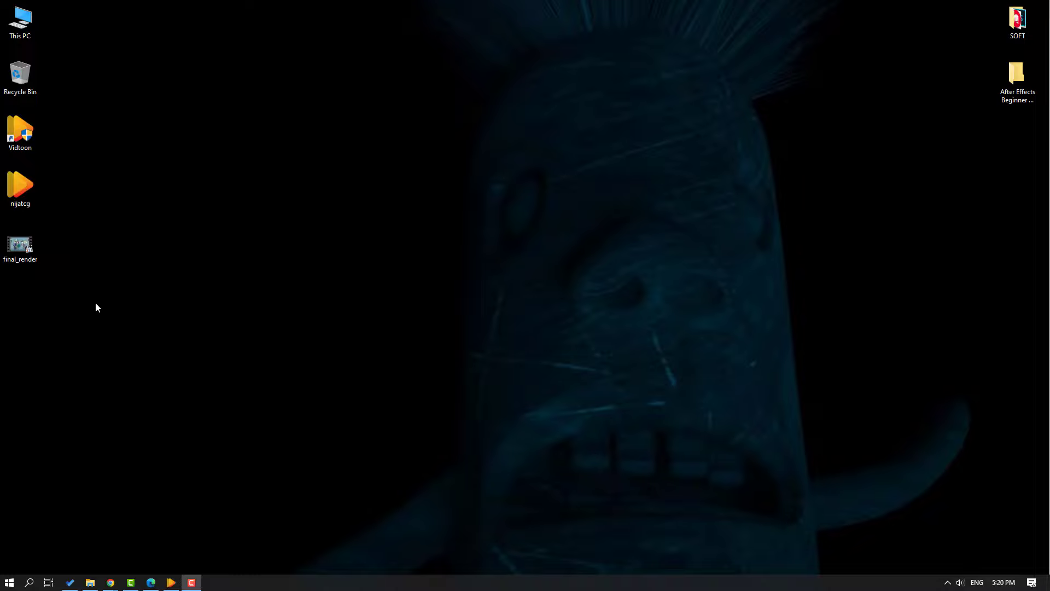
{"action": "left_click", "coordinate": [32, 256]}
{"action": "left_click", "coordinate": [30, 258]}
{"action": "right_click", "coordinate": [26, 249]}
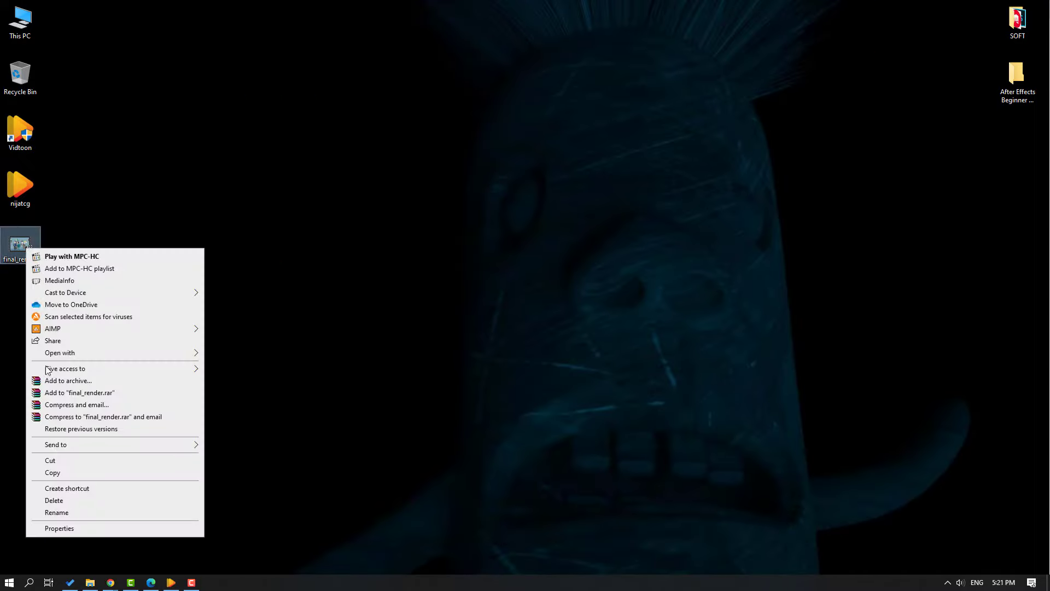
{"action": "left_click", "coordinate": [71, 528]}
{"action": "left_click_drag", "start_coordinate": [164, 258], "coordinate": [413, 147]}
{"action": "left_click", "coordinate": [370, 220]}
{"action": "left_click", "coordinate": [420, 270]}
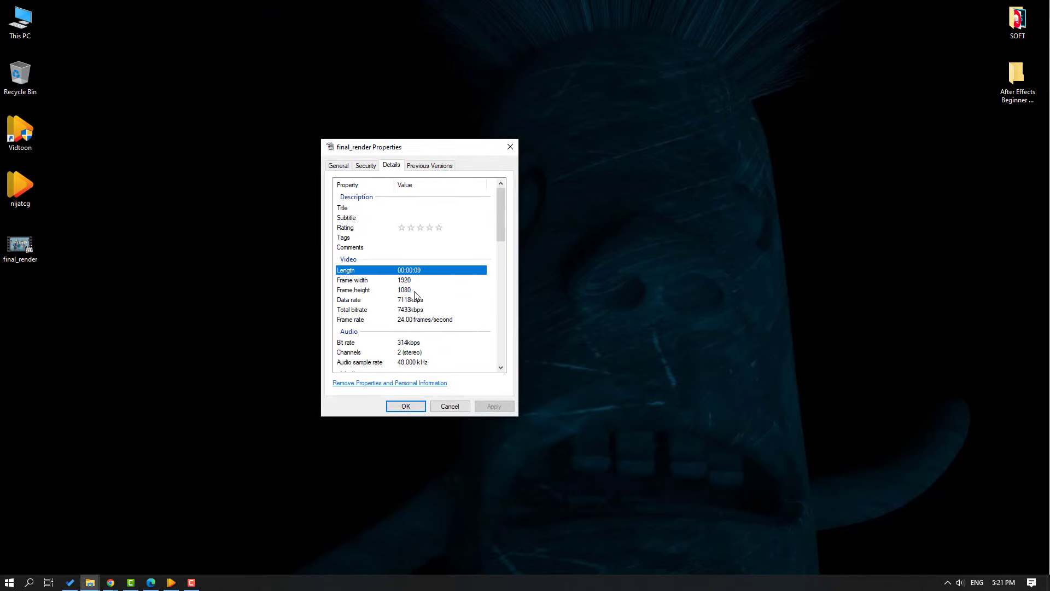
{"action": "left_click", "coordinate": [407, 282]}
{"action": "left_click", "coordinate": [403, 289]}
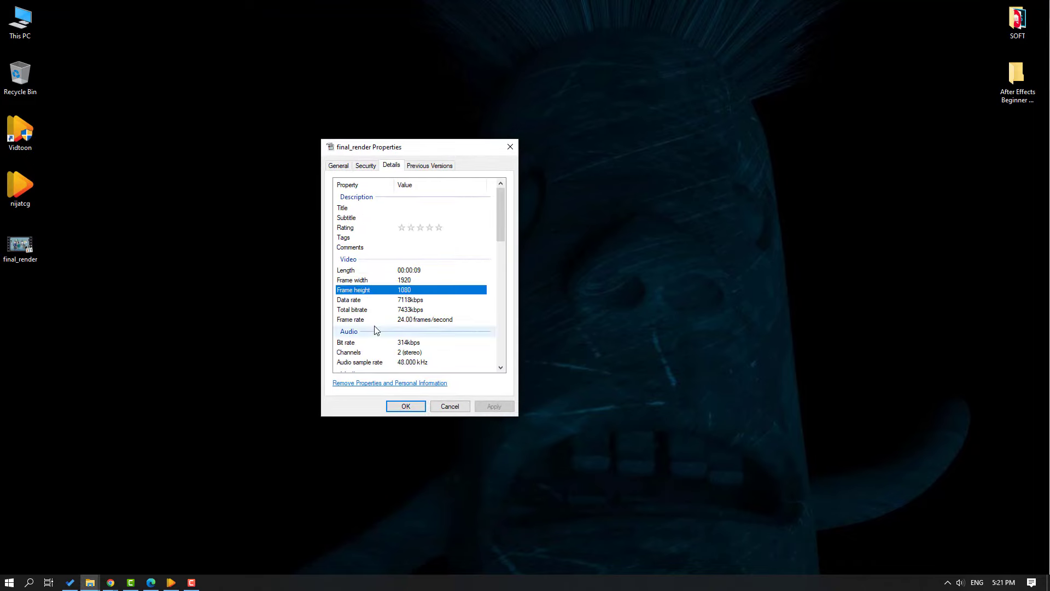
{"action": "left_click", "coordinate": [383, 321]}
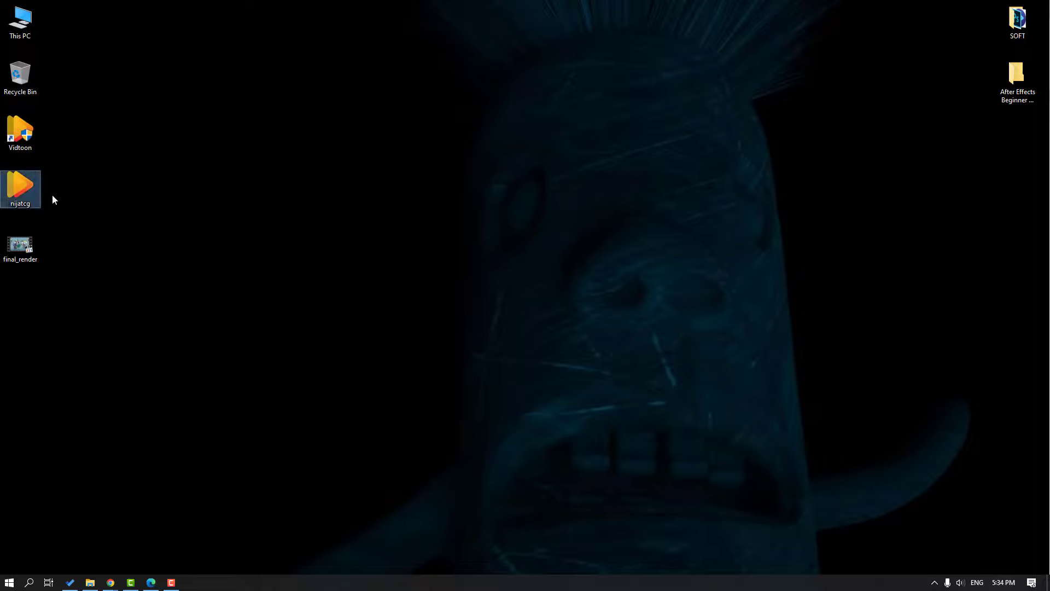
Step: Launch Vidtoon, log in, reload the recent nijatcg.vepx office-scene project and play it back
{"action": "double_click", "coordinate": [24, 134]}
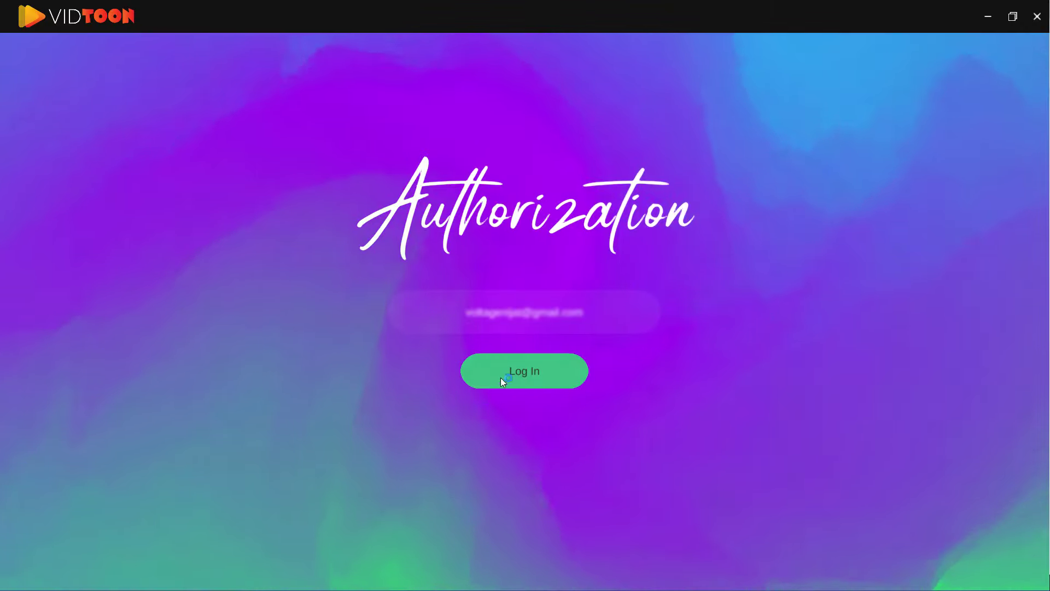
{"action": "left_click", "coordinate": [523, 372]}
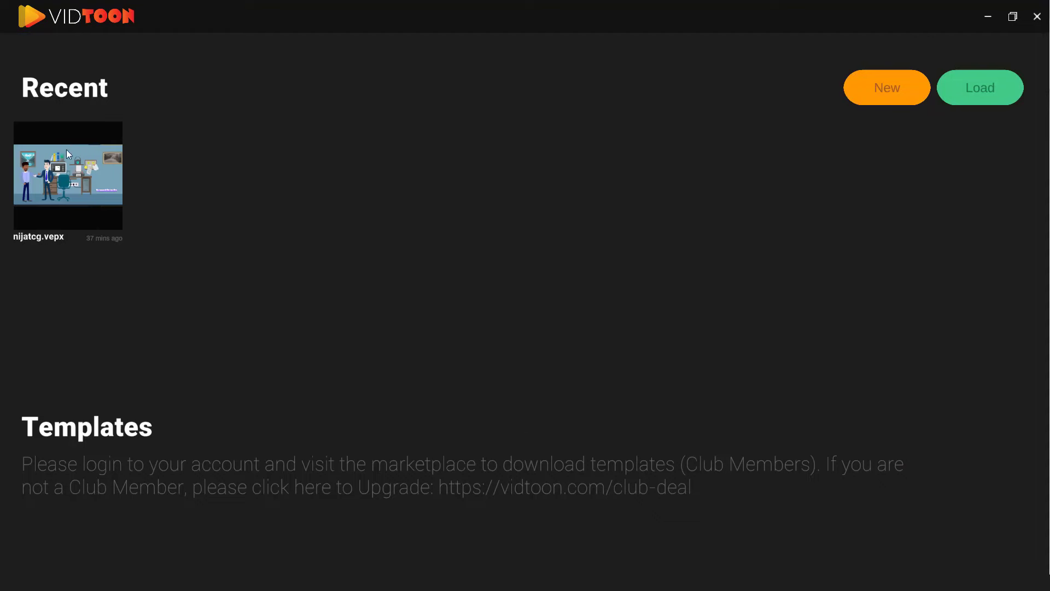
{"action": "left_click", "coordinate": [60, 176]}
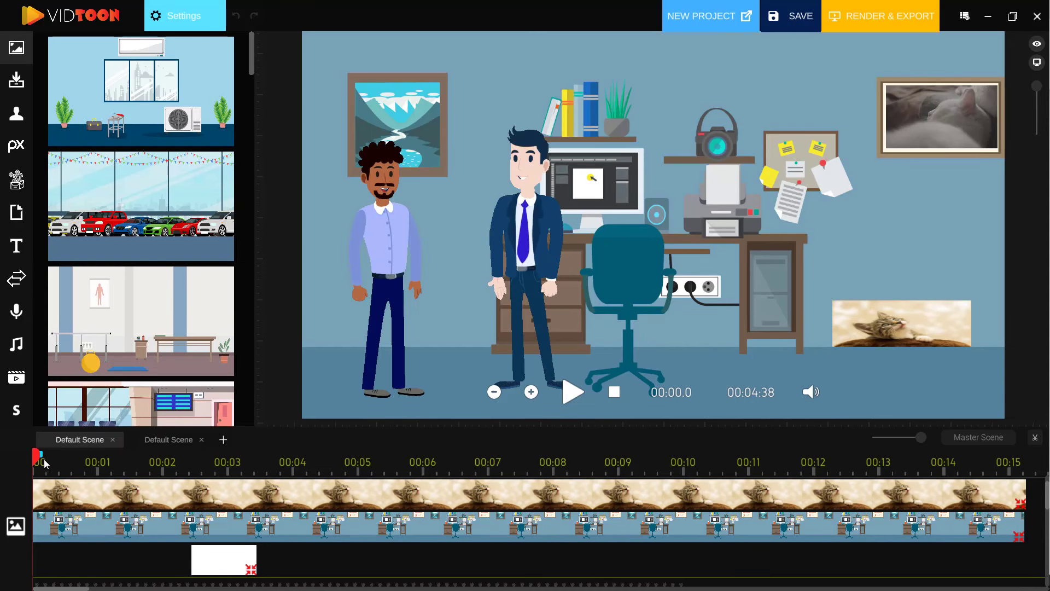
{"action": "left_click", "coordinate": [574, 399]}
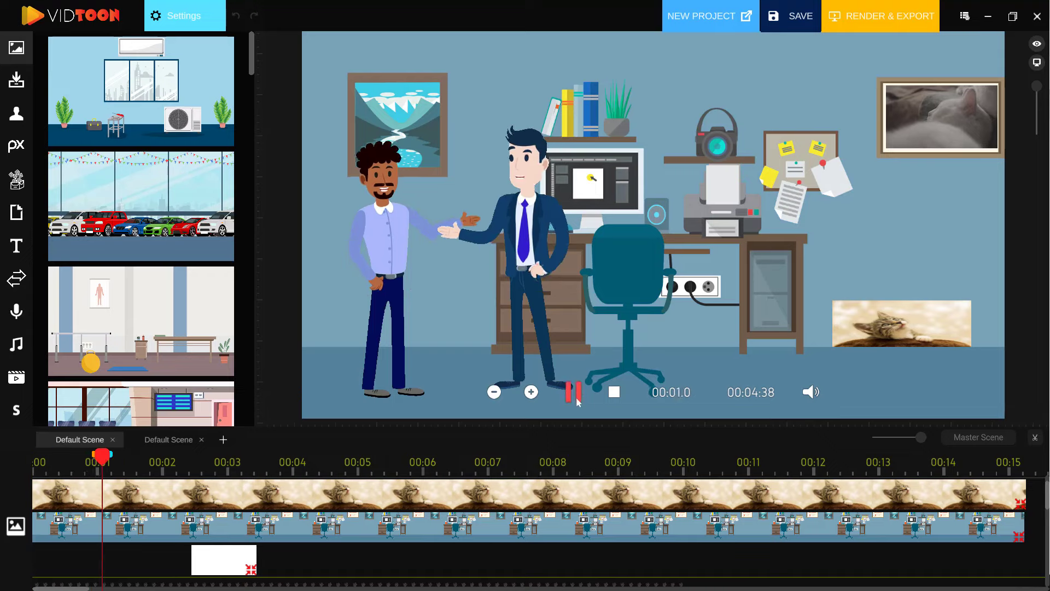